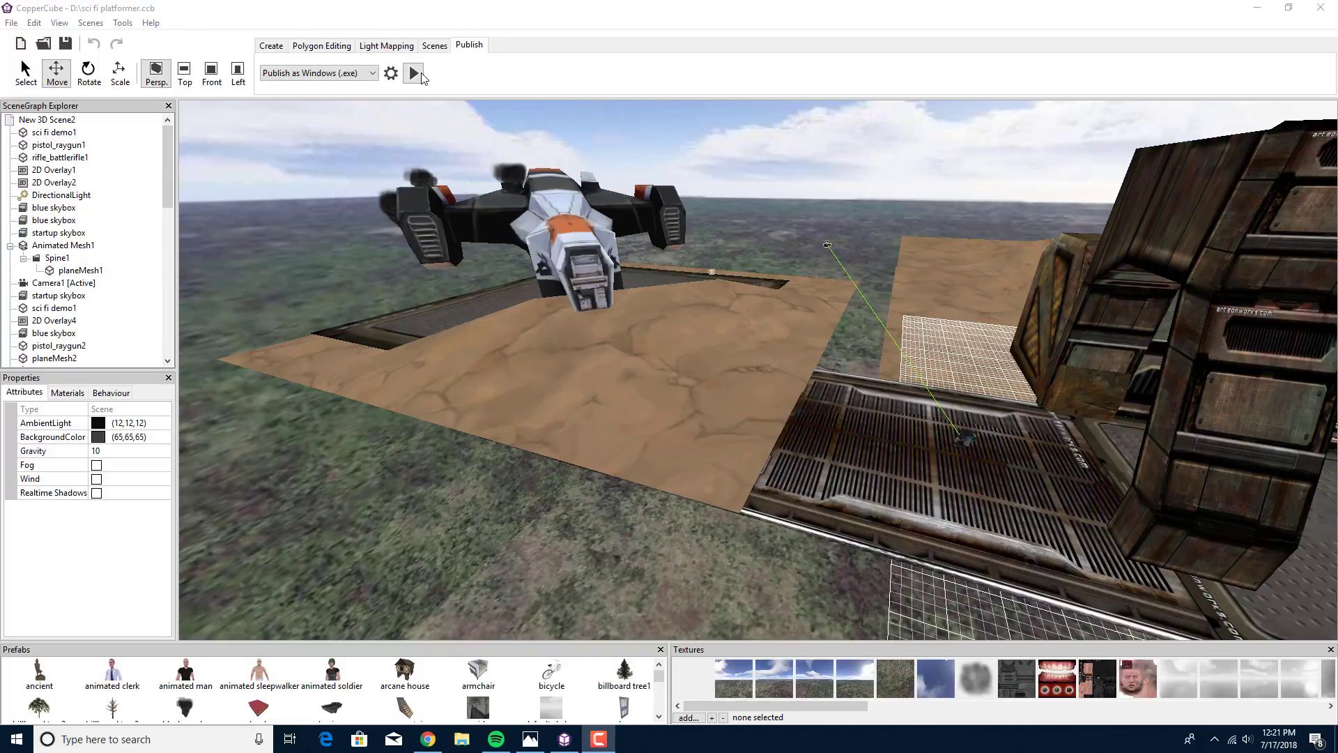
Step: Review the general and Windows .exe publishing settings and try to set the loading screen image to a custom file
click(391, 74)
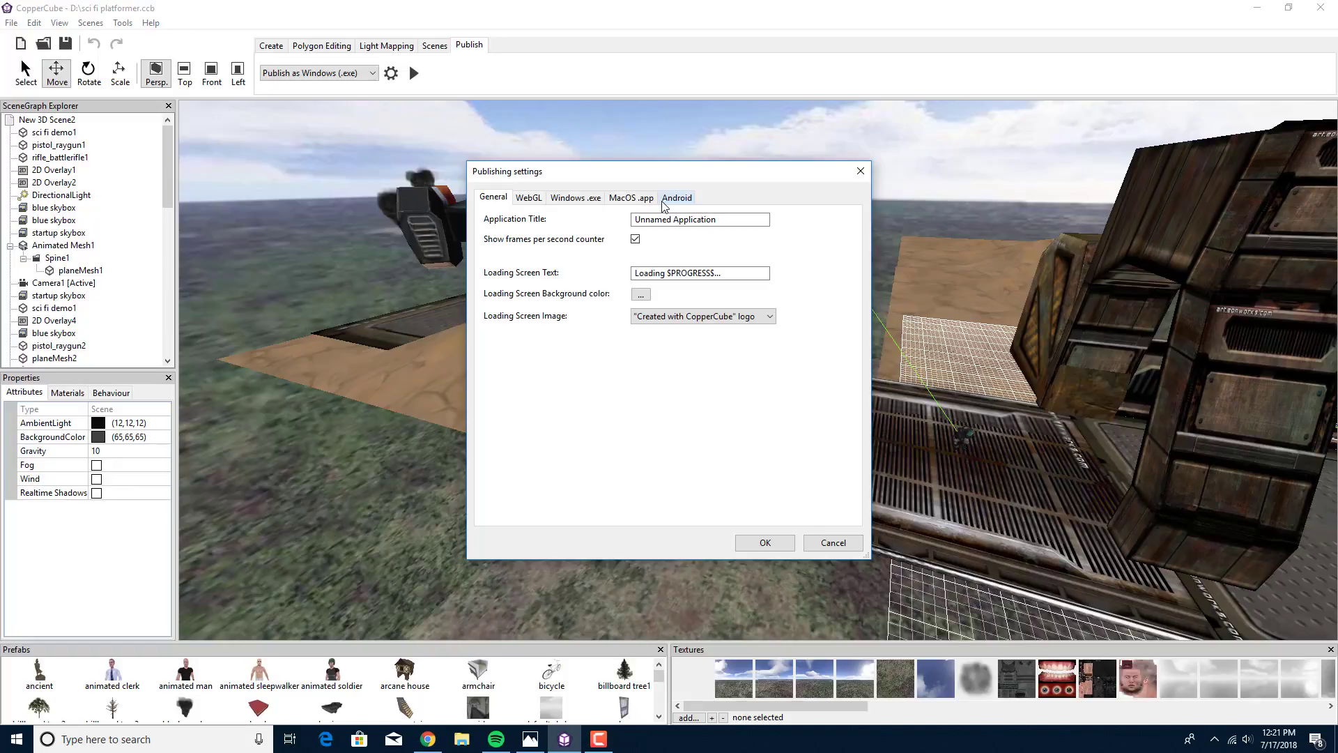
click(564, 197)
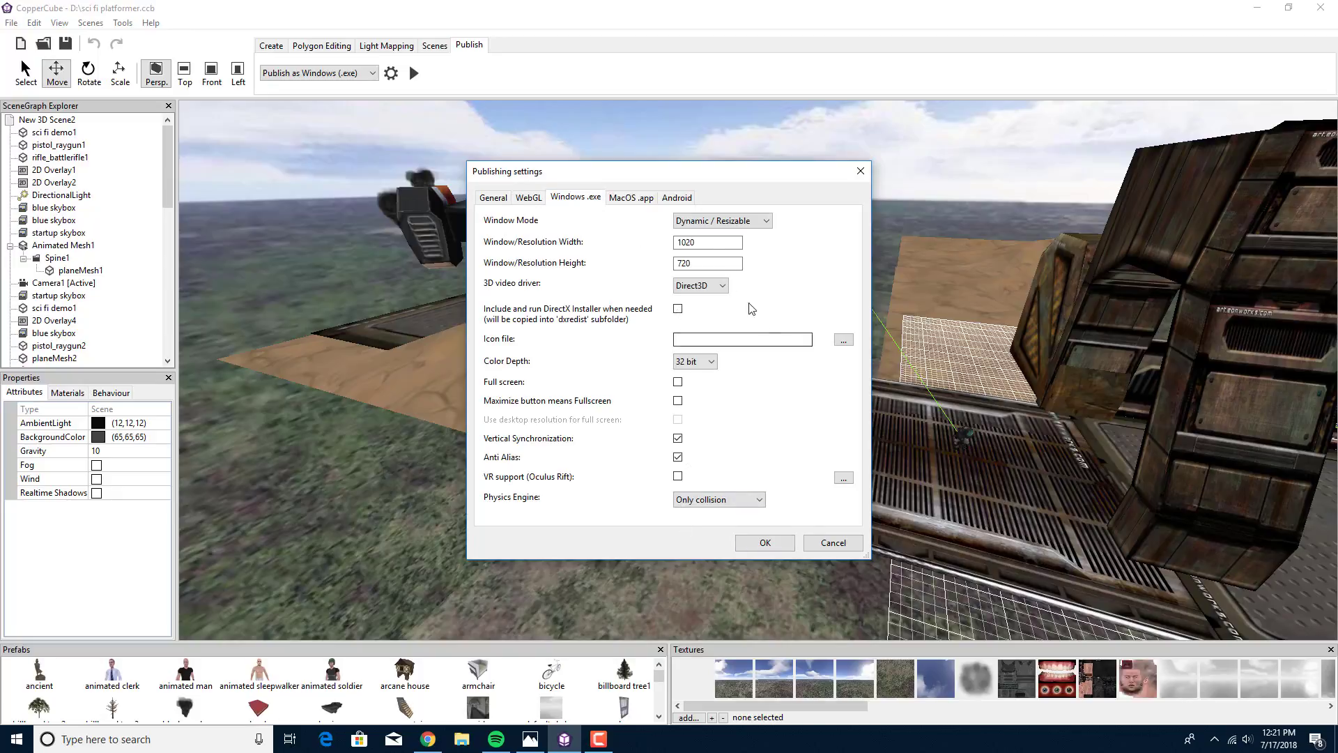
click(494, 197)
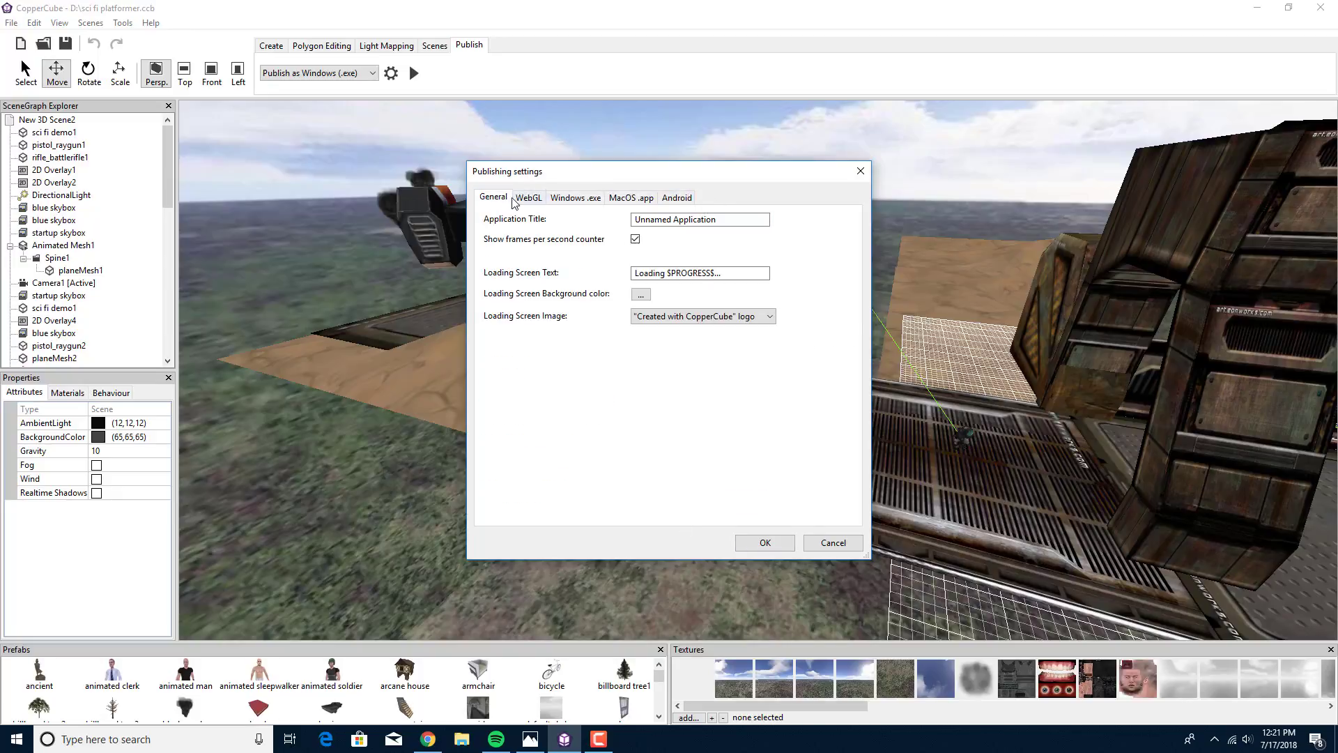
click(700, 315)
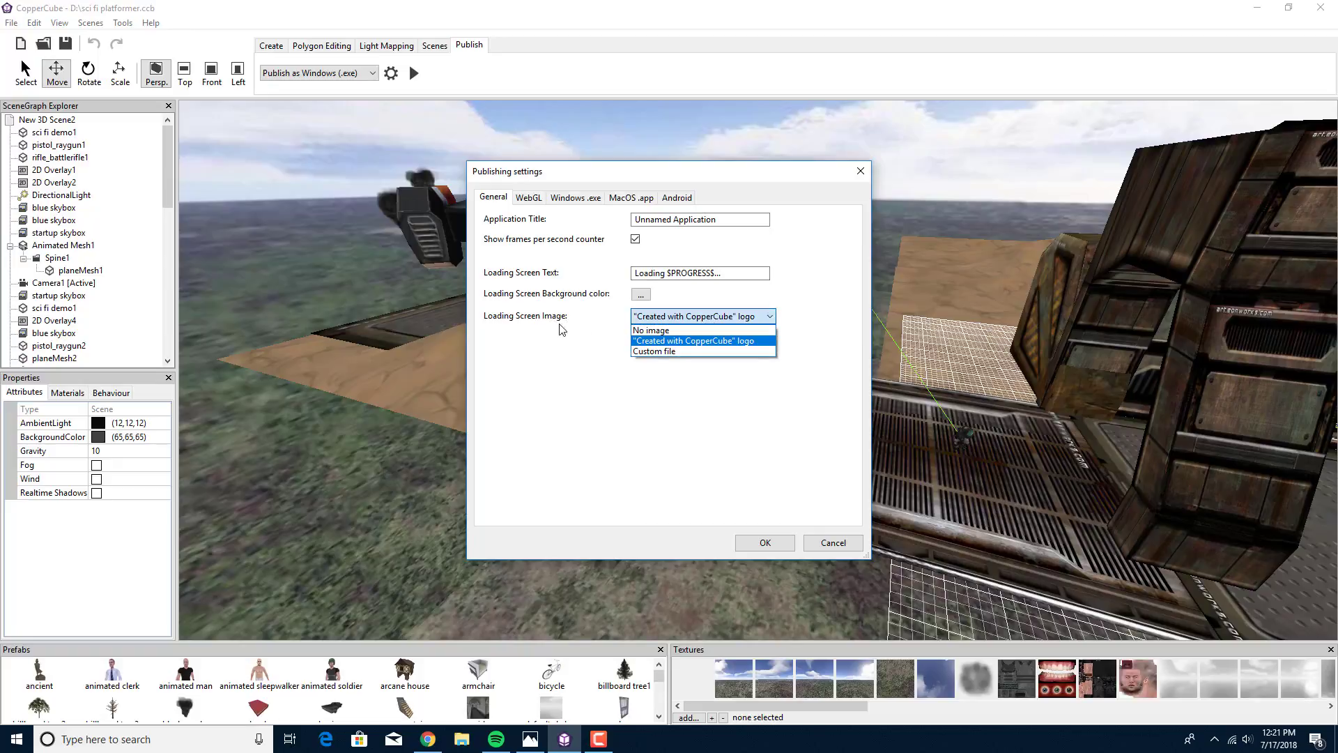
click(681, 351)
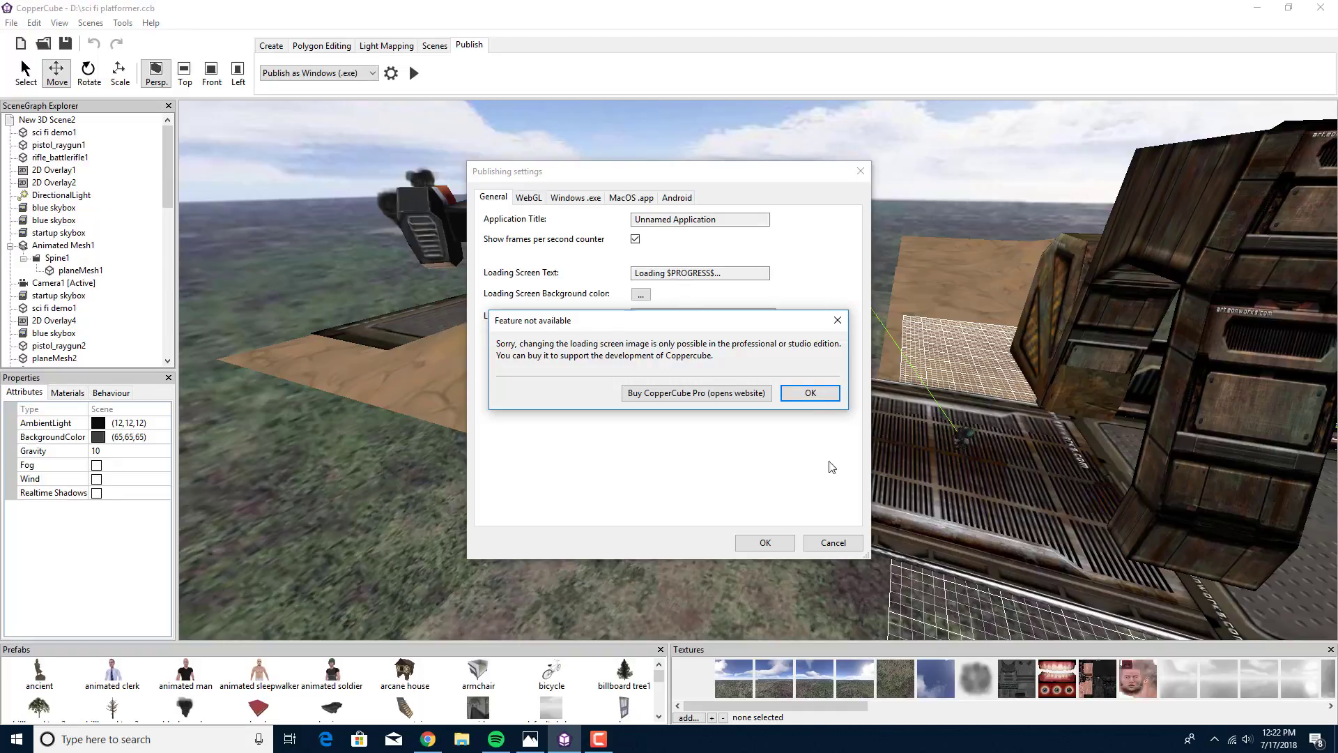
click(836, 322)
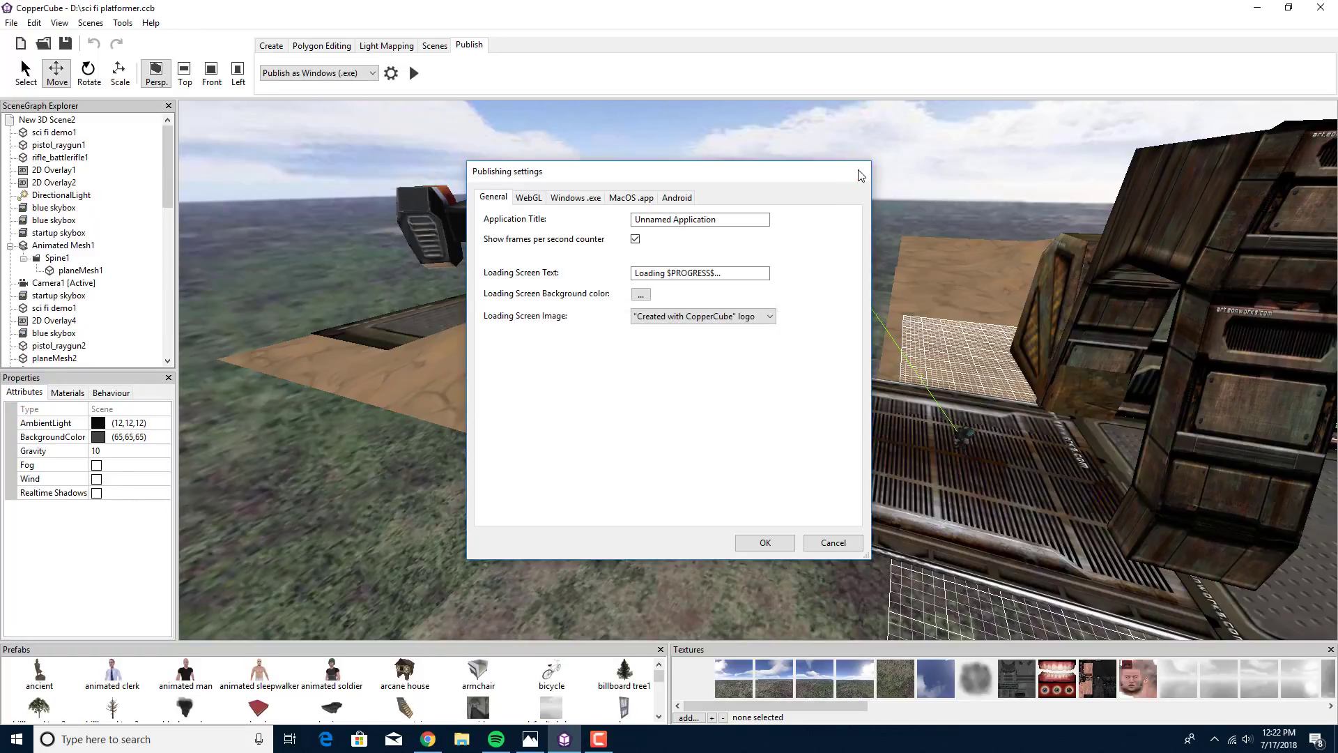
click(859, 171)
Step: Display the scene metrics of New 3D Scene2
scroll(574, 396, down, 3)
drag(574, 396, 814, 325)
middle_drag(814, 324, 890, 474)
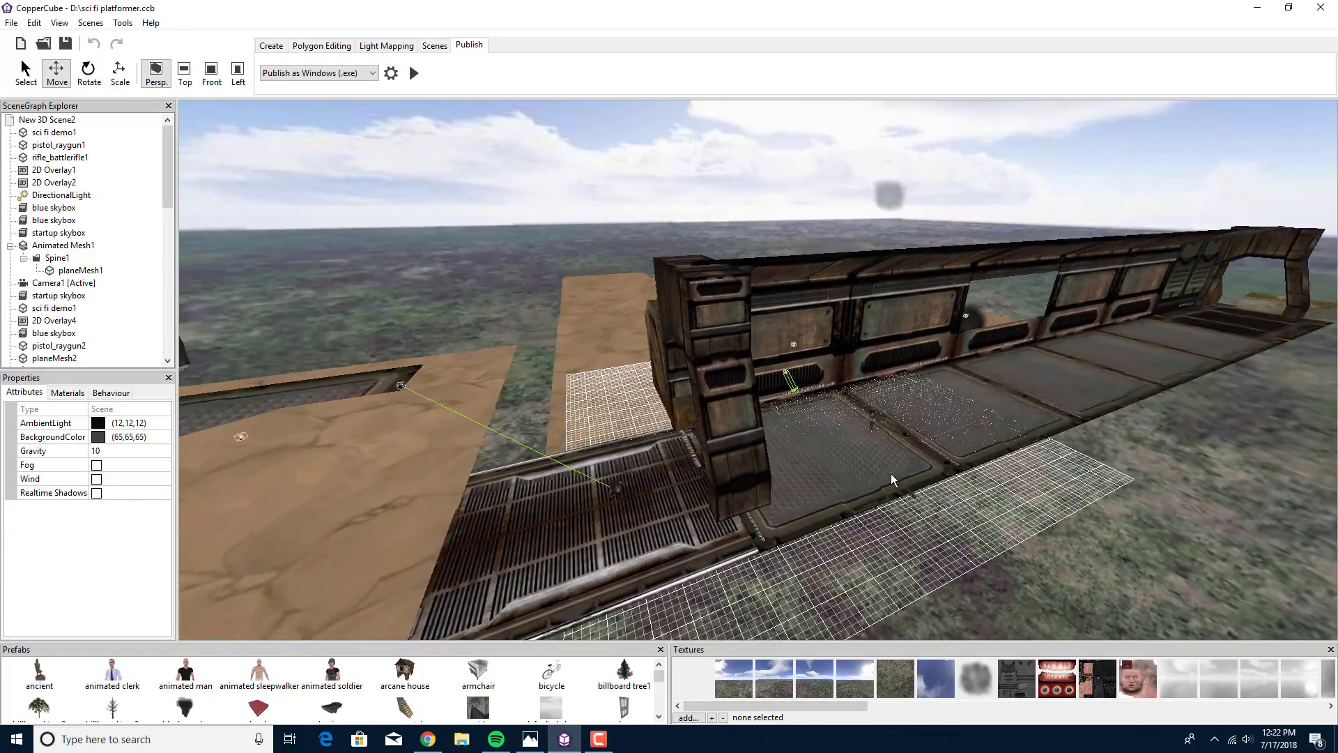
drag(890, 474, 1019, 398)
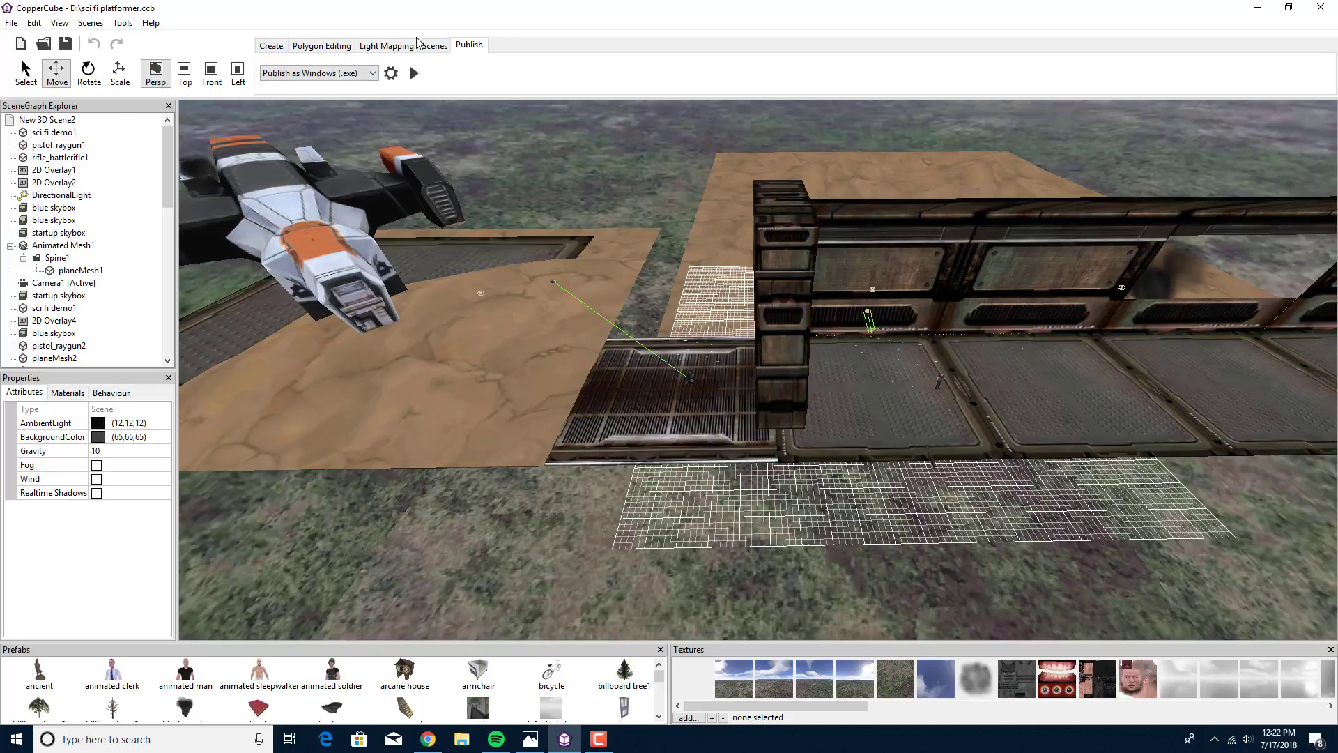
click(433, 46)
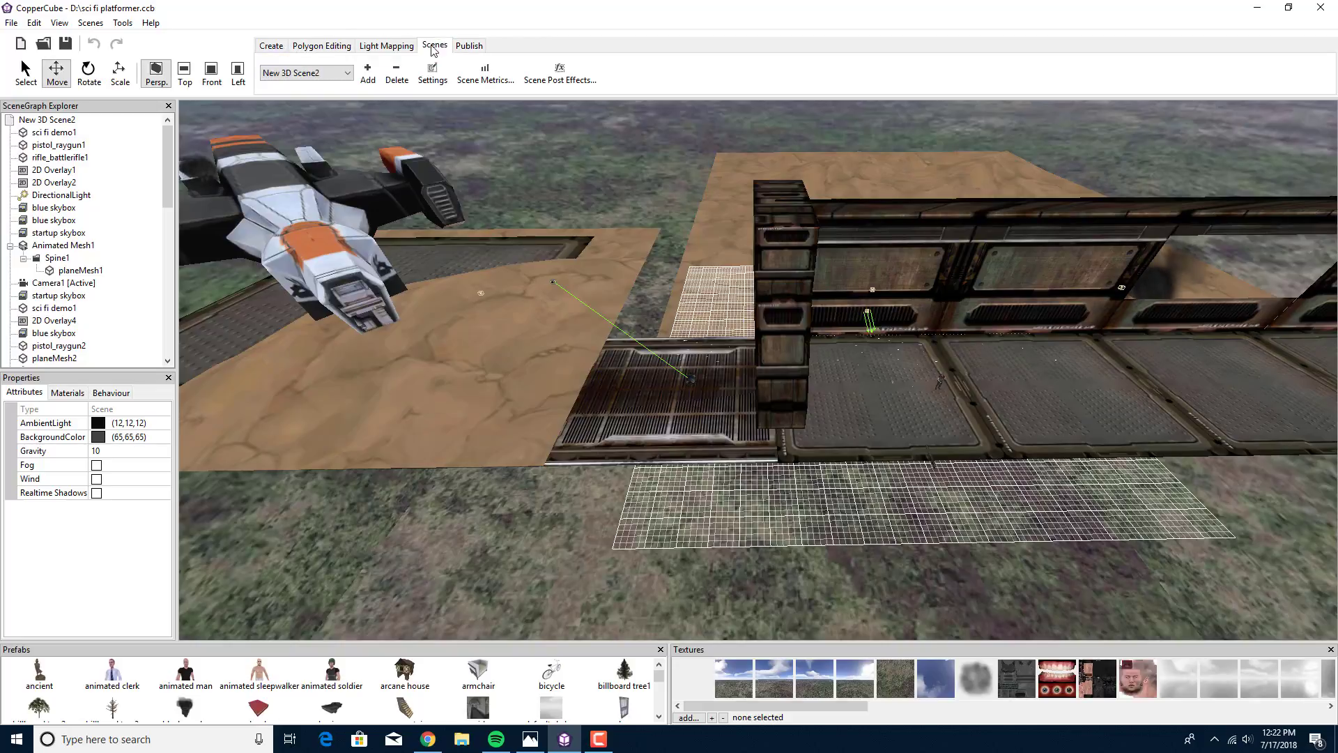
click(501, 78)
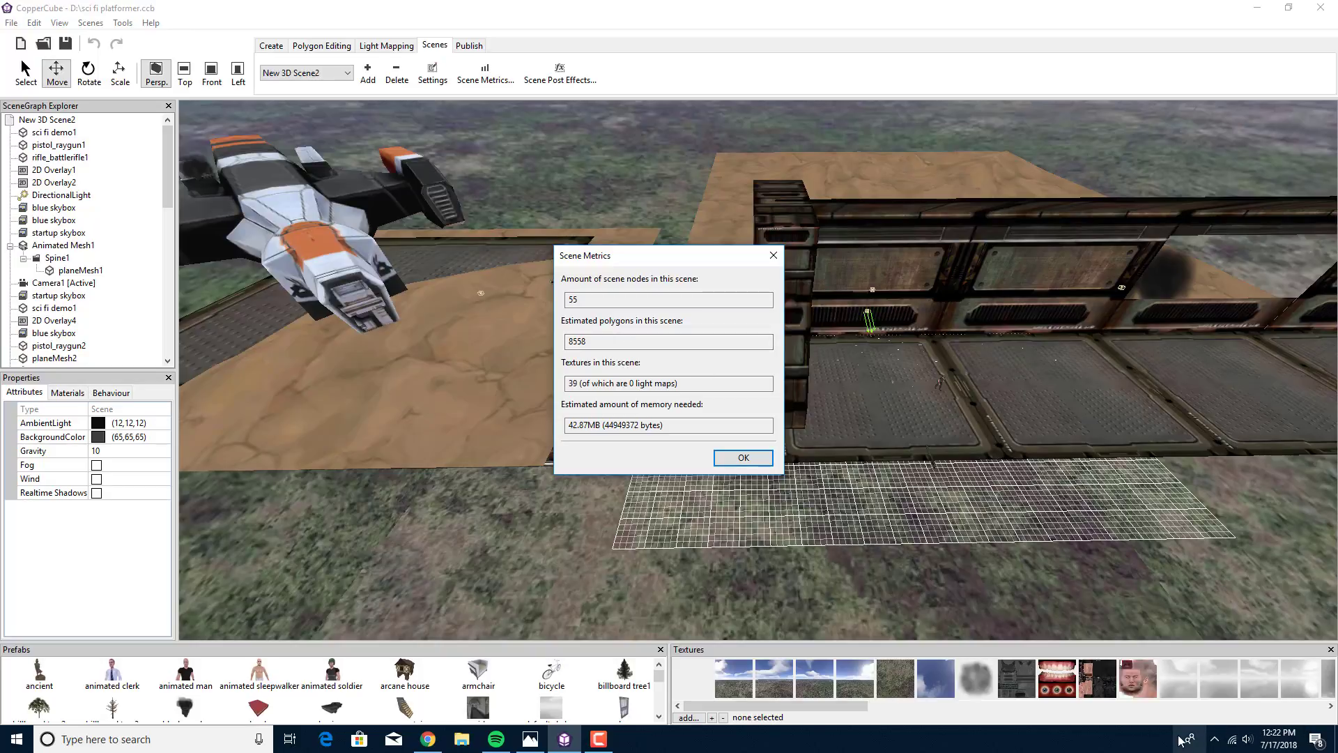
Step: Launch CopperCube 5 from Steam, dismiss its new app prompt and maximize the window
click(1214, 738)
right_click(1235, 635)
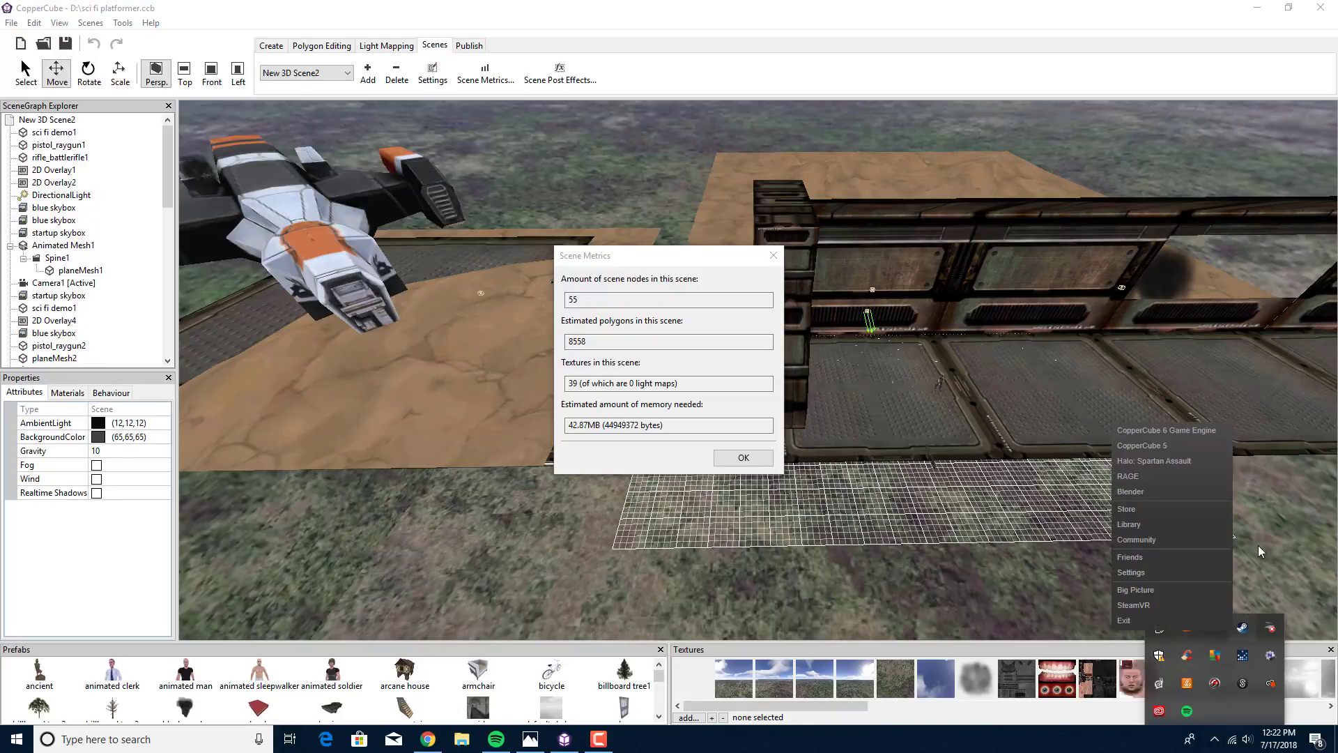
click(1160, 444)
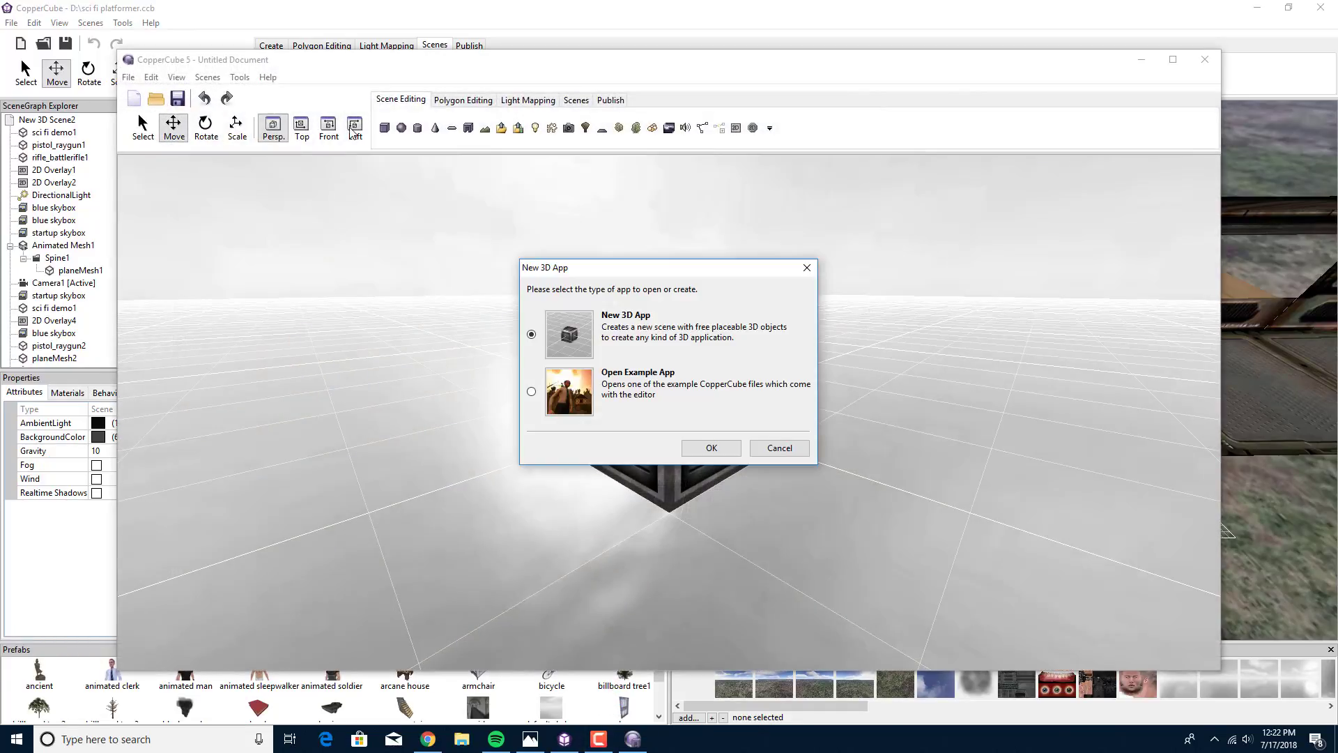
click(807, 267)
click(1172, 60)
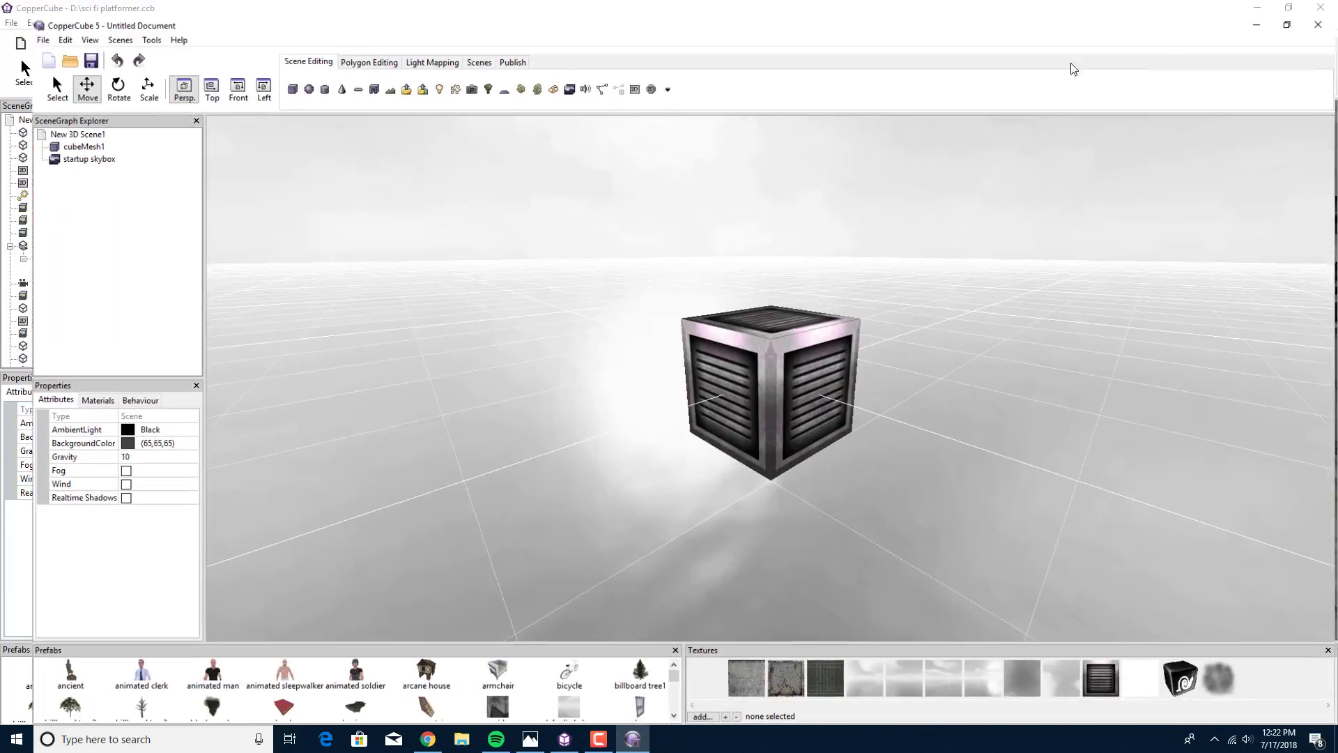
Step: Look at the scene settings of the default scene and try to view its scene metrics
click(458, 45)
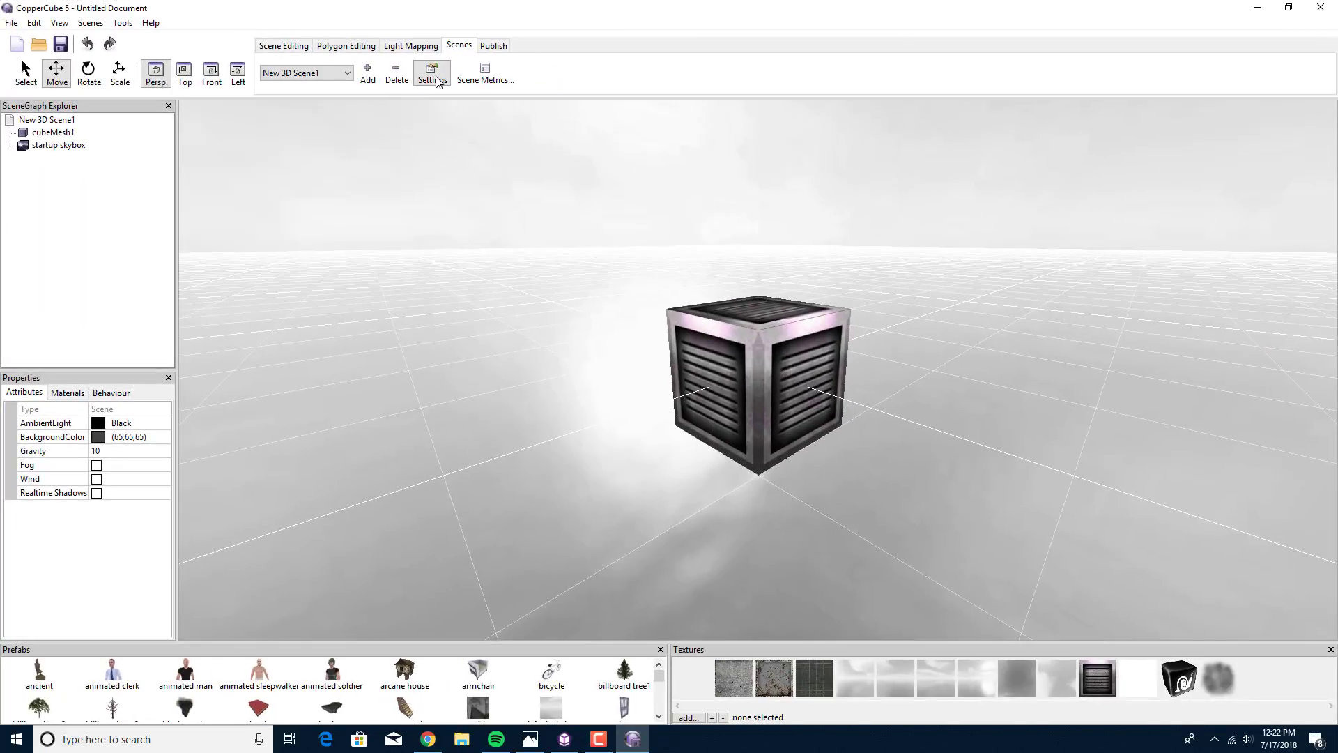
click(432, 72)
click(744, 394)
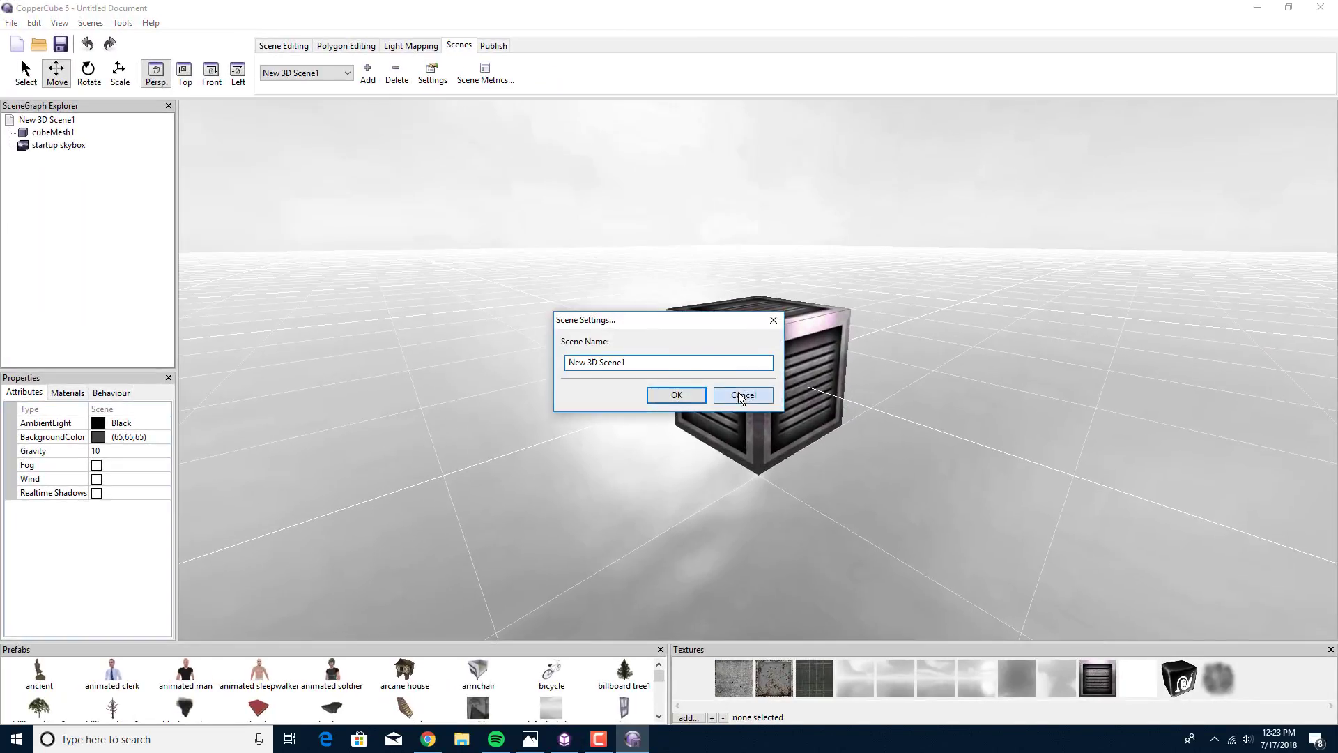
click(485, 76)
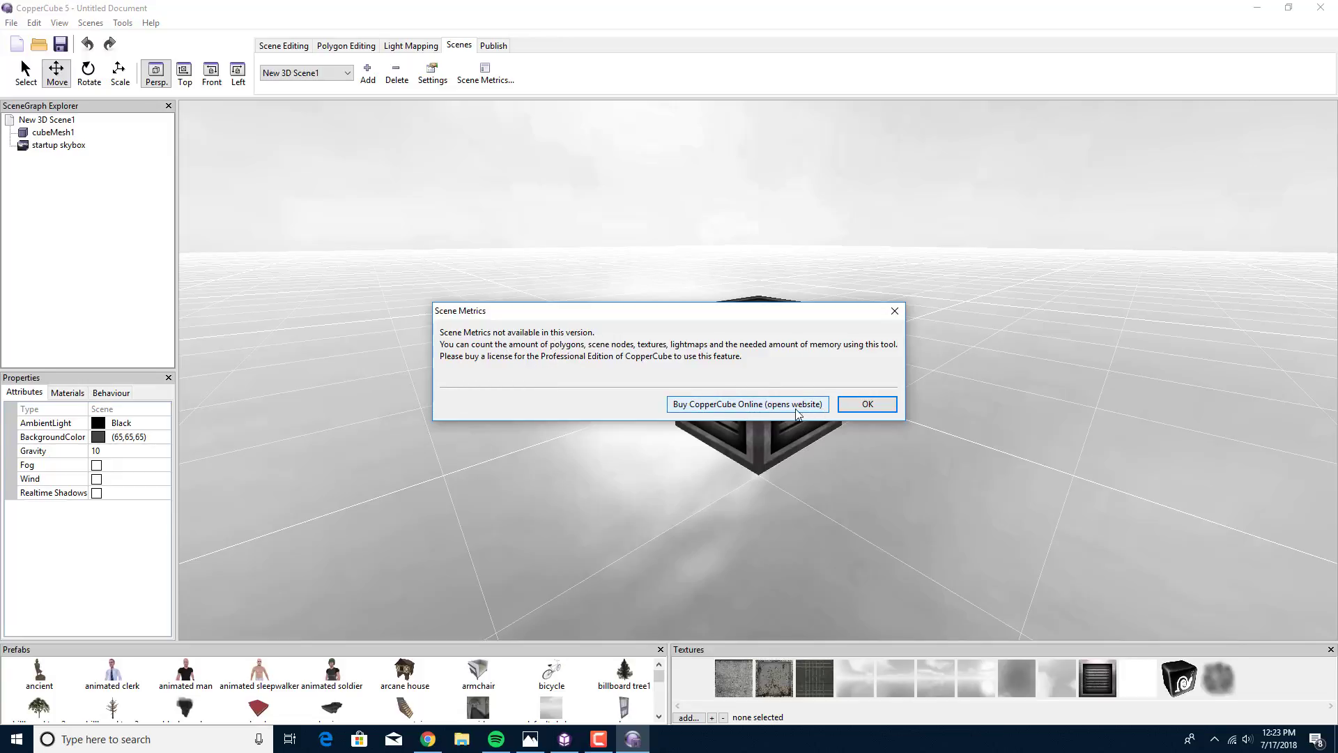
click(895, 311)
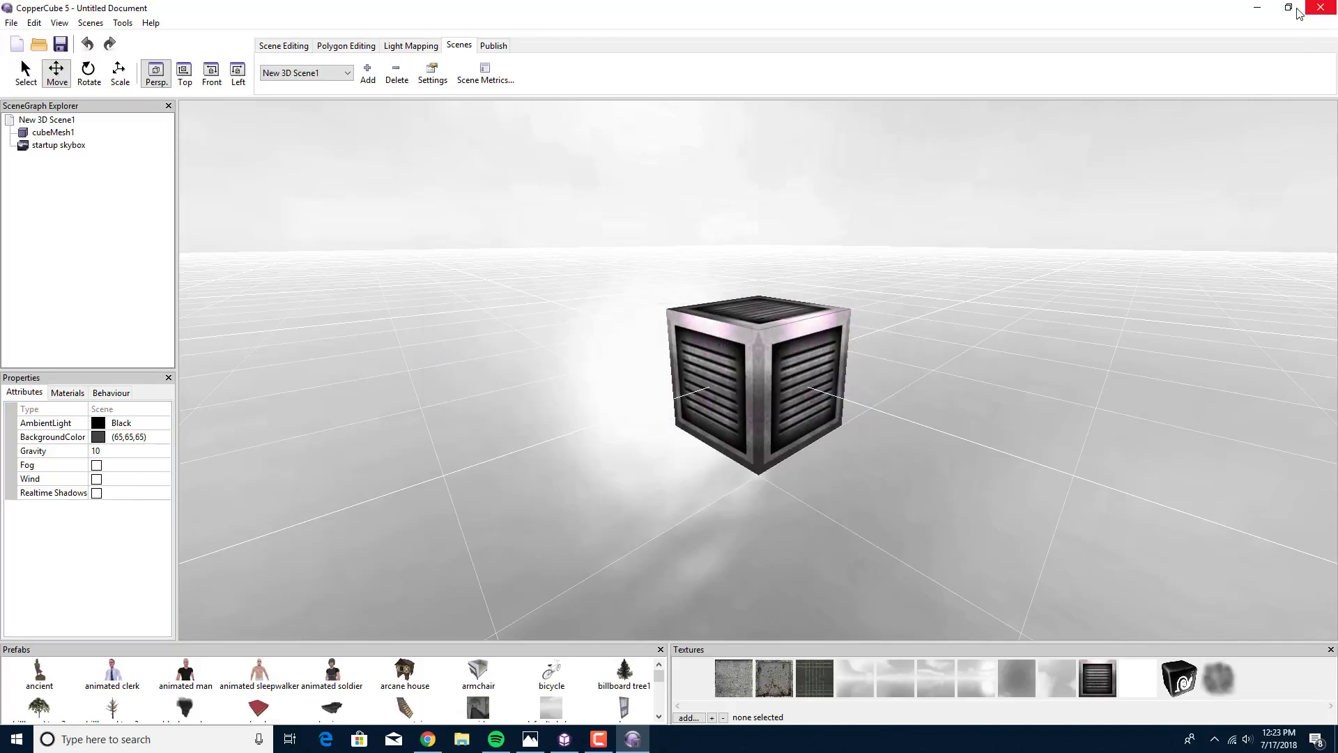
Step: Quit CopperCube 5, then check the estimated memory in the sci fi platformer scene's metrics and dismiss them
click(1318, 13)
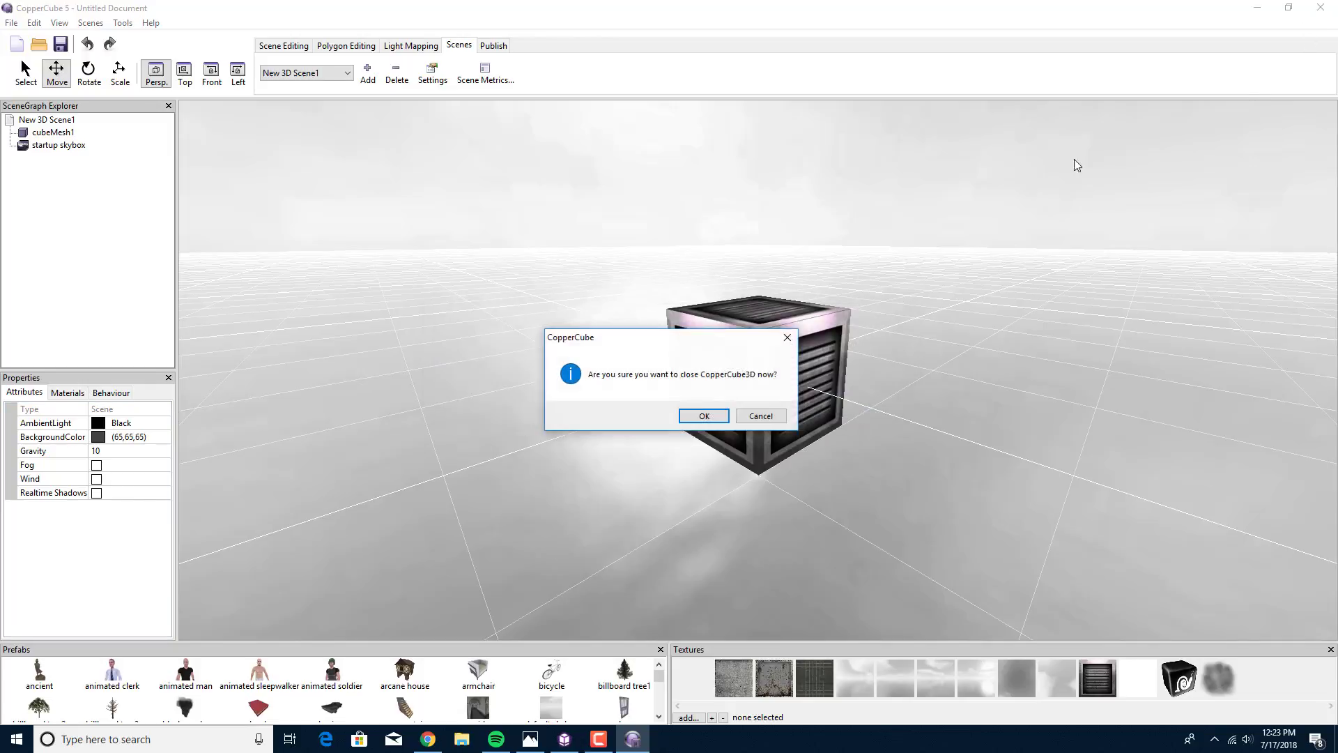
click(704, 416)
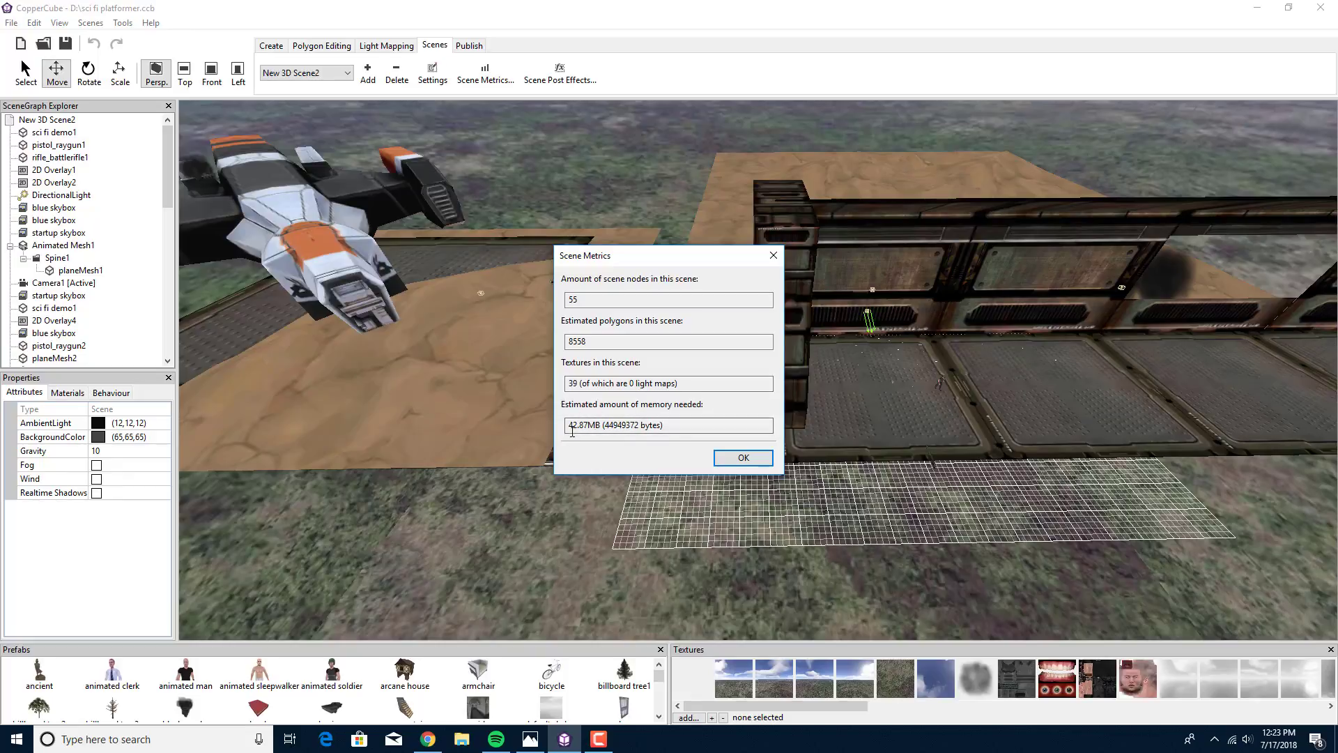
drag(570, 428, 573, 427)
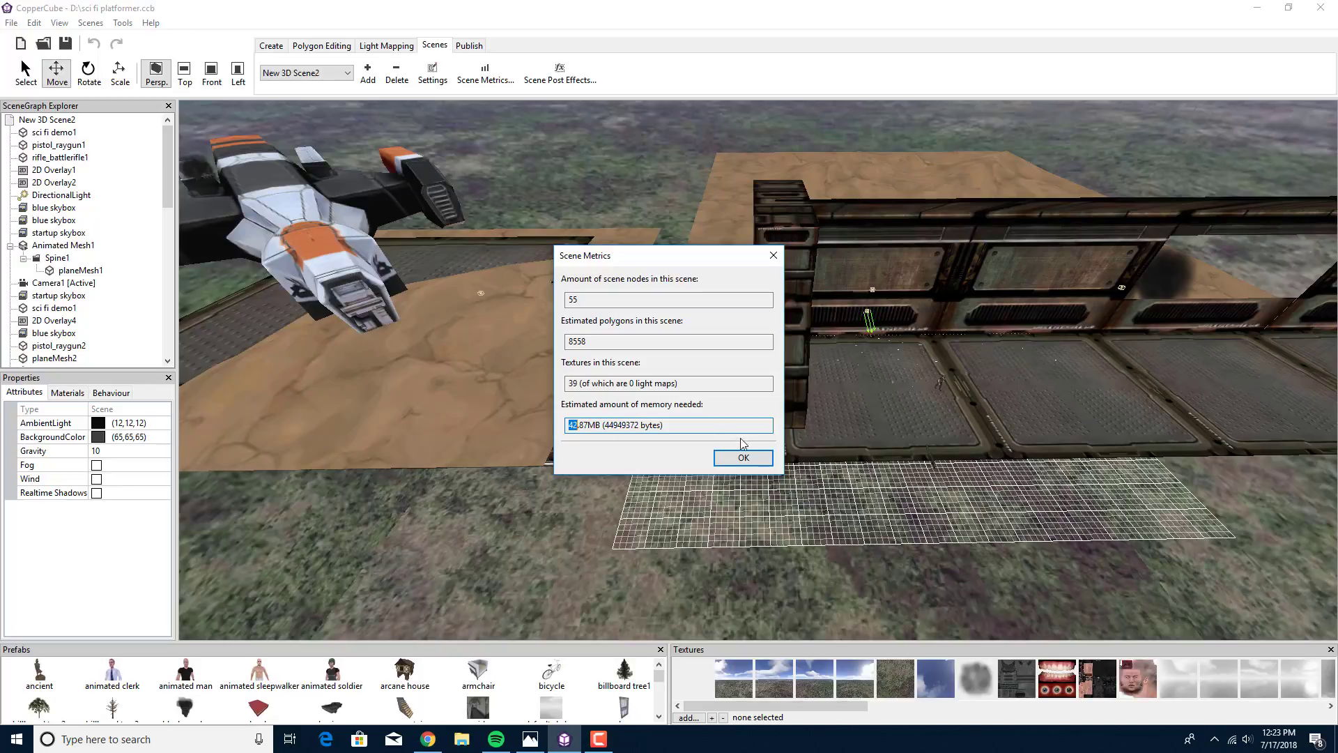
click(765, 464)
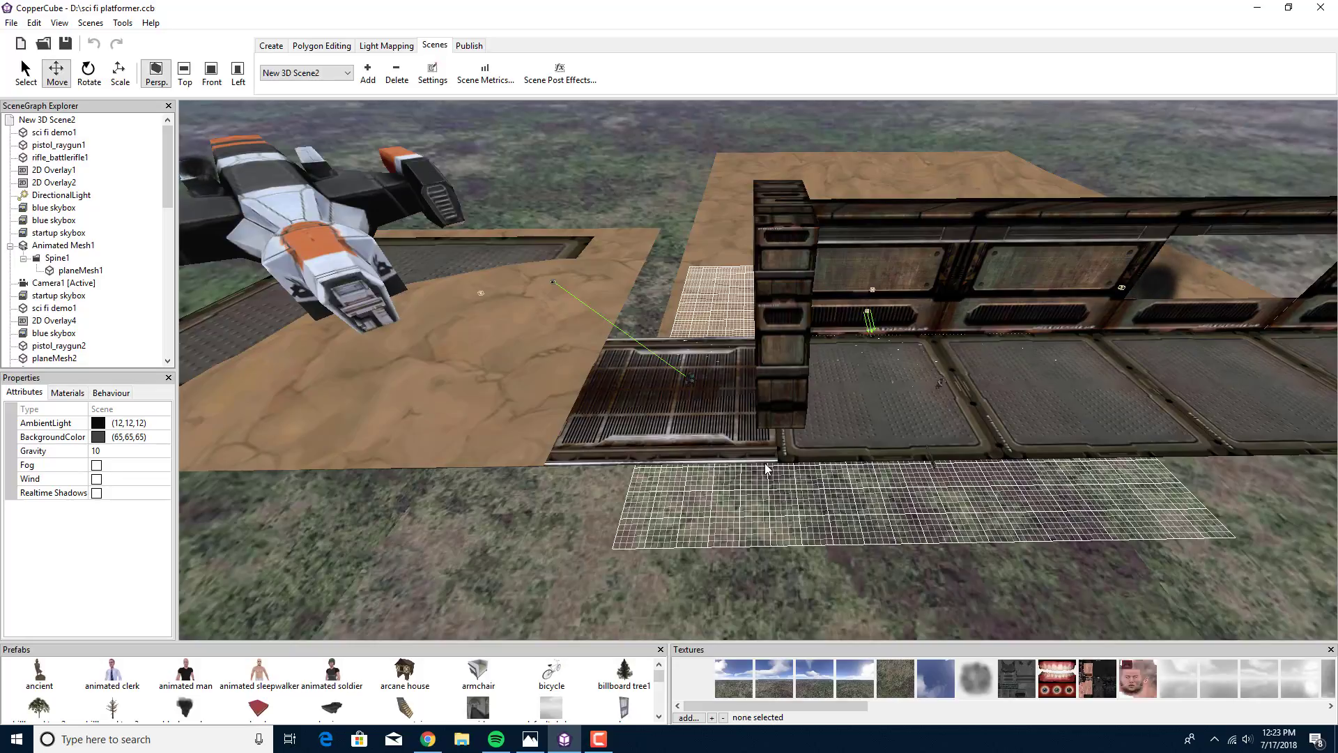
Step: Show the scene post effects and undock them as a floating window over the viewport
click(560, 76)
drag(289, 130, 353, 176)
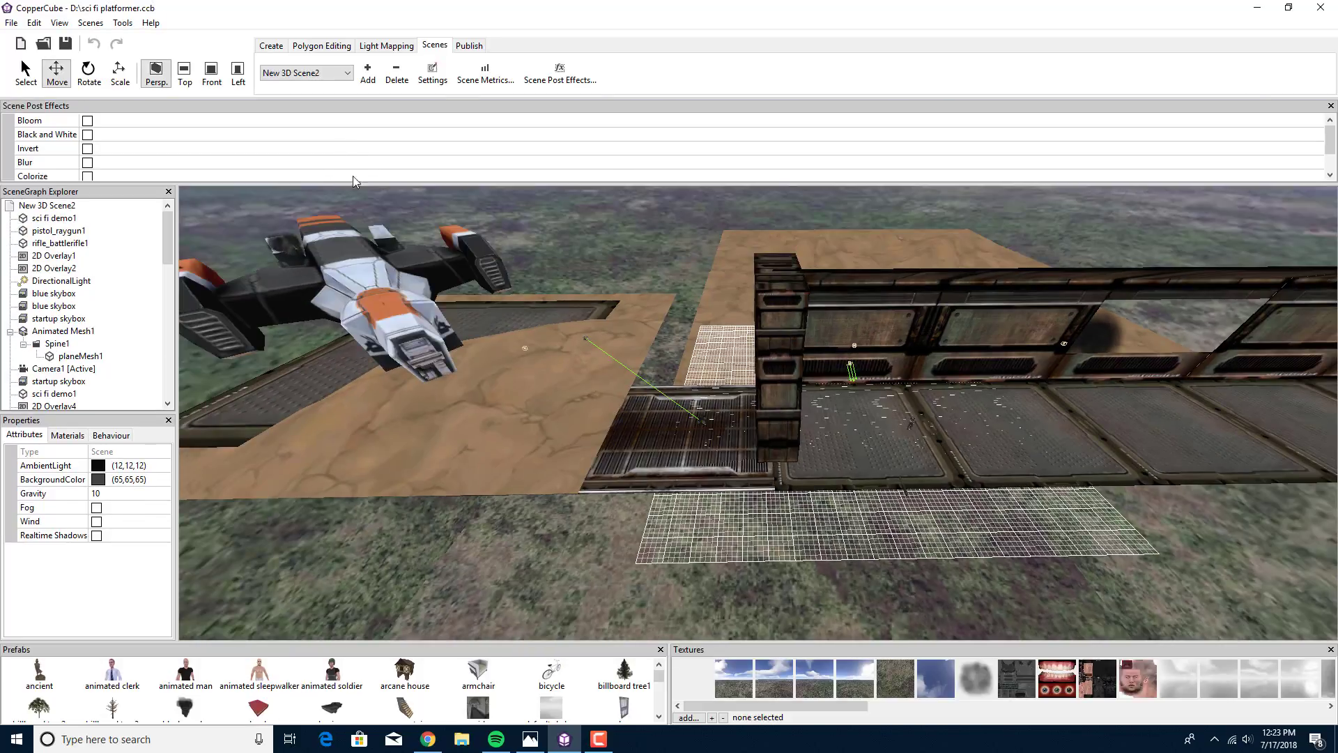
drag(180, 105, 342, 222)
Step: Preview the Bloom, Invert, Blur, Colorize and Vignette post effects one after another, turning each off again
click(391, 242)
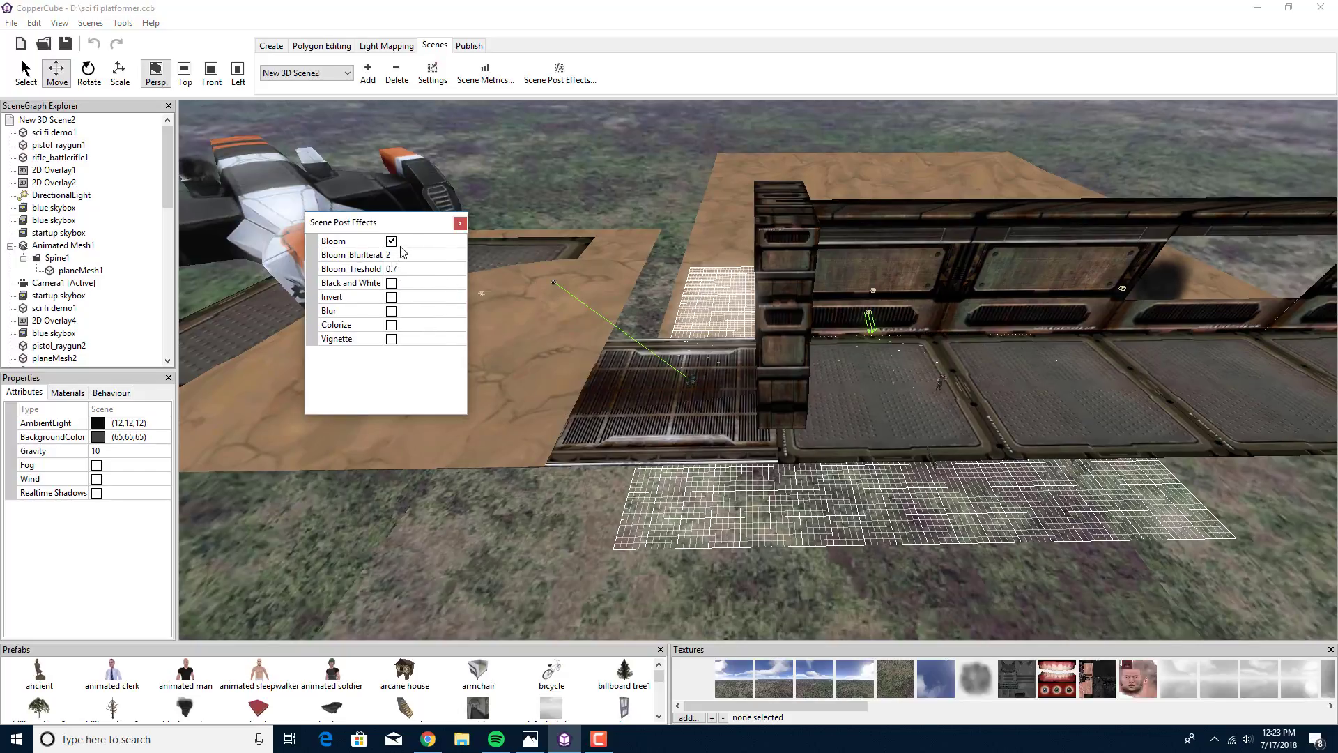
click(391, 241)
click(391, 270)
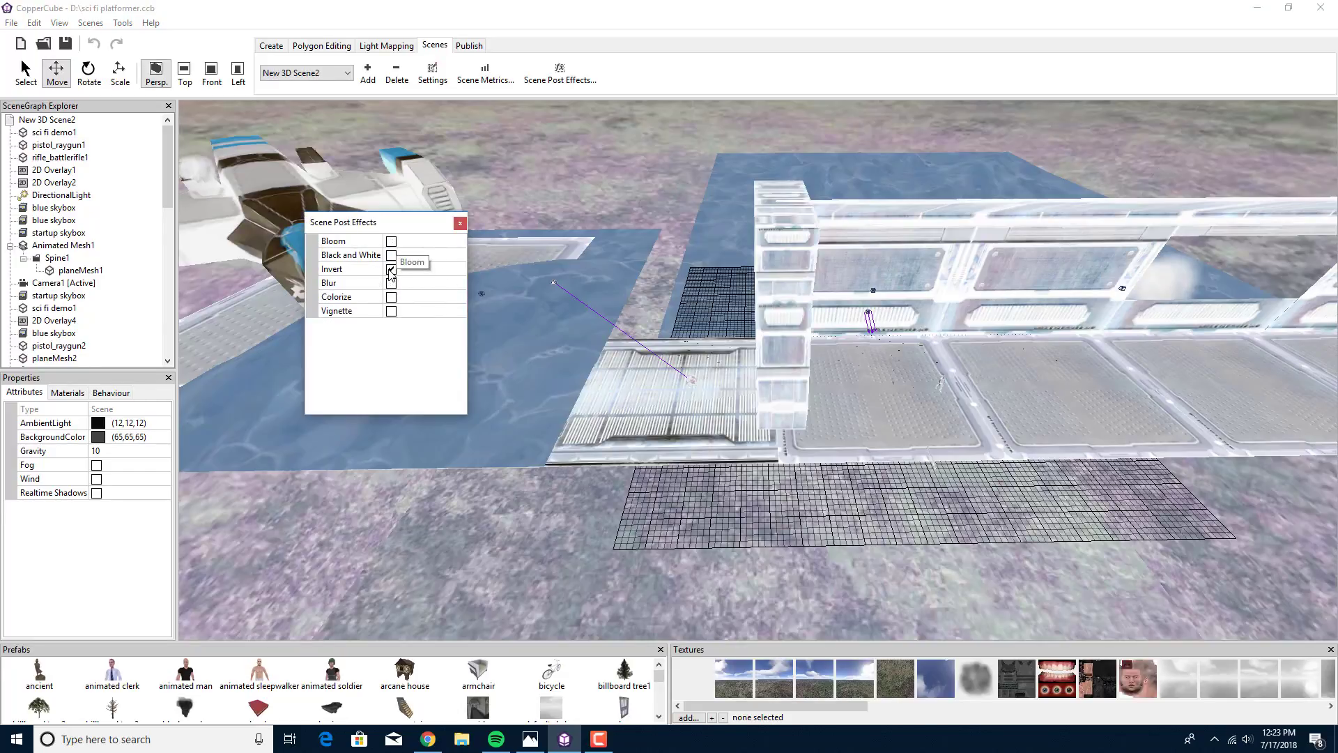
click(391, 269)
click(391, 283)
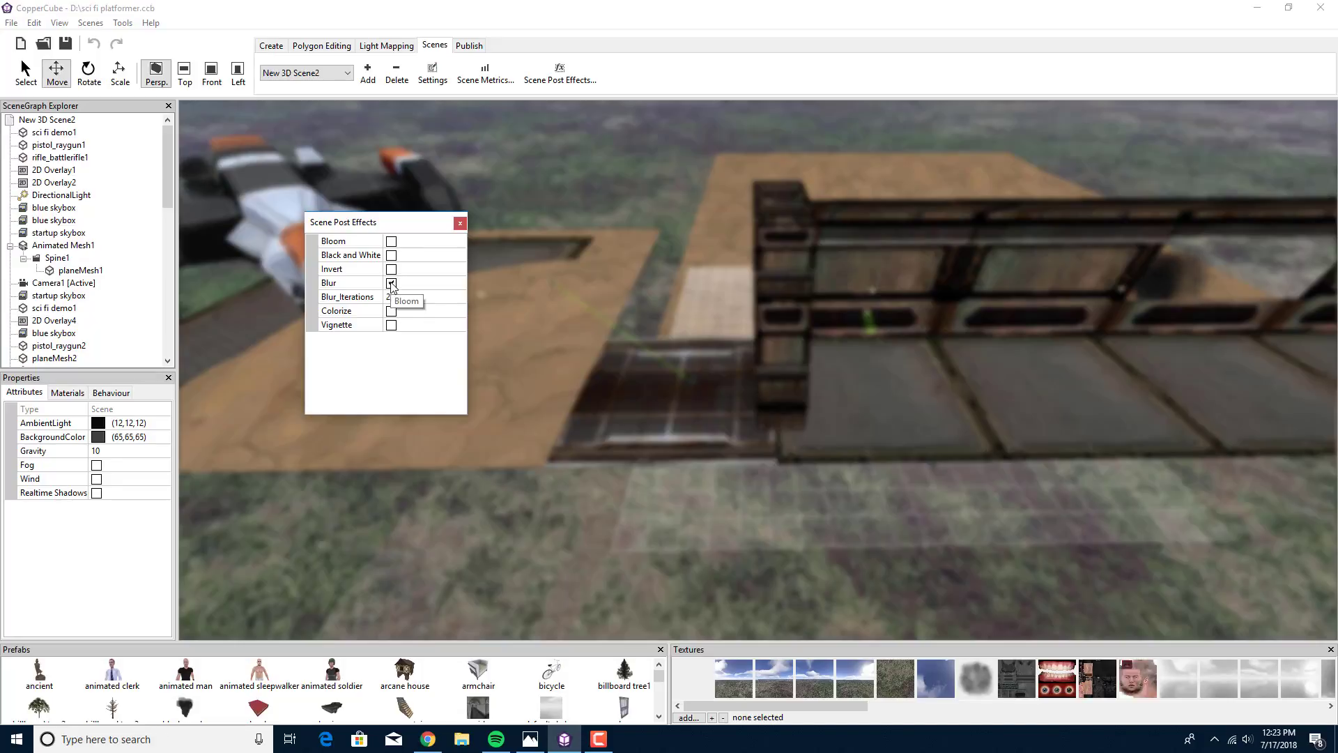
click(391, 283)
click(391, 297)
click(391, 297)
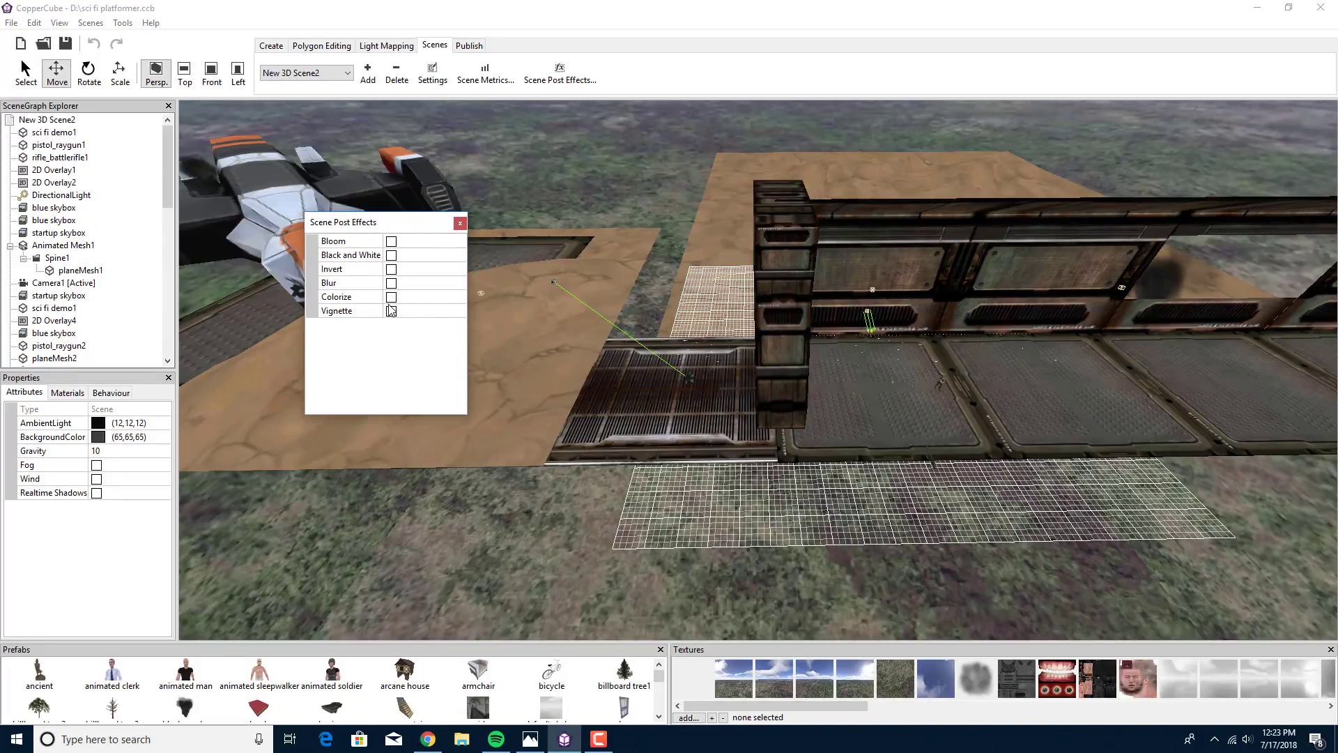
click(391, 311)
click(391, 311)
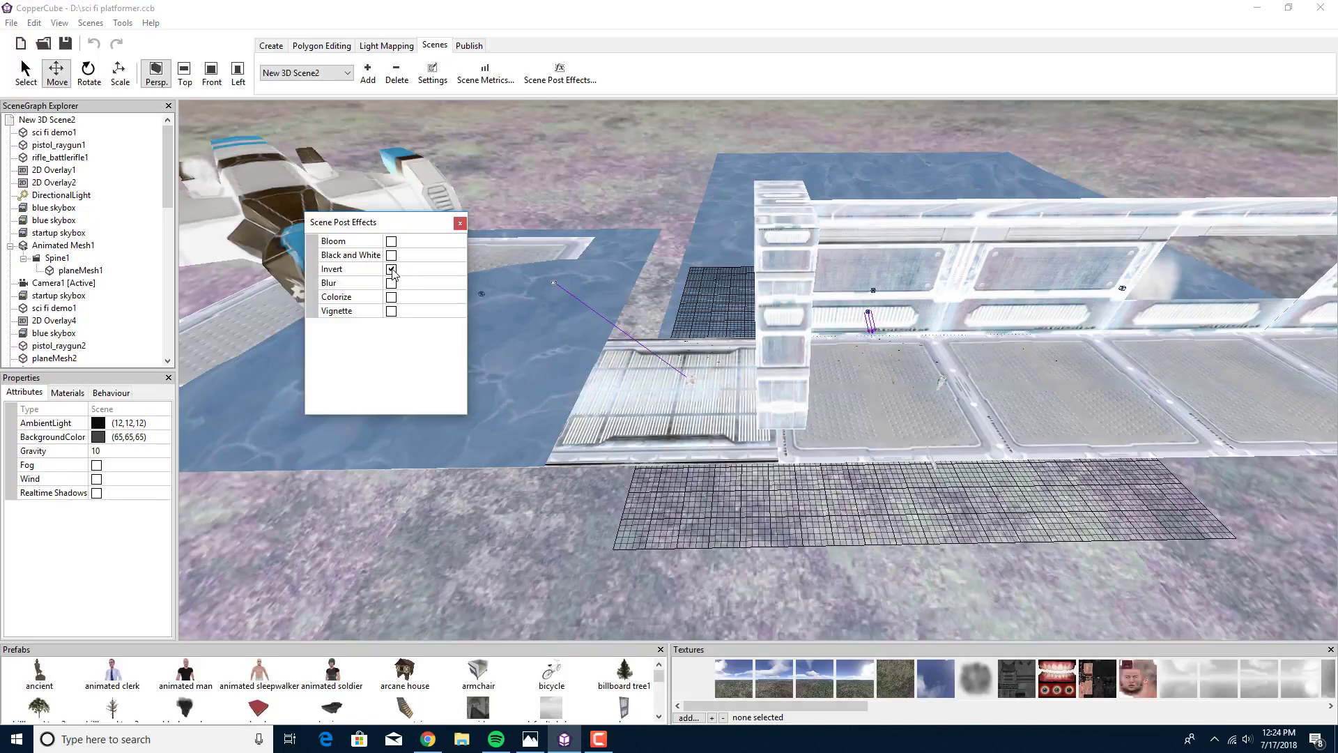
Step: Try the Black and White effect instead of Invert, check the scene metrics with it on, and disable it
click(391, 270)
click(391, 255)
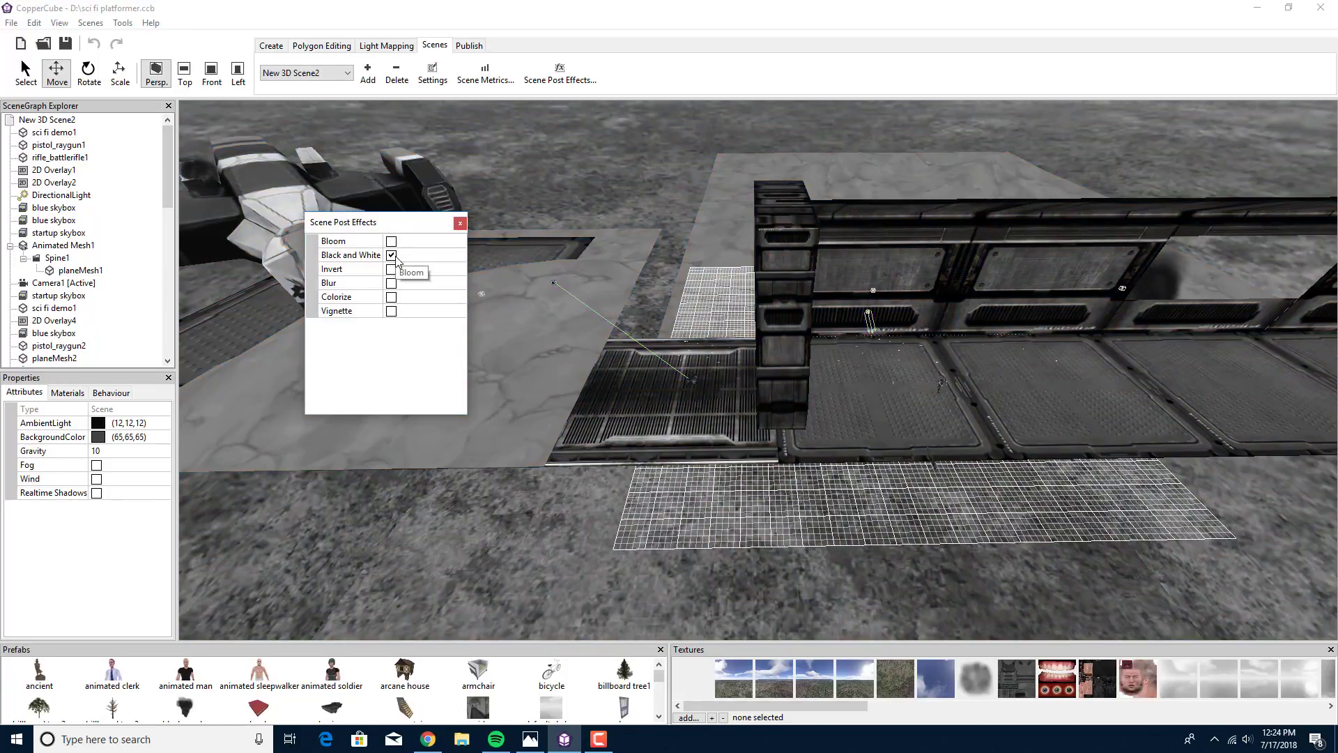
click(485, 74)
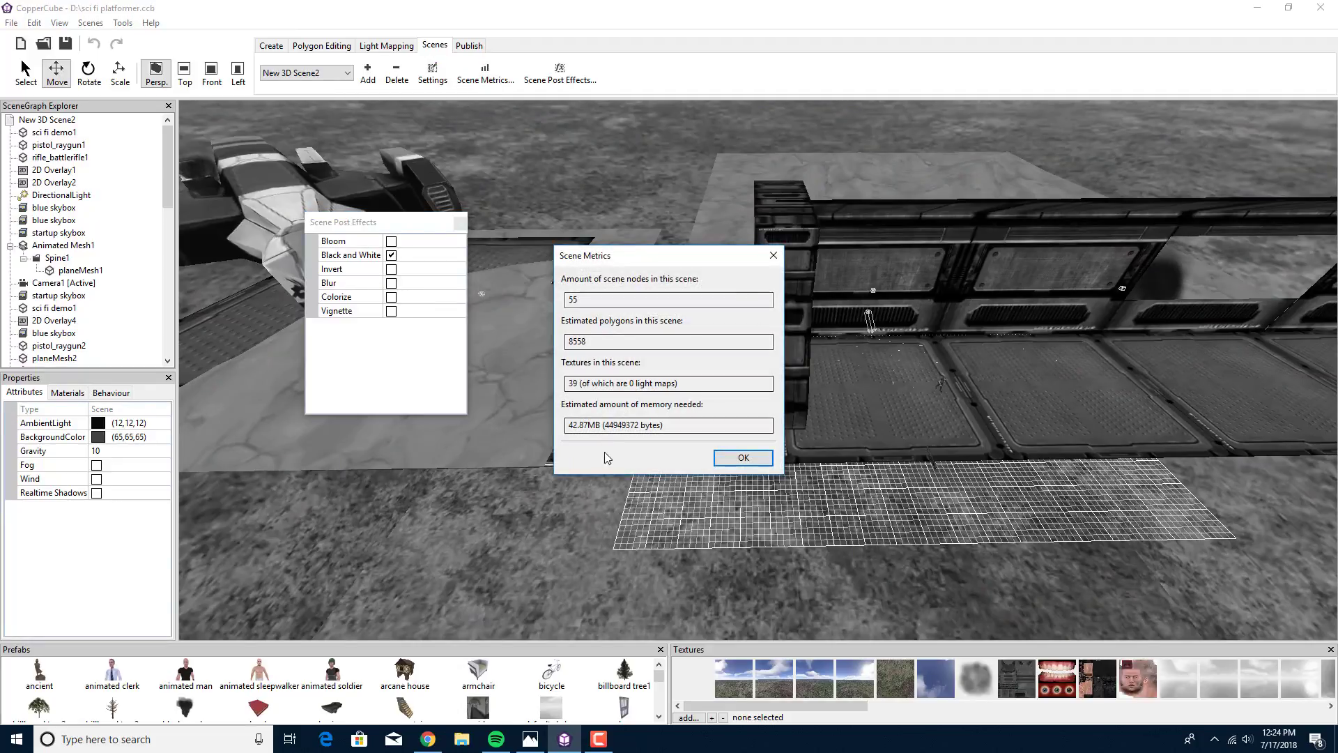
click(773, 252)
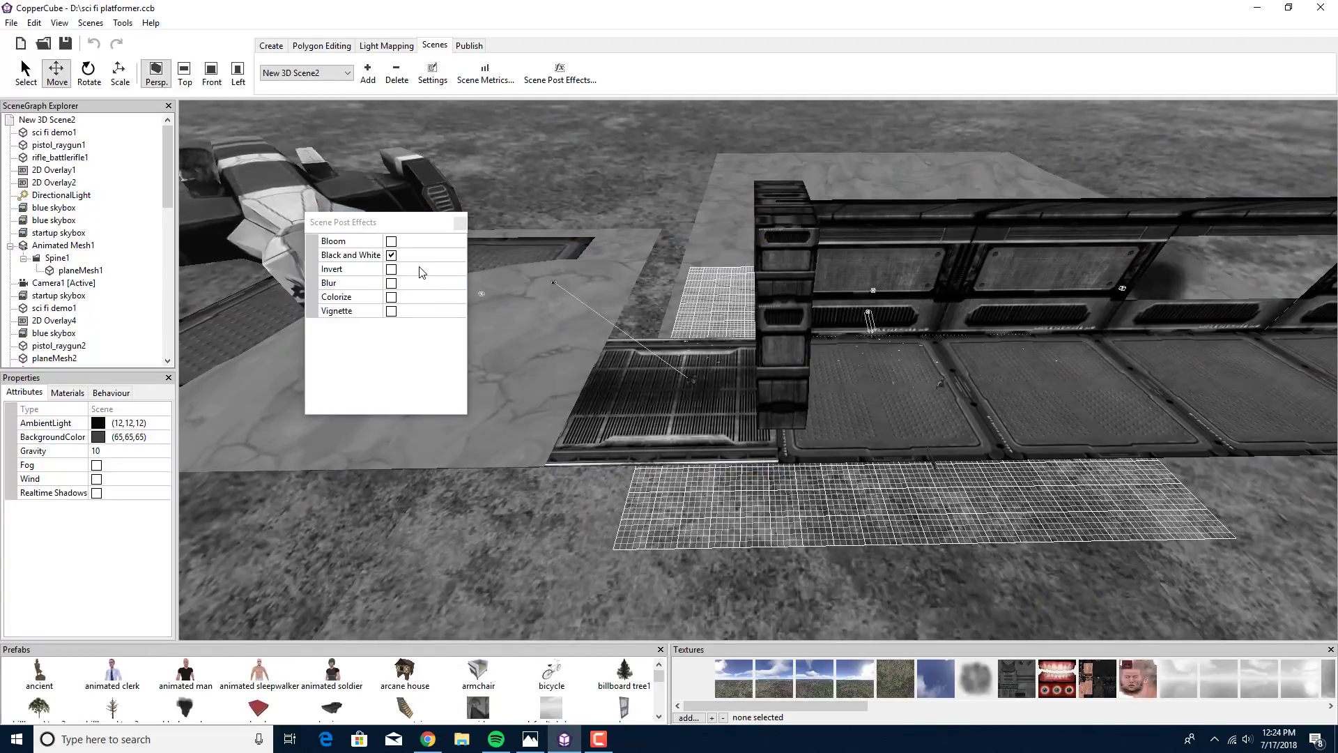
click(391, 256)
Step: Enable the Bloom post effect and set its blur iterations to 10
click(391, 241)
drag(655, 209, 662, 289)
click(390, 256)
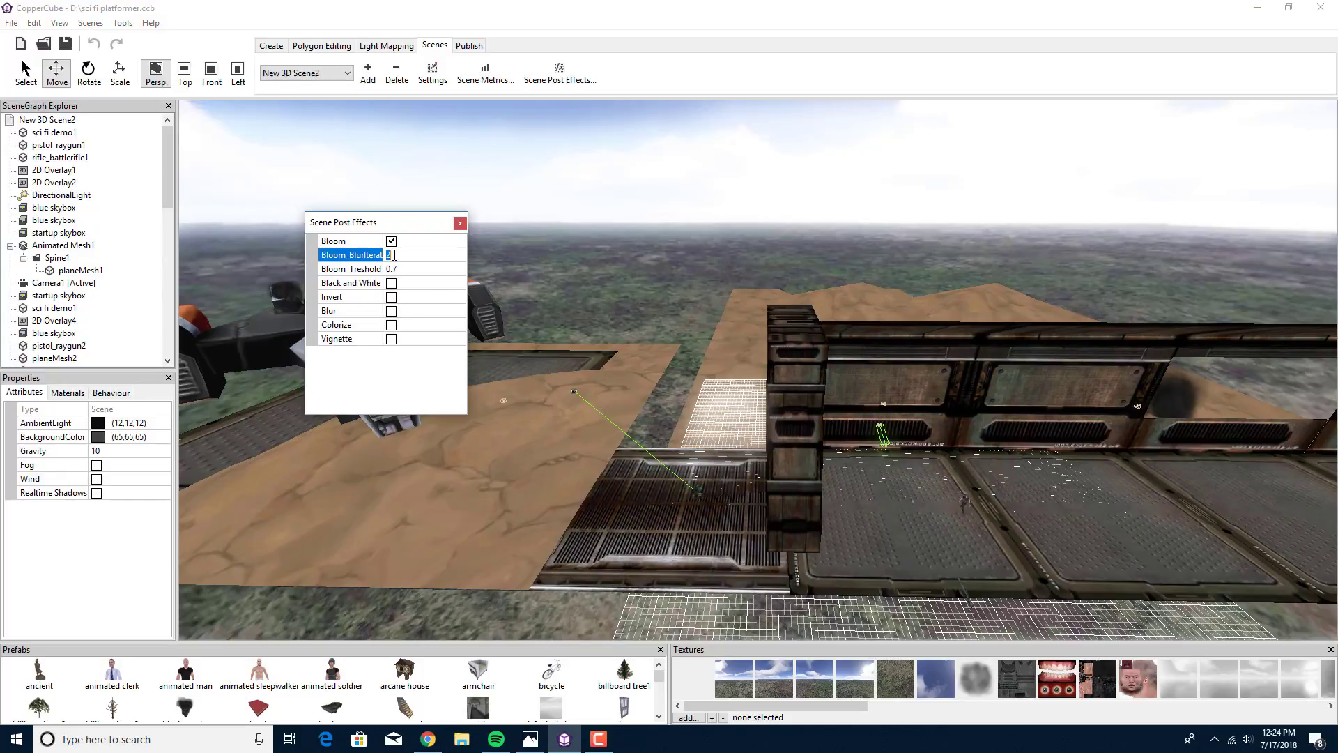
text(10)
Step: Try a Bloom threshold of 1
click(400, 268)
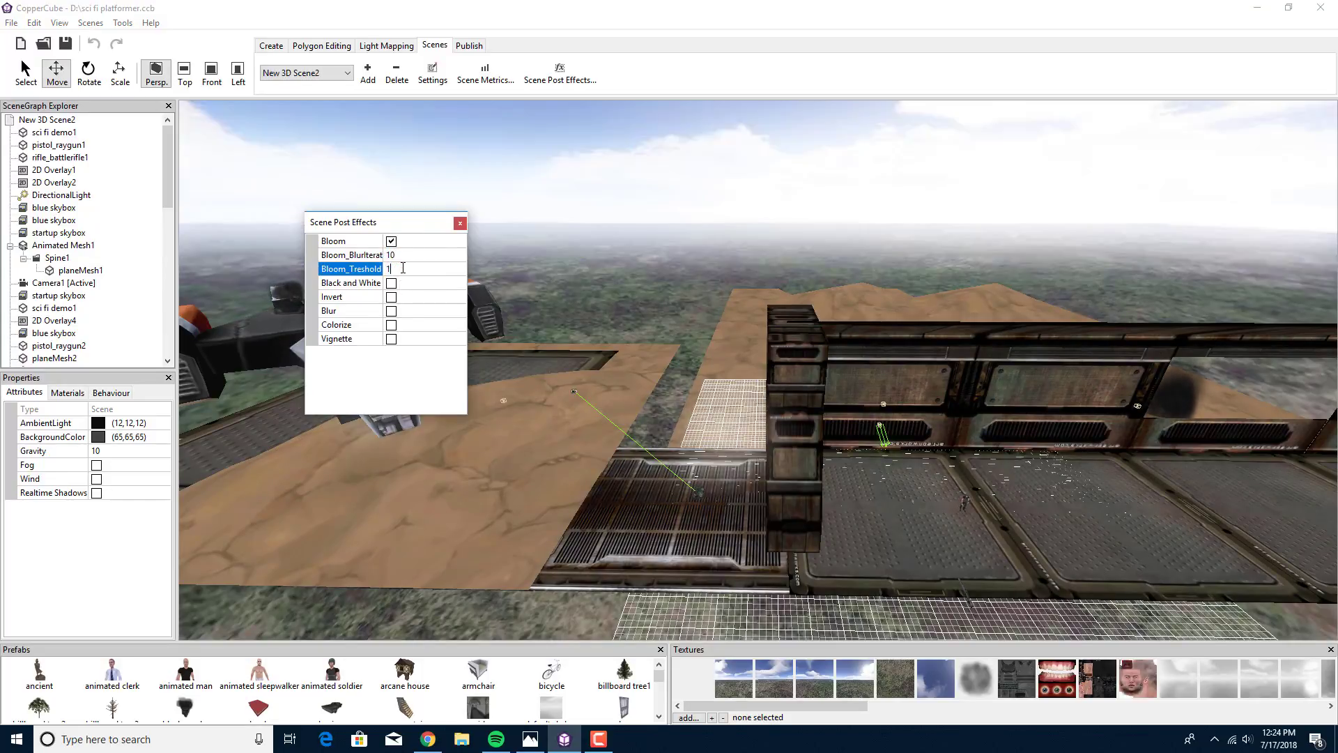
text(1)
key(Return)
Step: Set the Bloom threshold to 0.1
click(407, 269)
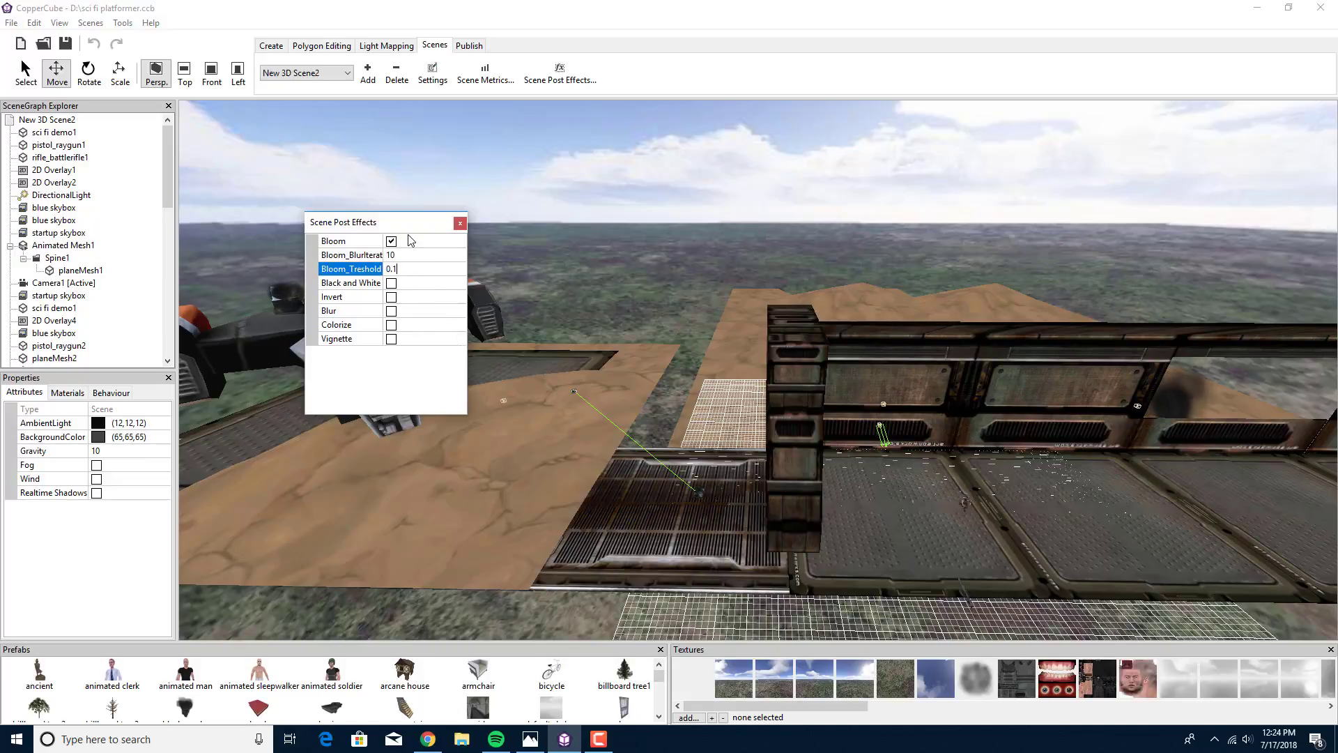
key(Return)
drag(701, 309, 820, 426)
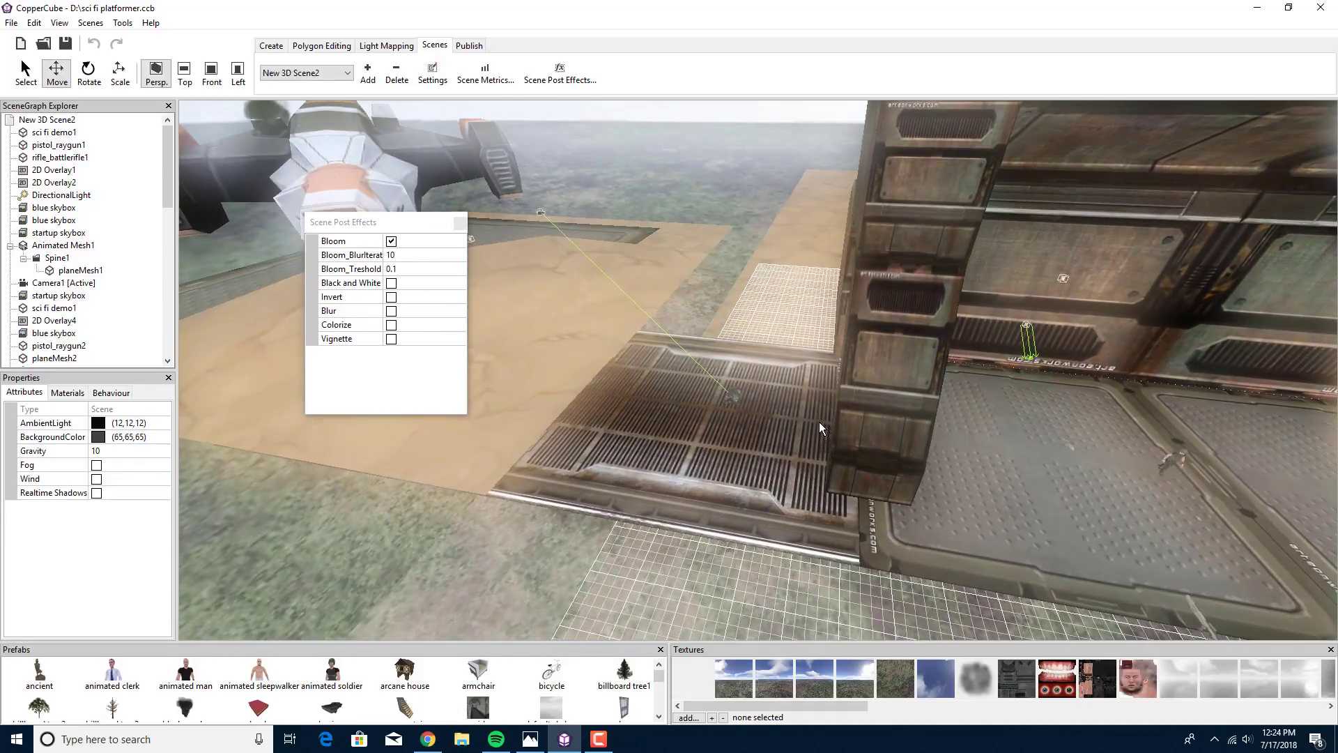
drag(820, 341, 733, 295)
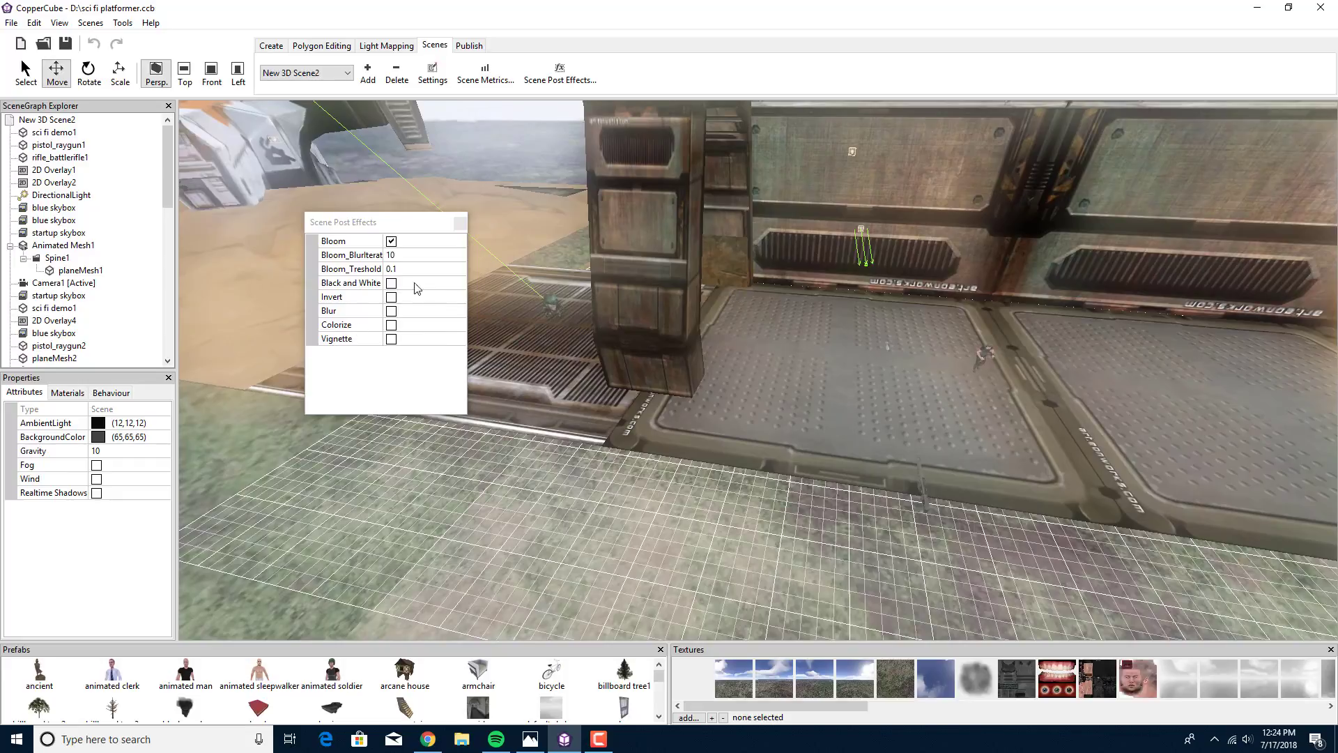
Step: Disable the Bloom post effect, then try the Blur effect on the scene and turn it off again
click(391, 241)
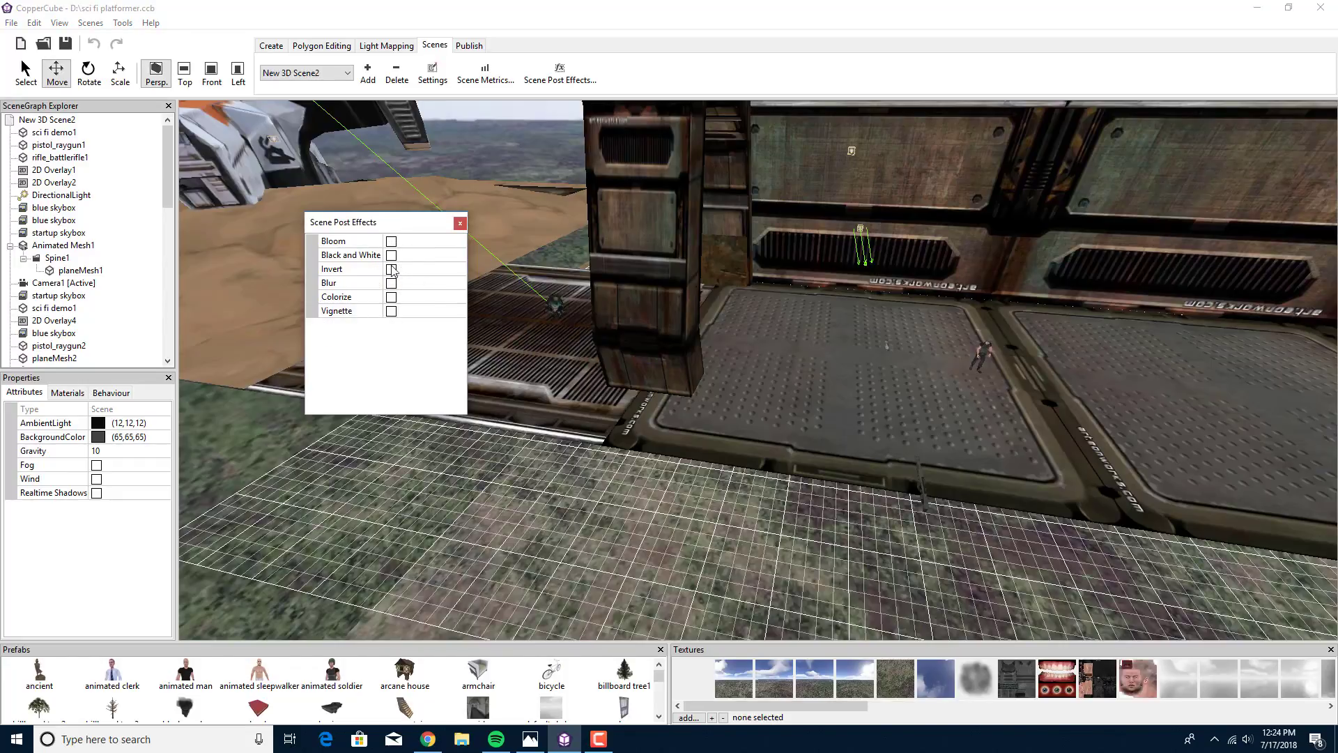
click(391, 284)
drag(695, 255, 501, 279)
click(391, 283)
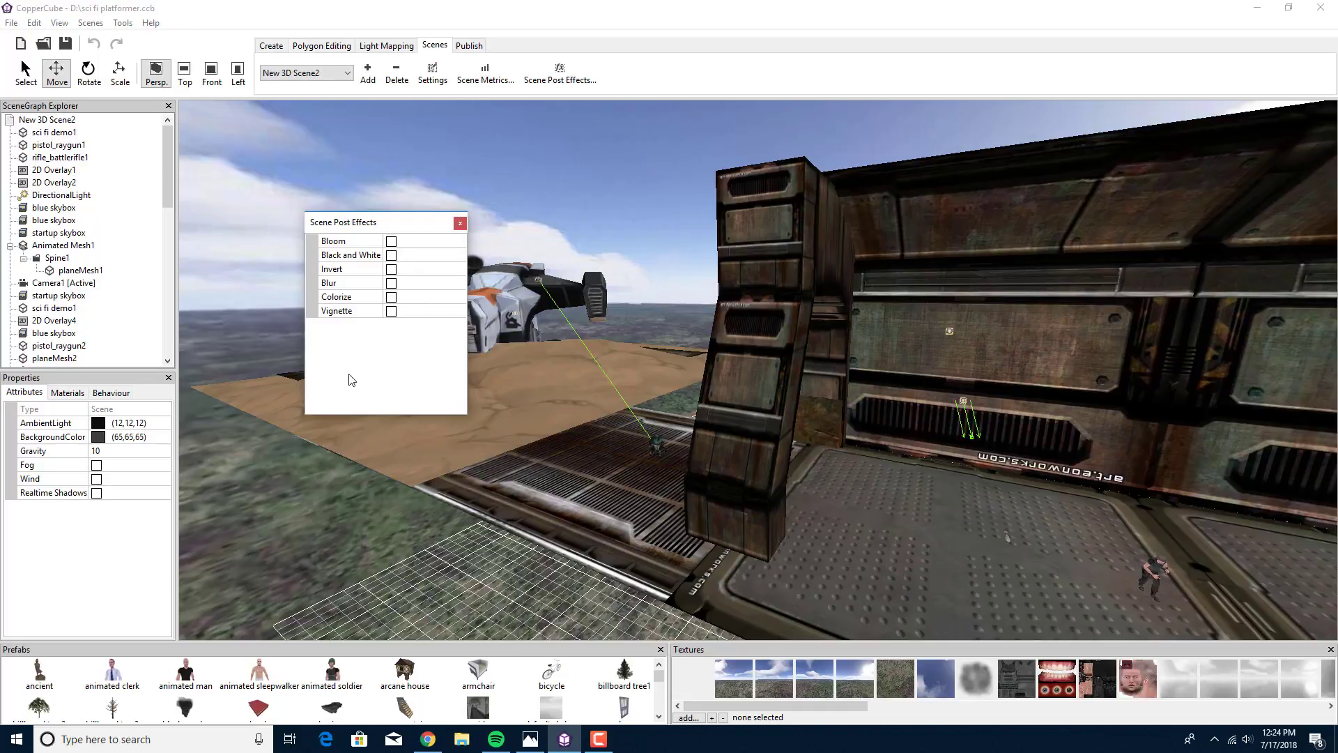
Step: Try the Vignette post effect on the scene, turn it off again and close the post effects settings
click(392, 312)
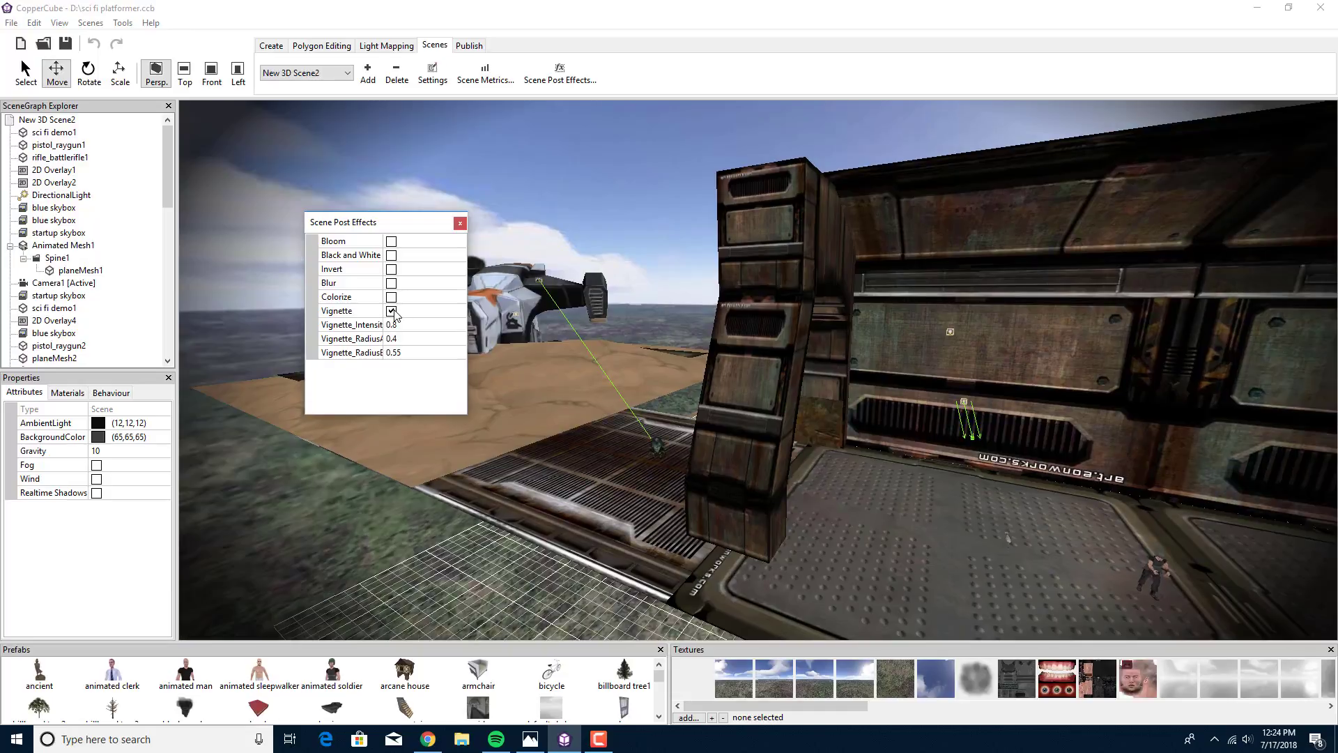
drag(615, 304, 1022, 247)
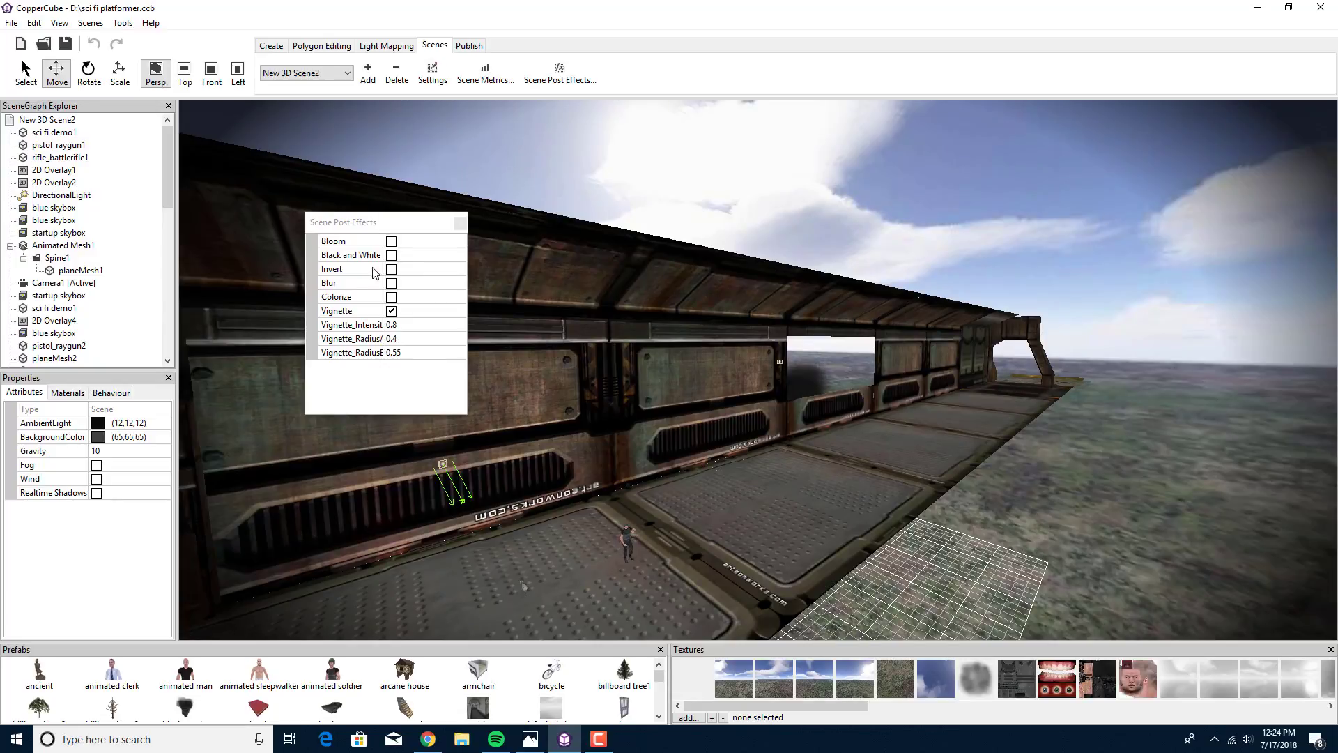
click(391, 311)
click(460, 222)
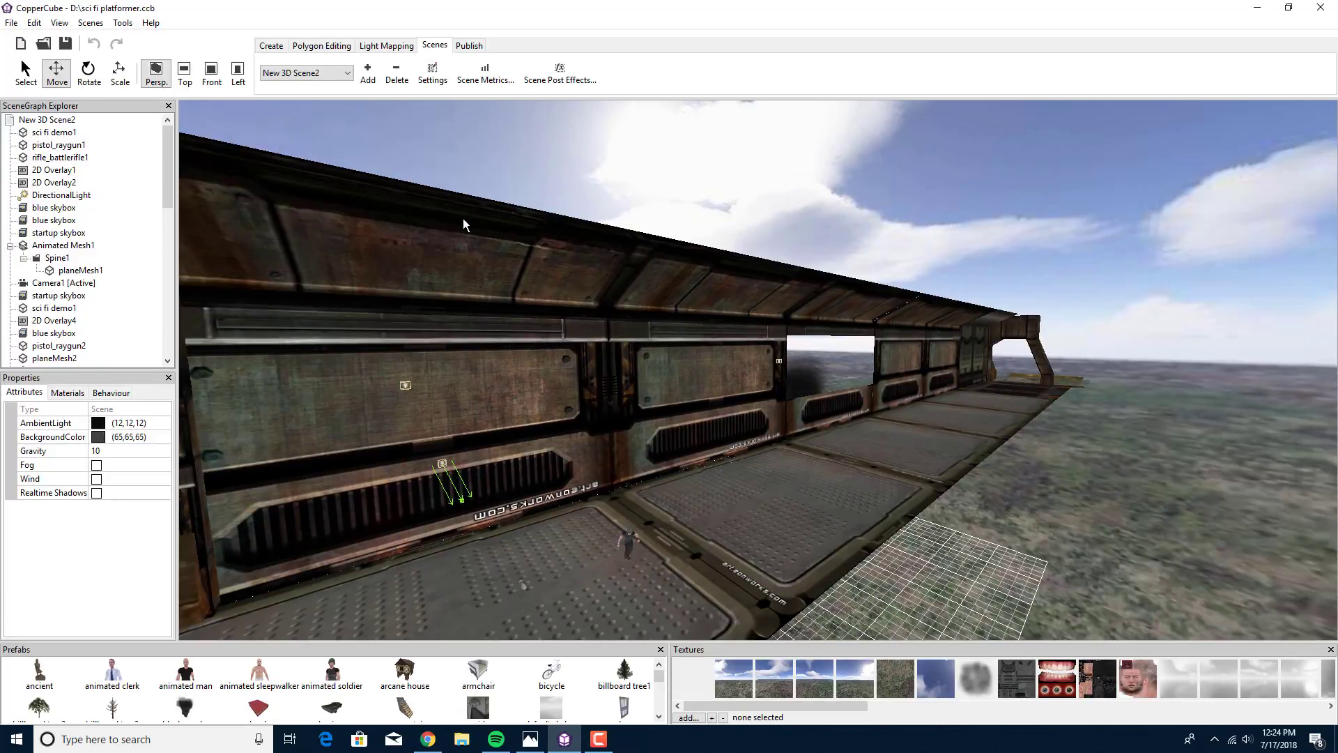
Step: Look at the scene settings, close them, and check the list of scenes while staying on New 3D Scene2
click(432, 73)
click(757, 397)
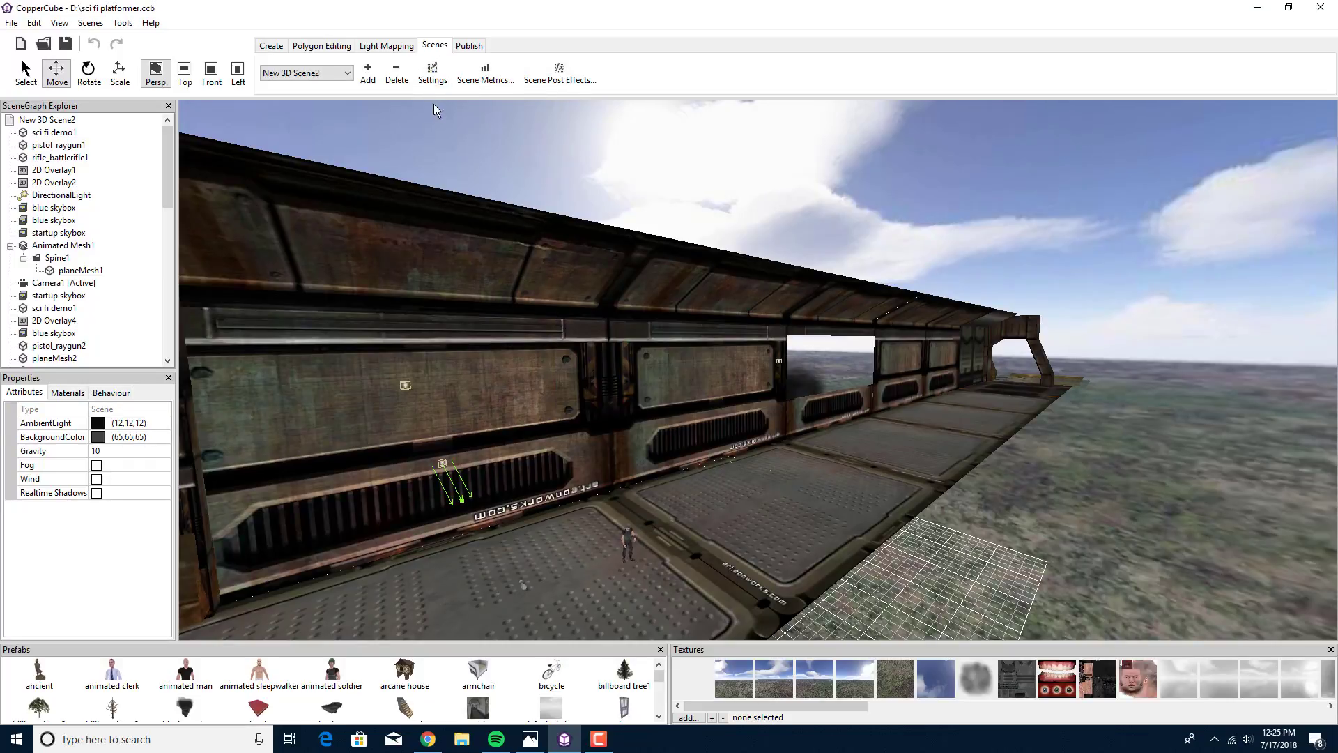
click(328, 73)
click(326, 89)
Step: Examine the dropship, the desert terrain and the metal walkway from several angles
drag(714, 265, 906, 244)
drag(543, 268, 871, 240)
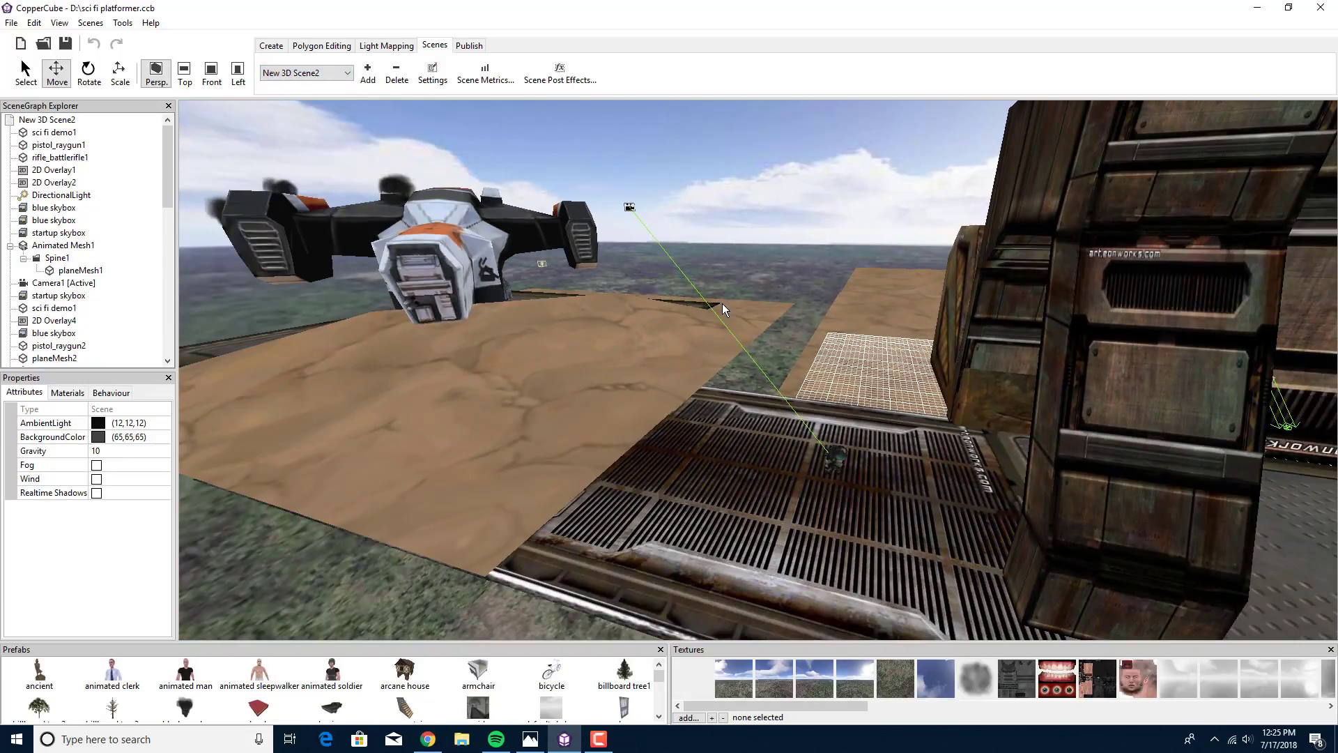
scroll(724, 321, down, 5)
middle_drag(645, 379, 1117, 594)
scroll(638, 547, up, 4)
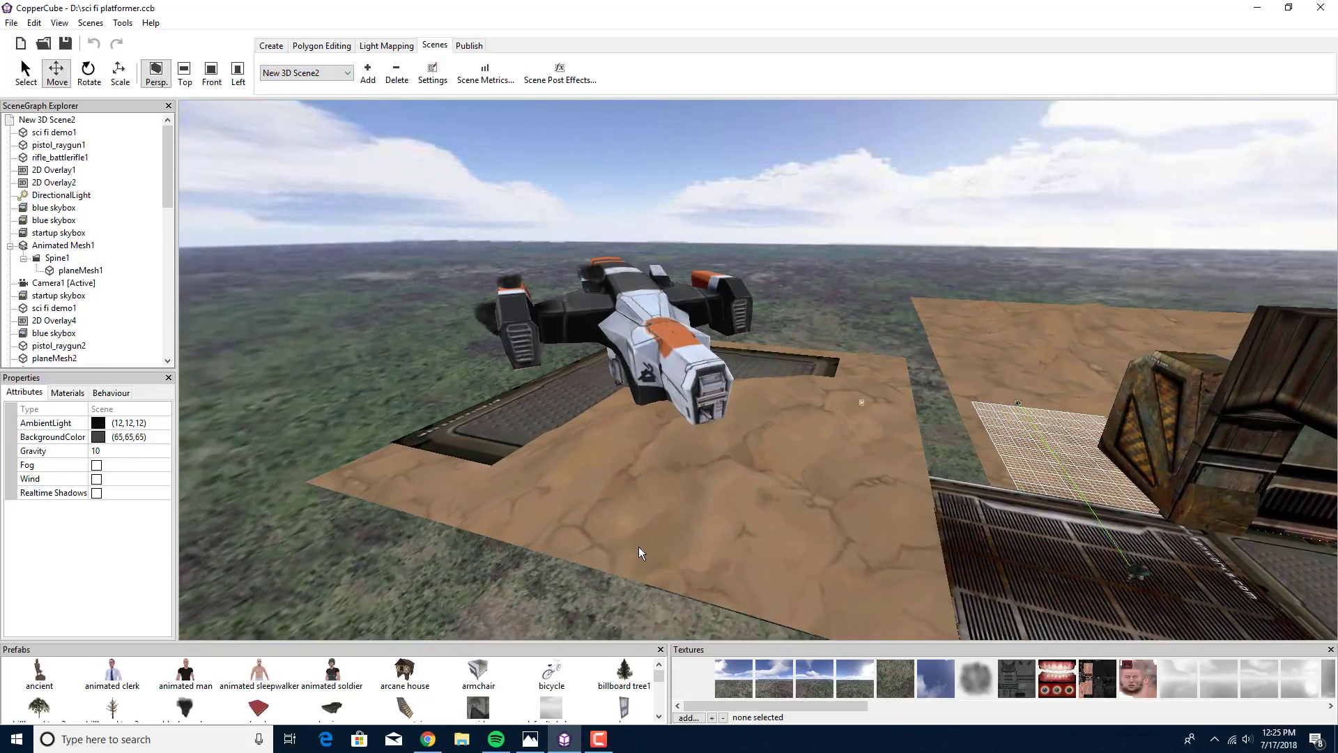
middle_drag(660, 443, 1129, 446)
drag(1129, 446, 722, 423)
middle_drag(722, 424, 1192, 641)
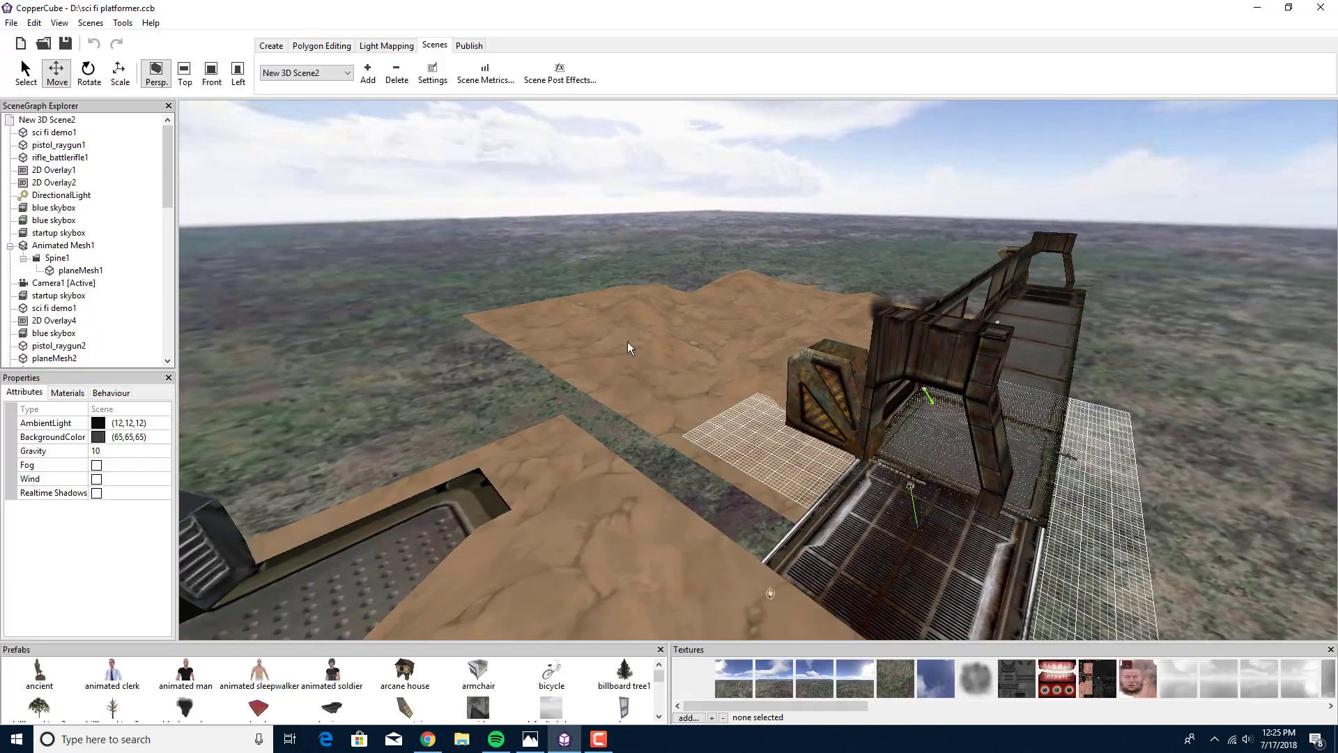
Step: Select the desert terrain meshes behind the crate one after another to see how they are laid out
click(627, 349)
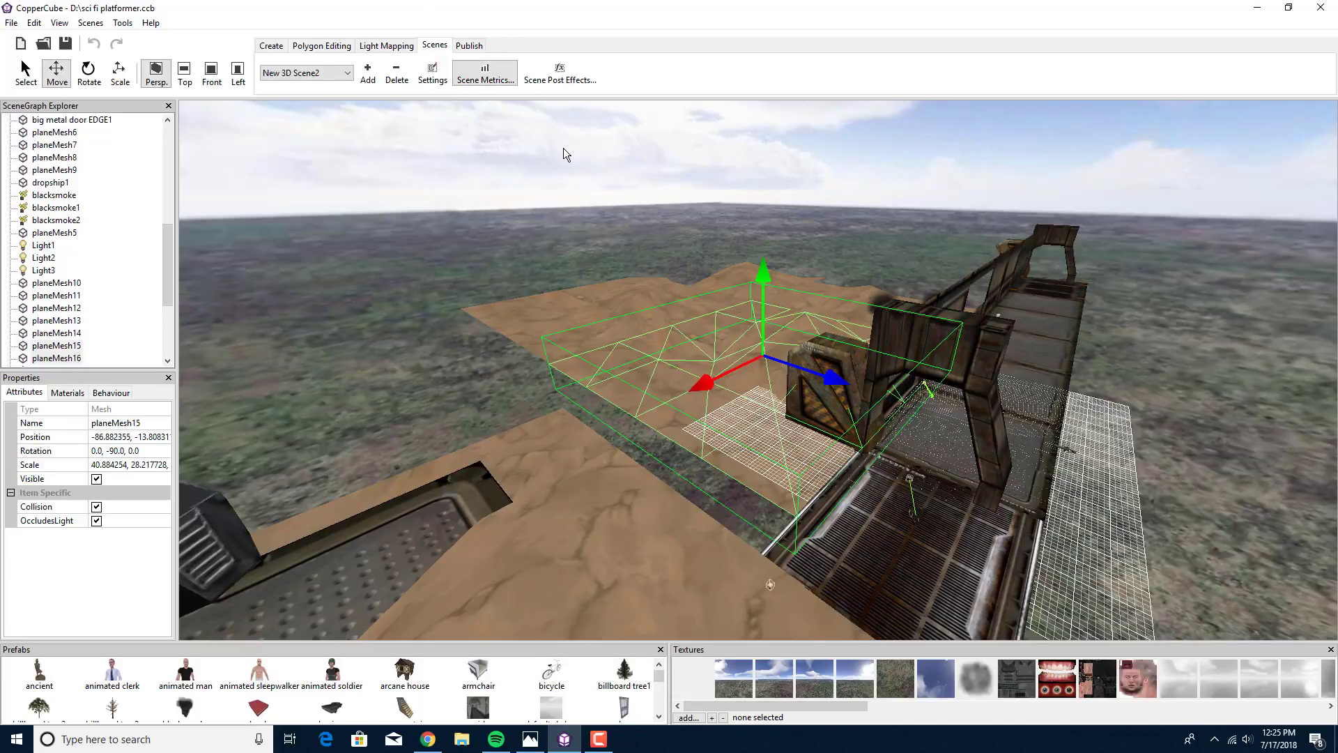
drag(587, 244, 594, 286)
click(609, 285)
click(766, 267)
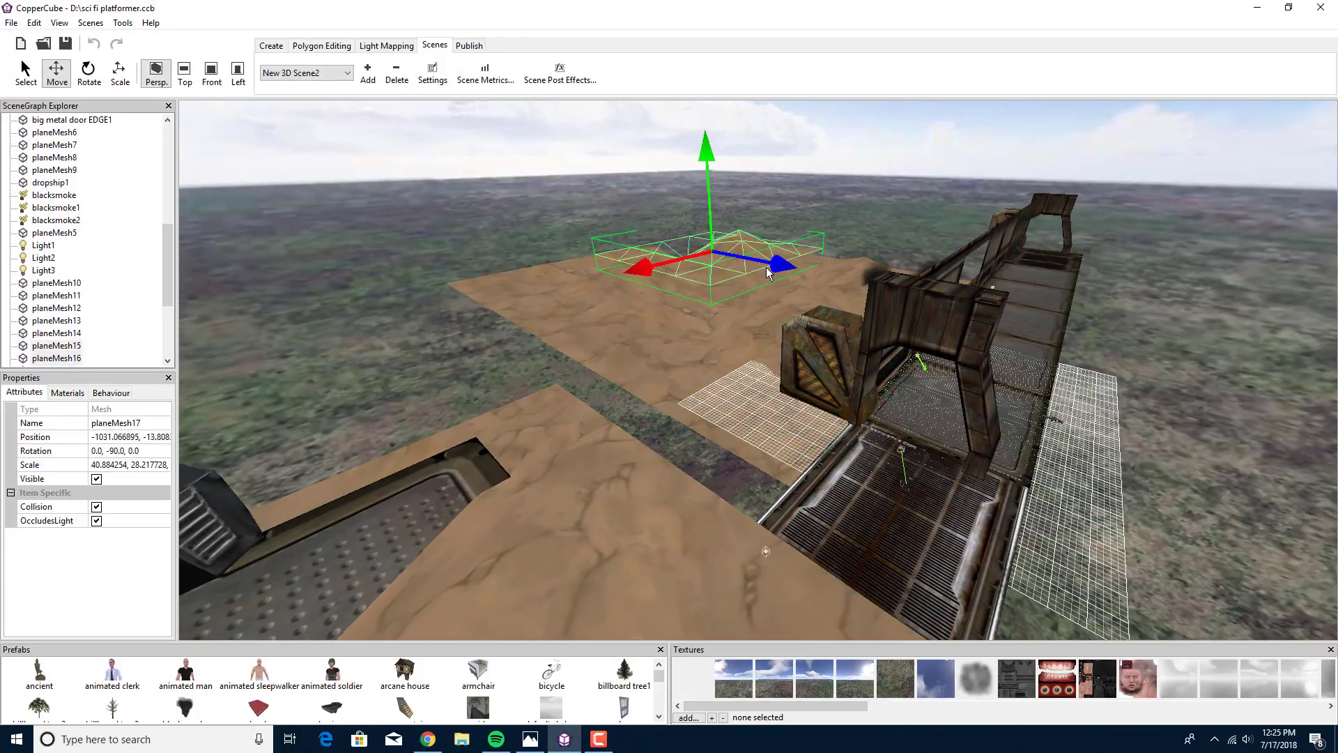
drag(774, 324, 733, 344)
click(733, 344)
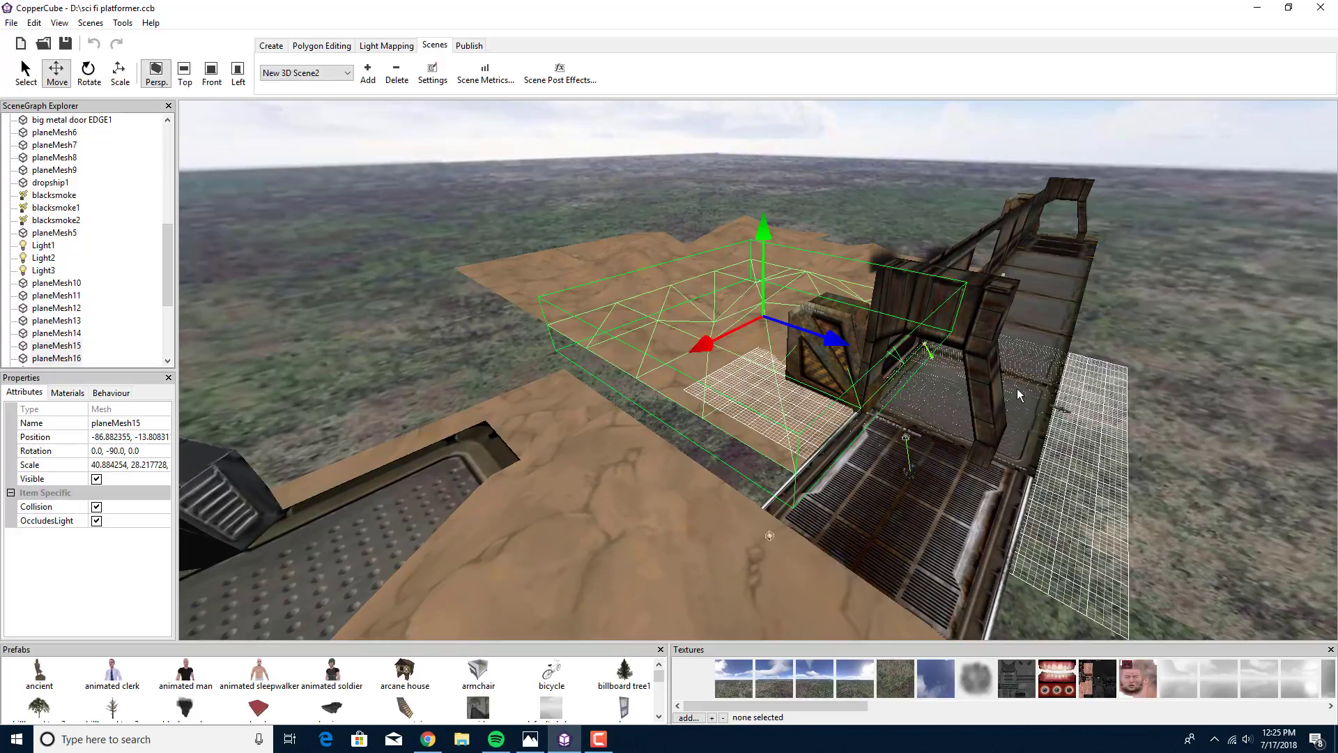
Step: Inspect the dropship up close, then select the metal landing floor and the animated character on the grating
drag(1017, 394, 803, 407)
drag(903, 443, 838, 420)
right_drag(838, 420, 875, 262)
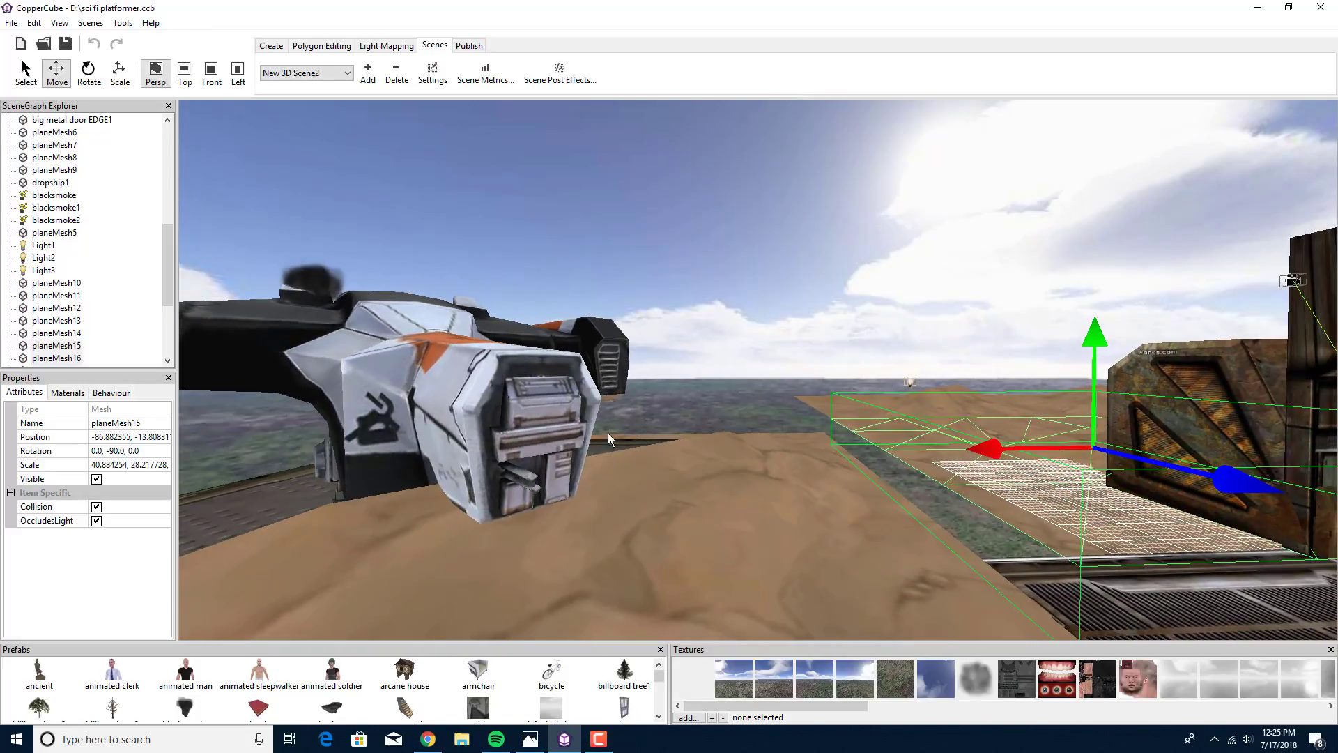
right_drag(608, 432, 718, 370)
drag(718, 370, 722, 370)
scroll(721, 371, down, 1)
right_drag(621, 367, 494, 357)
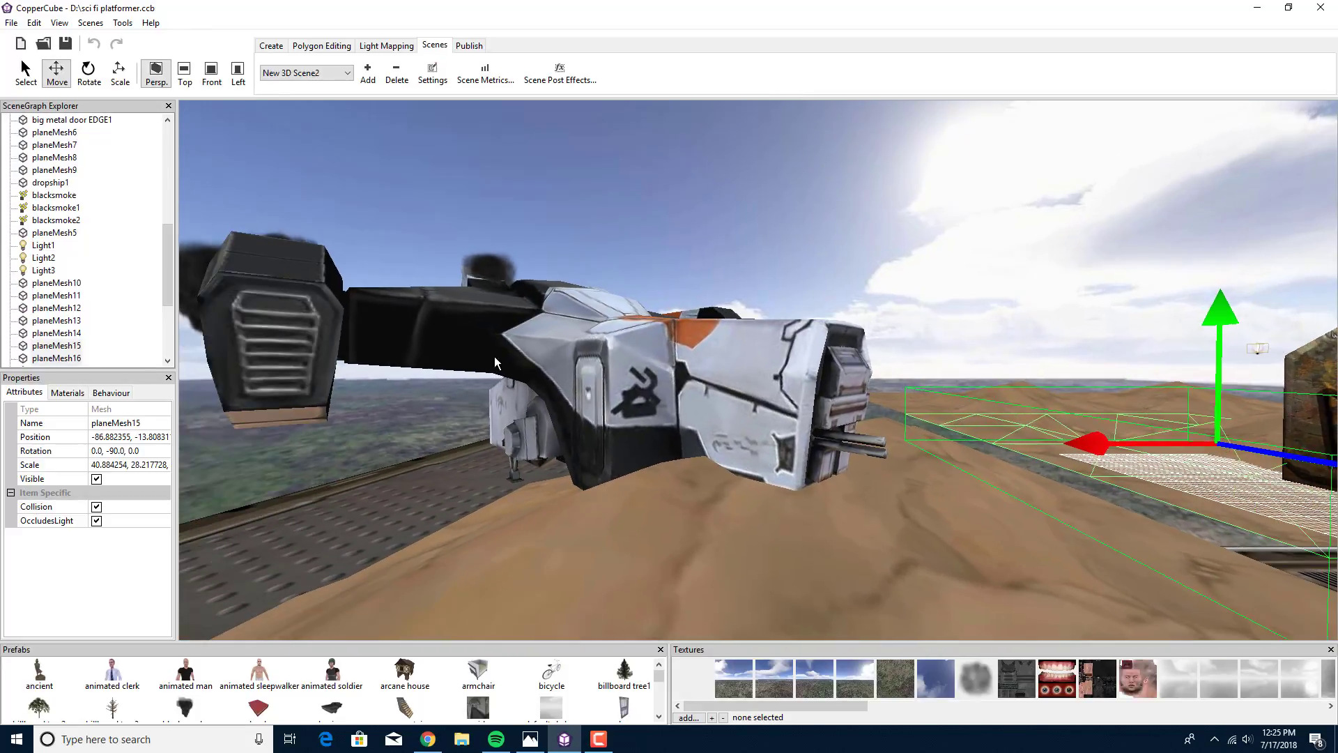
click(474, 352)
drag(464, 347, 675, 421)
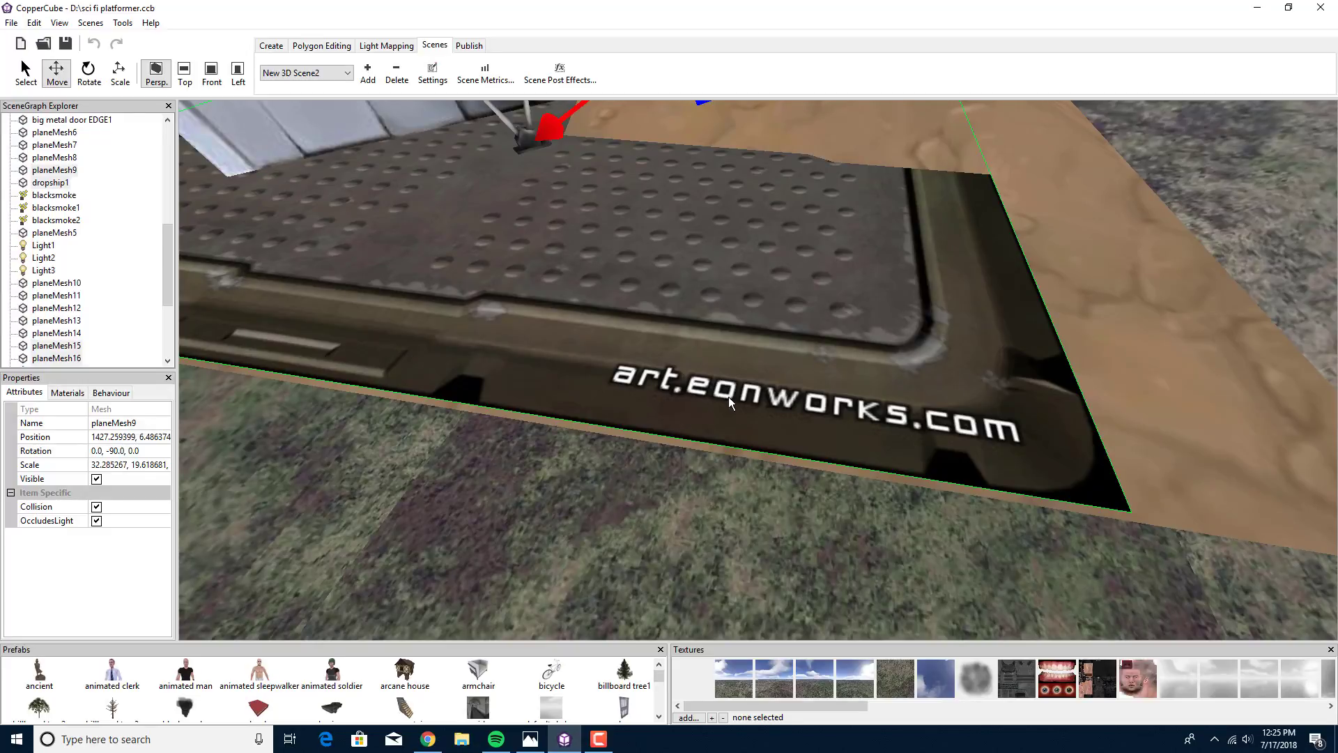
drag(1011, 454, 781, 288)
click(781, 287)
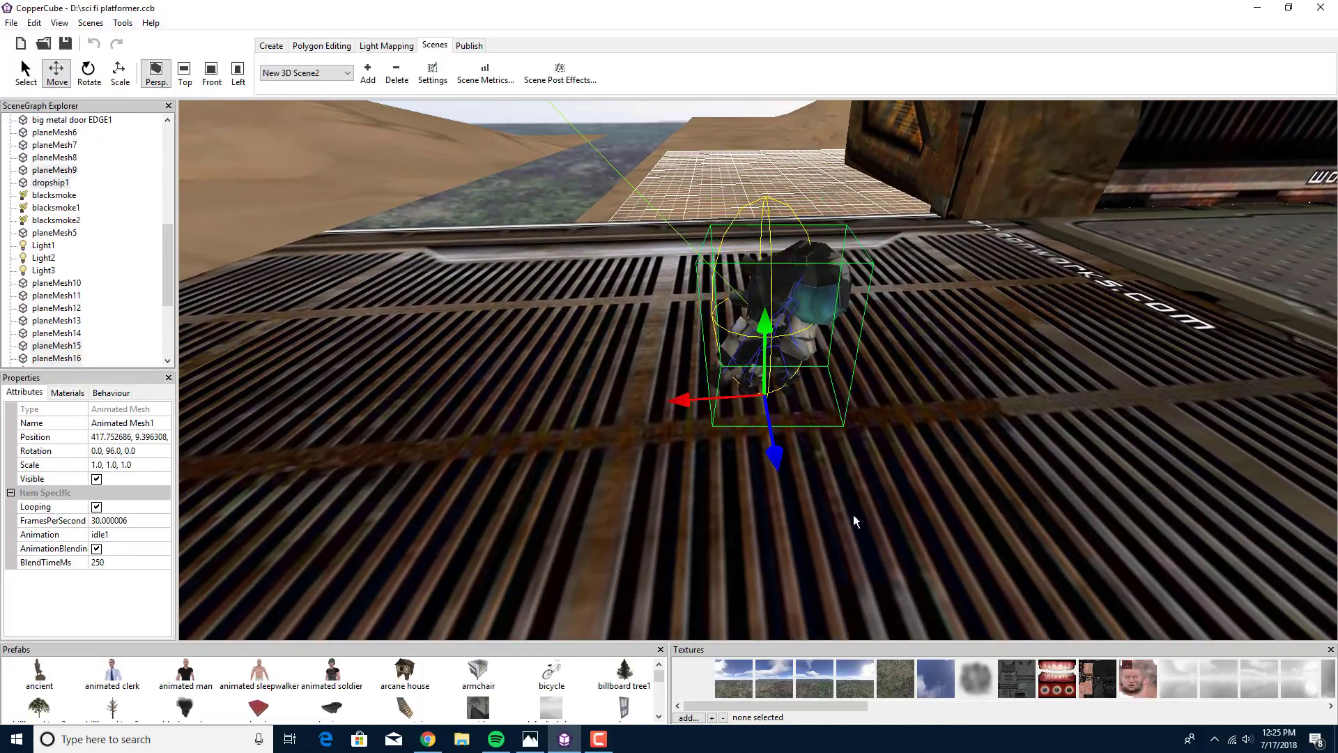
Step: Select the directional light by the wall vent and change its direction to about -0.64, -0.64 in the first two components
scroll(747, 409, down, 3)
drag(747, 410, 695, 411)
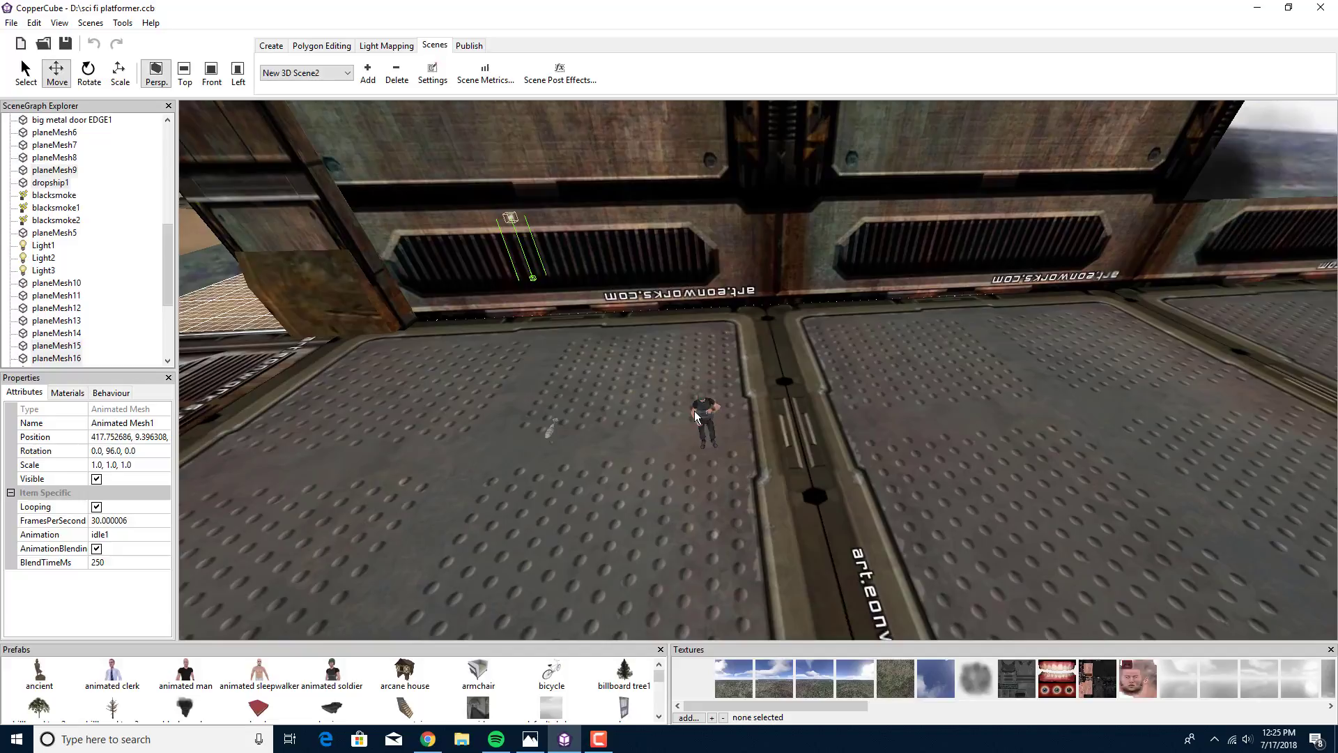
click(533, 278)
drag(426, 281, 432, 340)
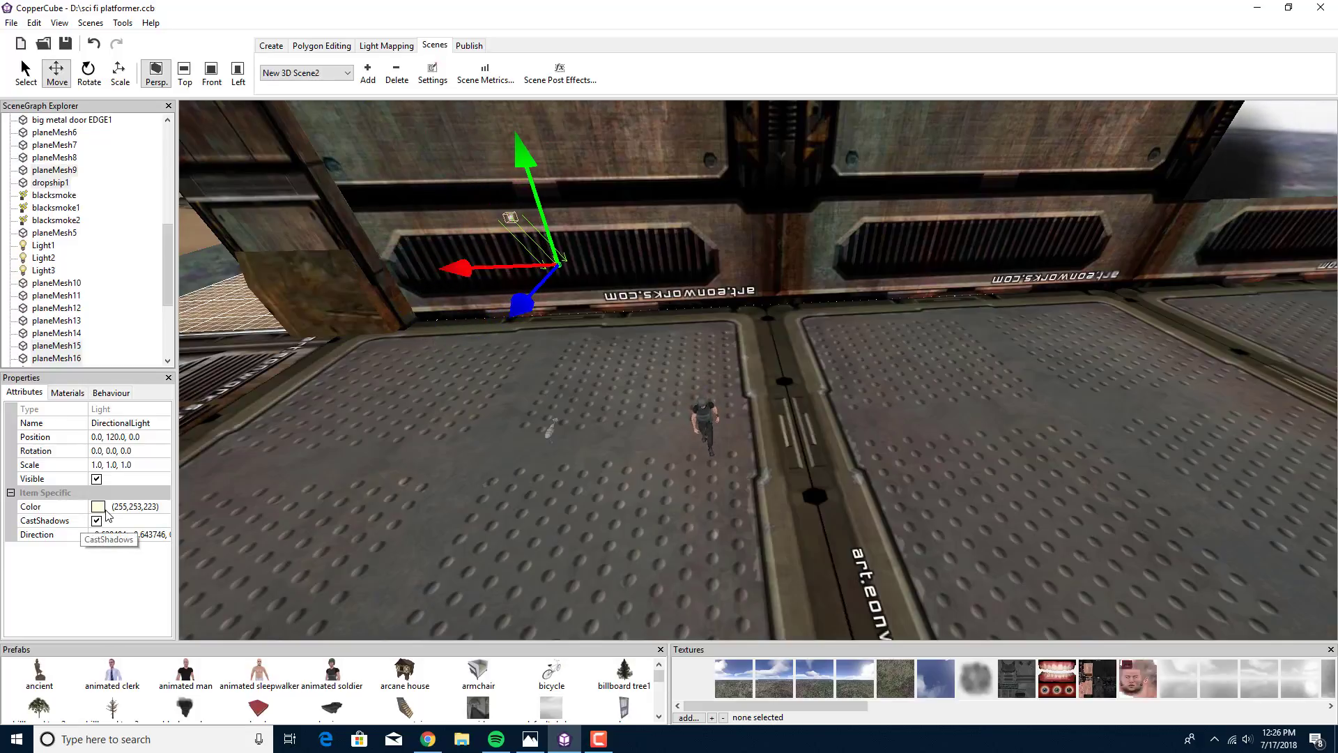
Step: Select the water surface beside the dark platform and set its details to High
middle_drag(743, 422, 355, 419)
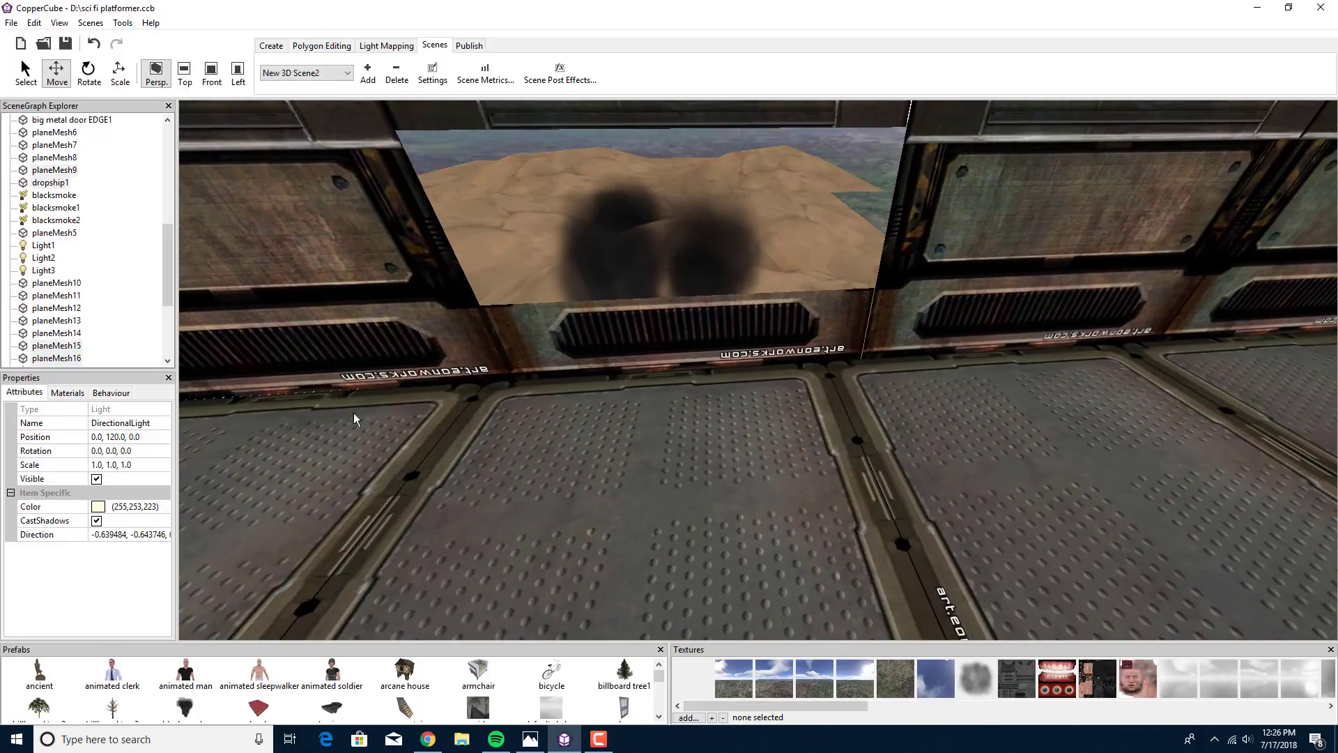
click(692, 279)
middle_drag(691, 279, 792, 418)
click(934, 371)
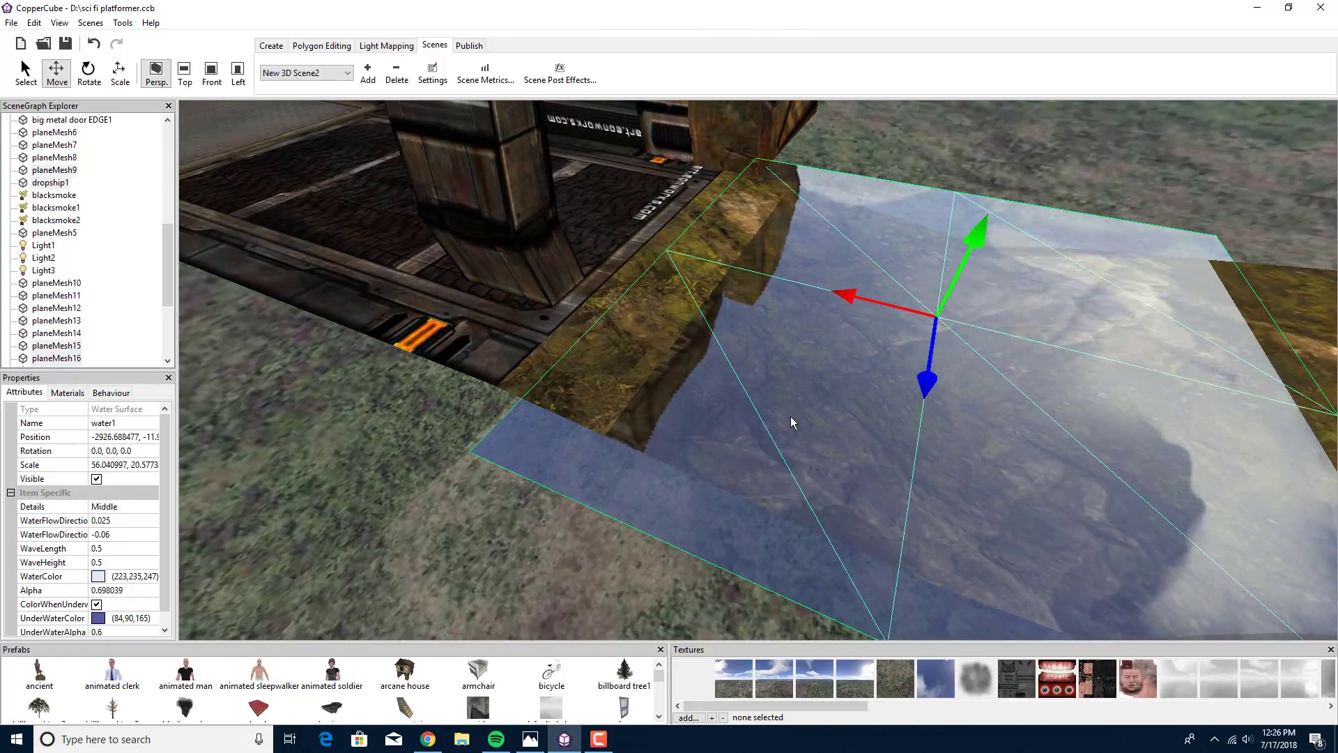
click(154, 508)
click(155, 507)
click(122, 531)
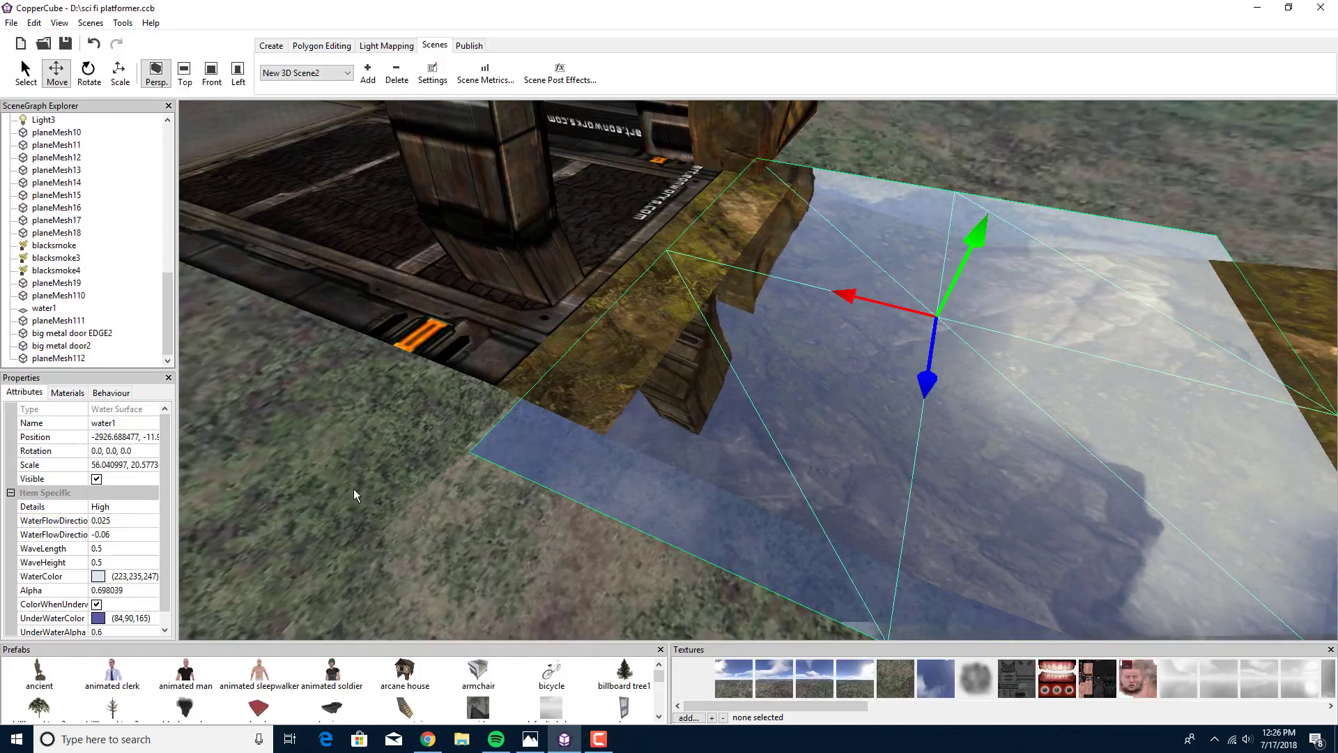
Step: Select the mossy ground mesh under the water, try Dynamic lighting on it and return it to Static (Lightmaps)
scroll(738, 442, up, 3)
scroll(835, 379, down, 2)
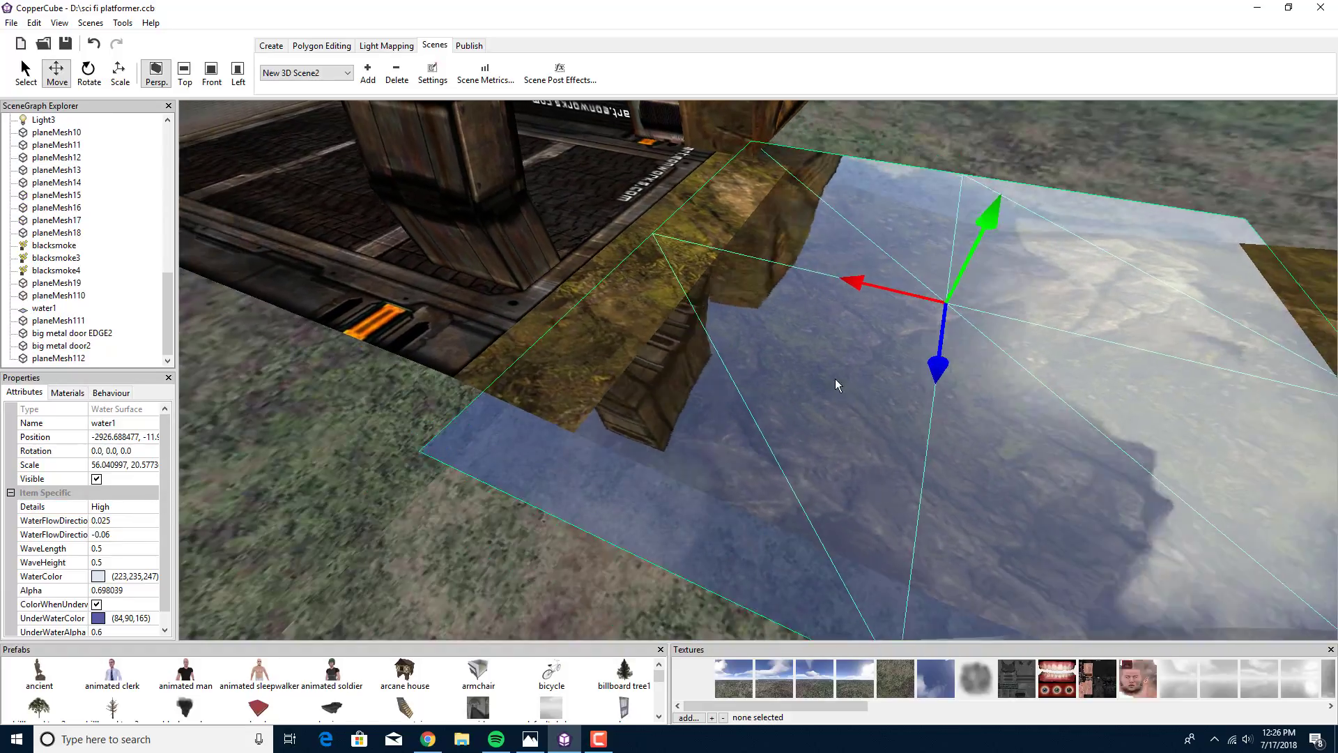
drag(835, 378, 561, 251)
drag(721, 255, 527, 339)
scroll(1000, 354, down, 1)
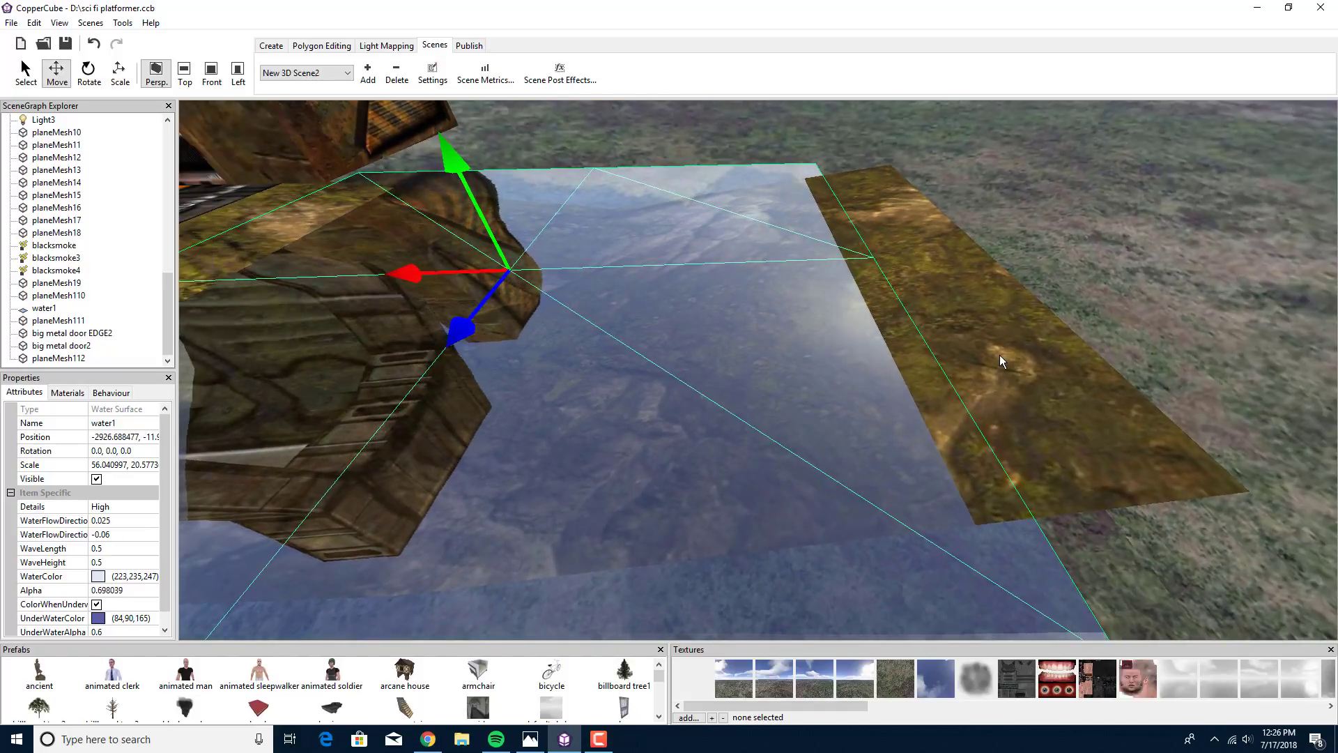
click(999, 354)
click(67, 392)
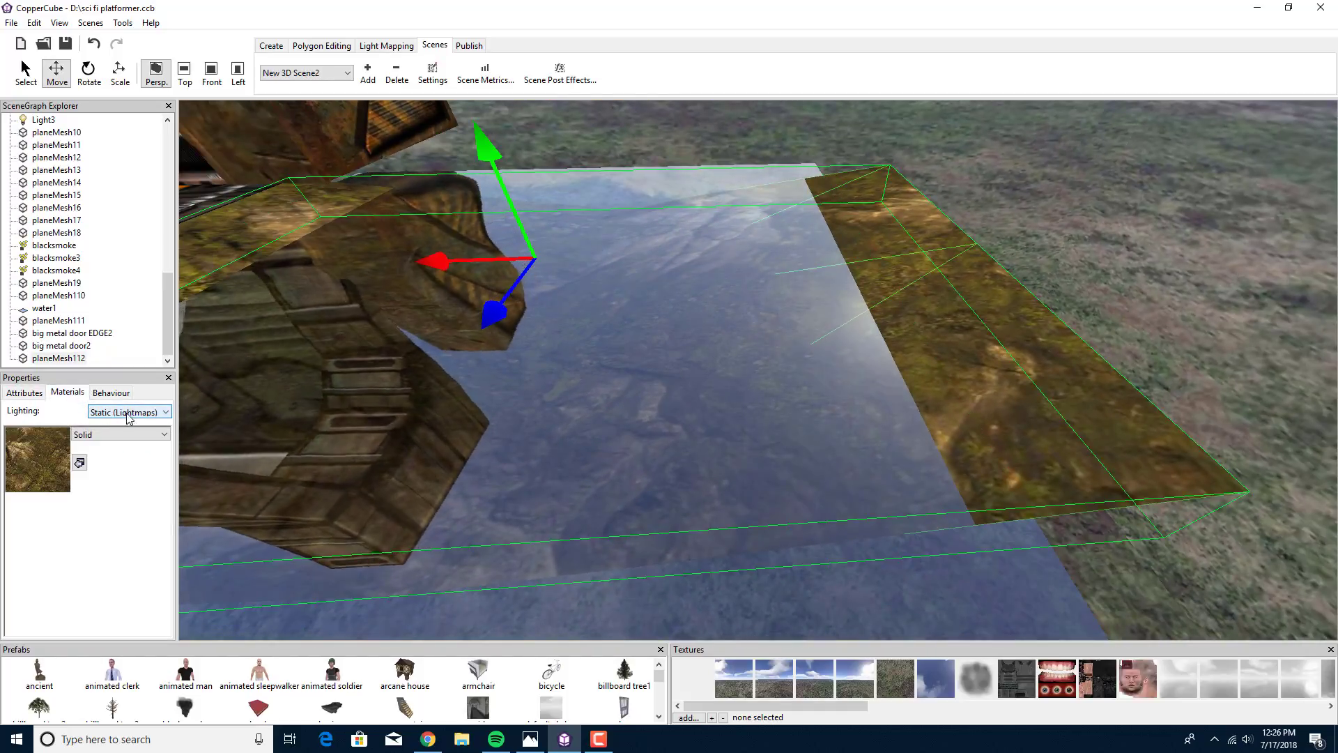
click(127, 417)
click(122, 445)
click(140, 417)
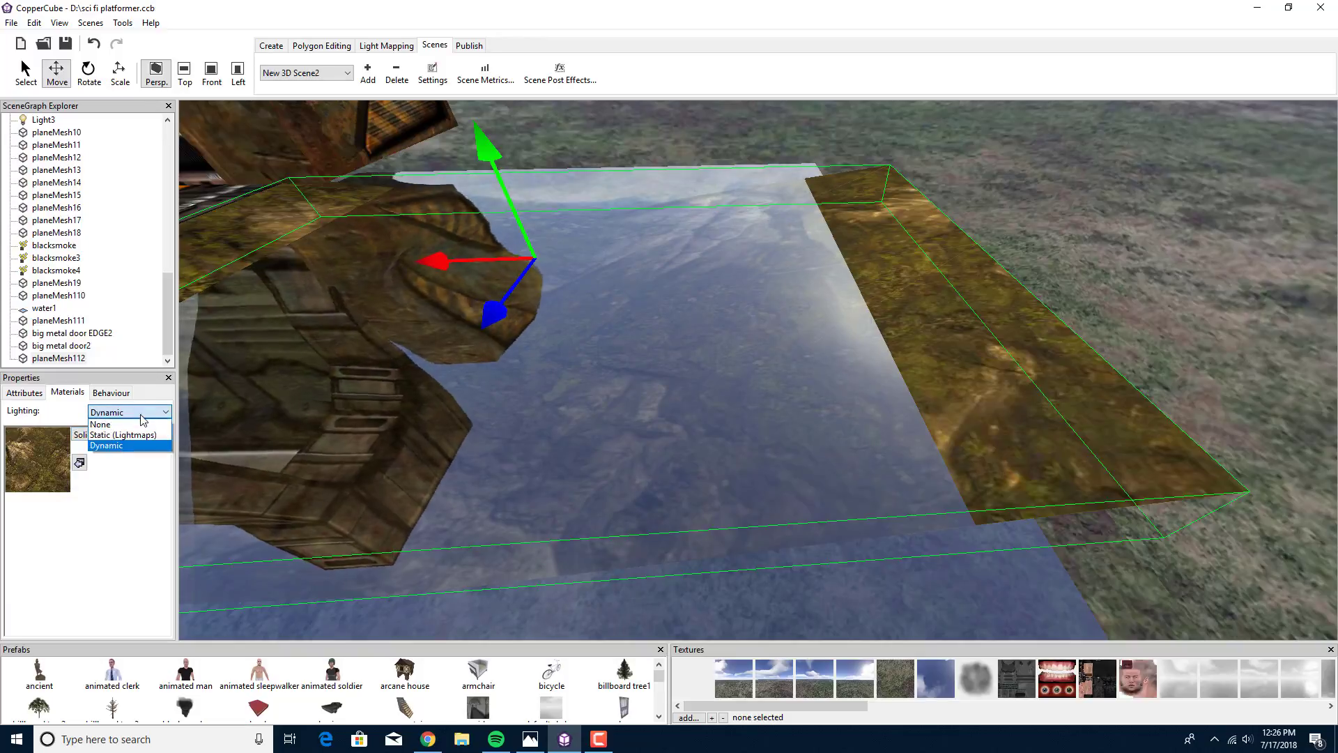
click(123, 435)
Step: Review the ground material's advanced settings and its list of material types, keeping it Solid
click(123, 434)
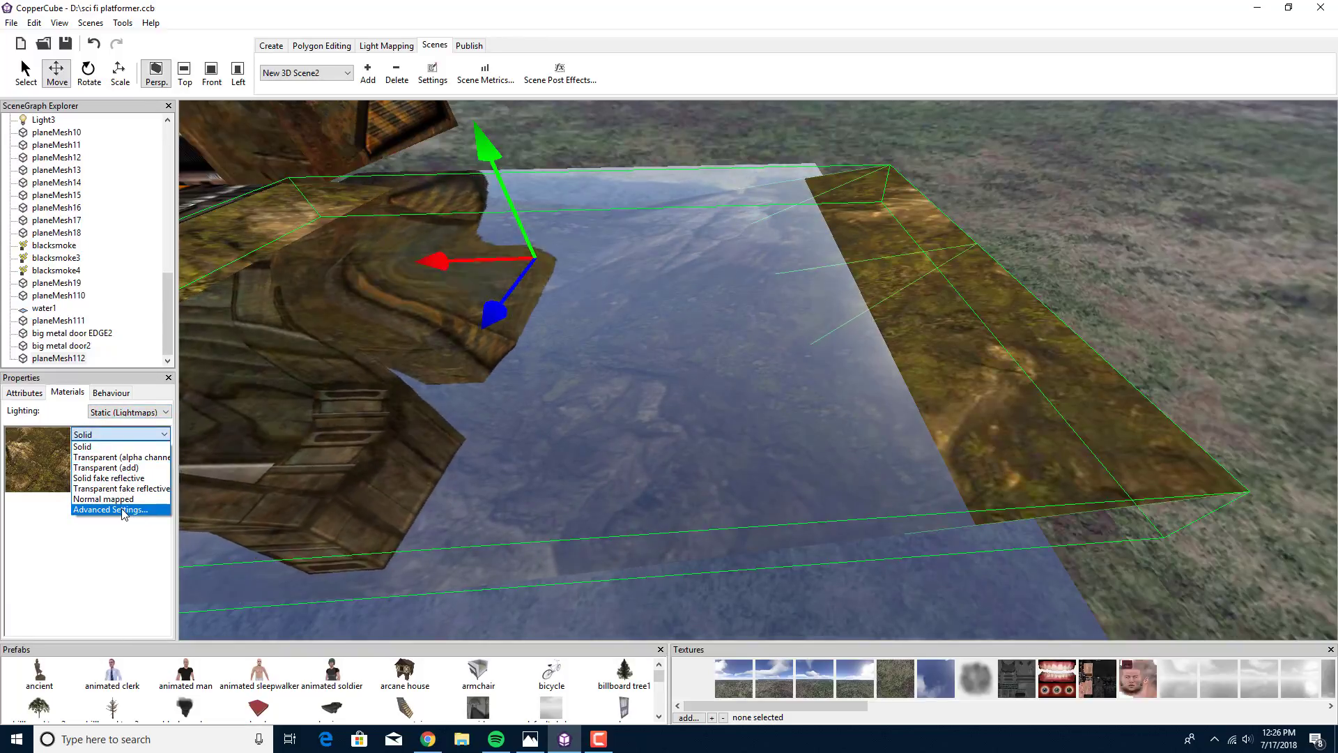
click(122, 510)
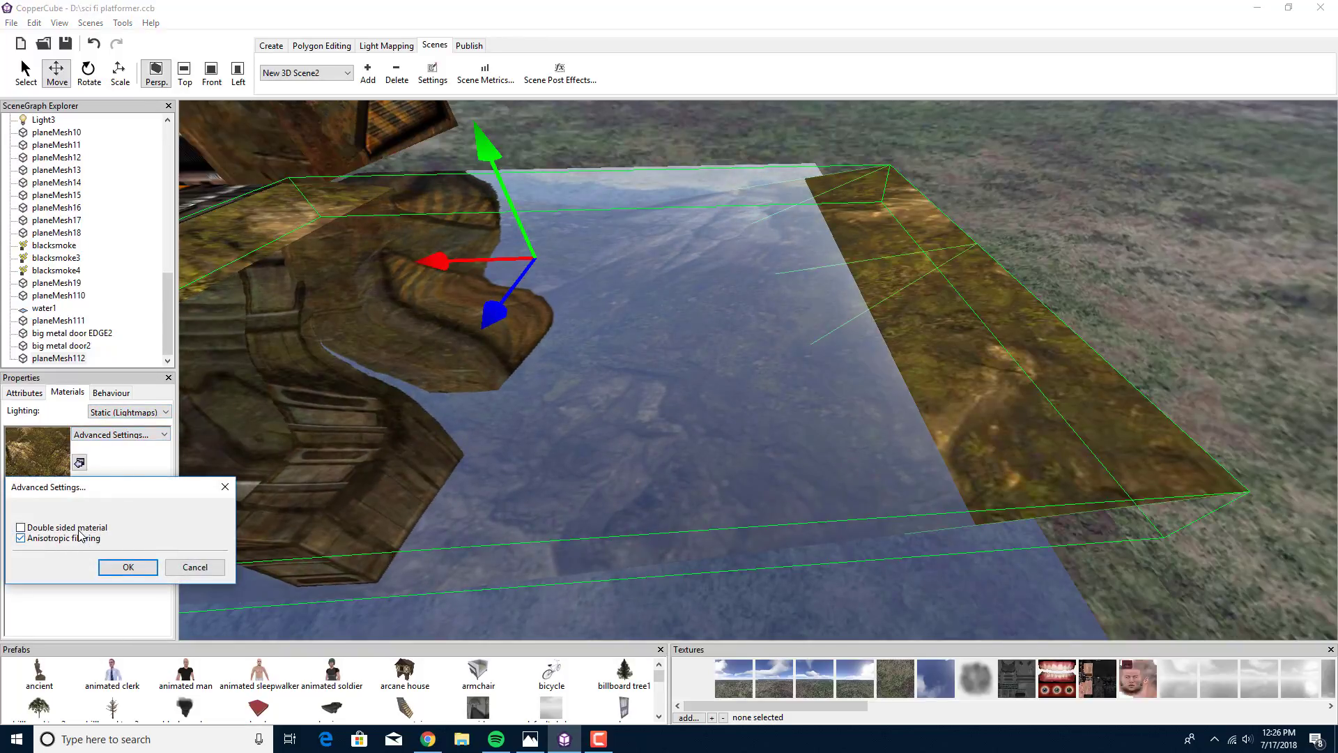
click(119, 566)
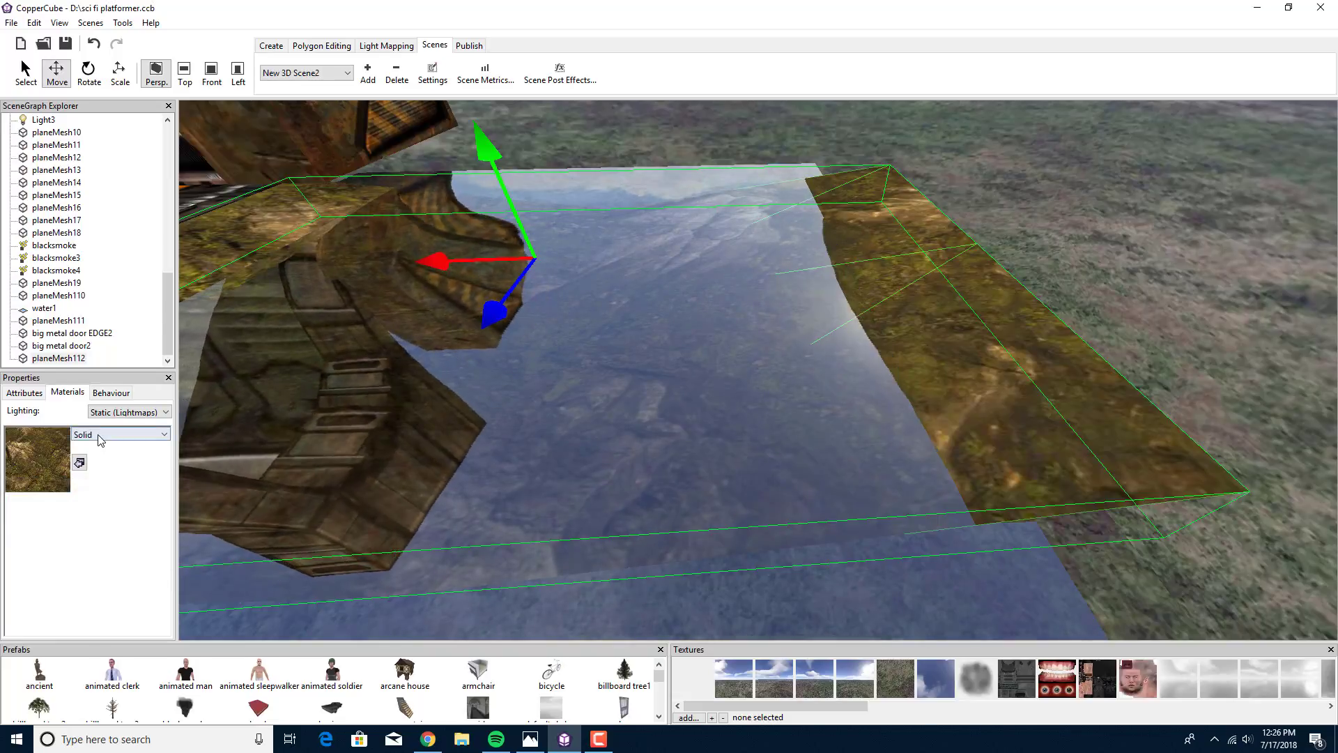
click(120, 434)
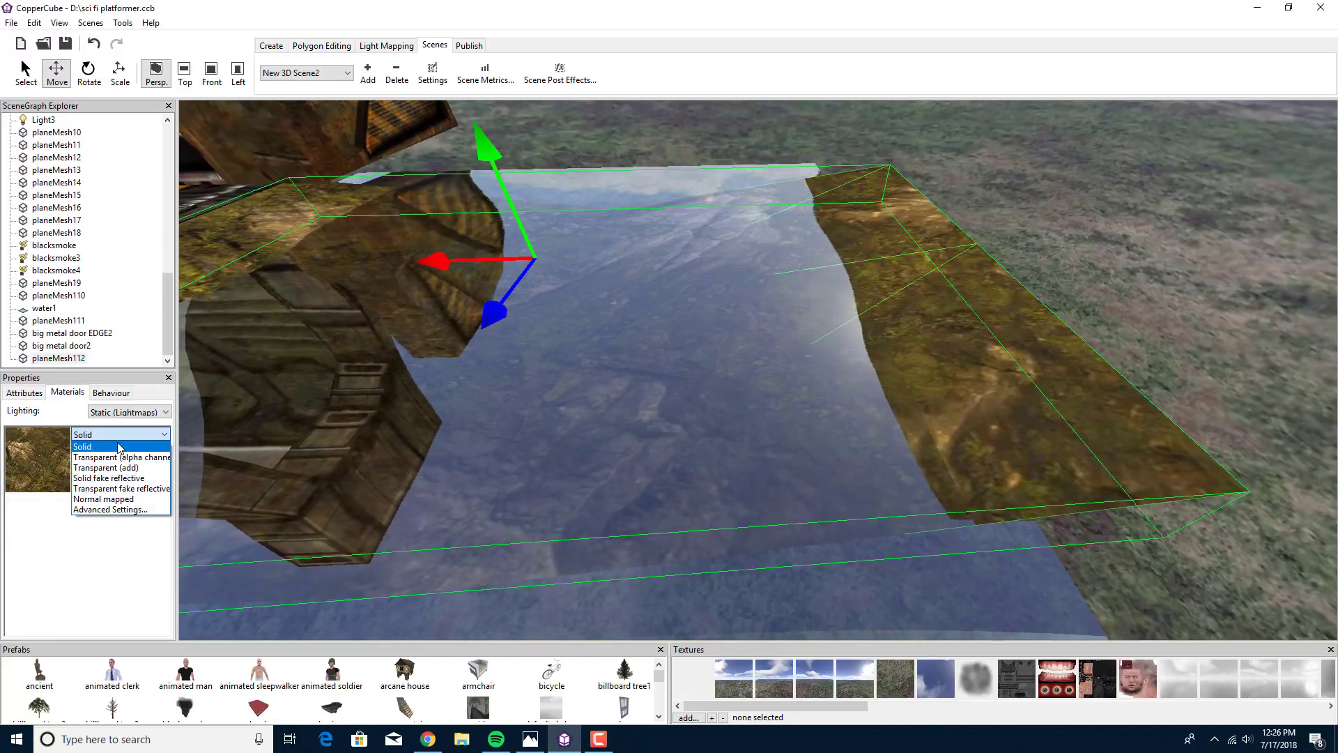
click(106, 534)
Step: Review the General, WebGL and Windows .exe publishing settings and close them
scroll(490, 371, down, 3)
middle_drag(491, 370, 906, 334)
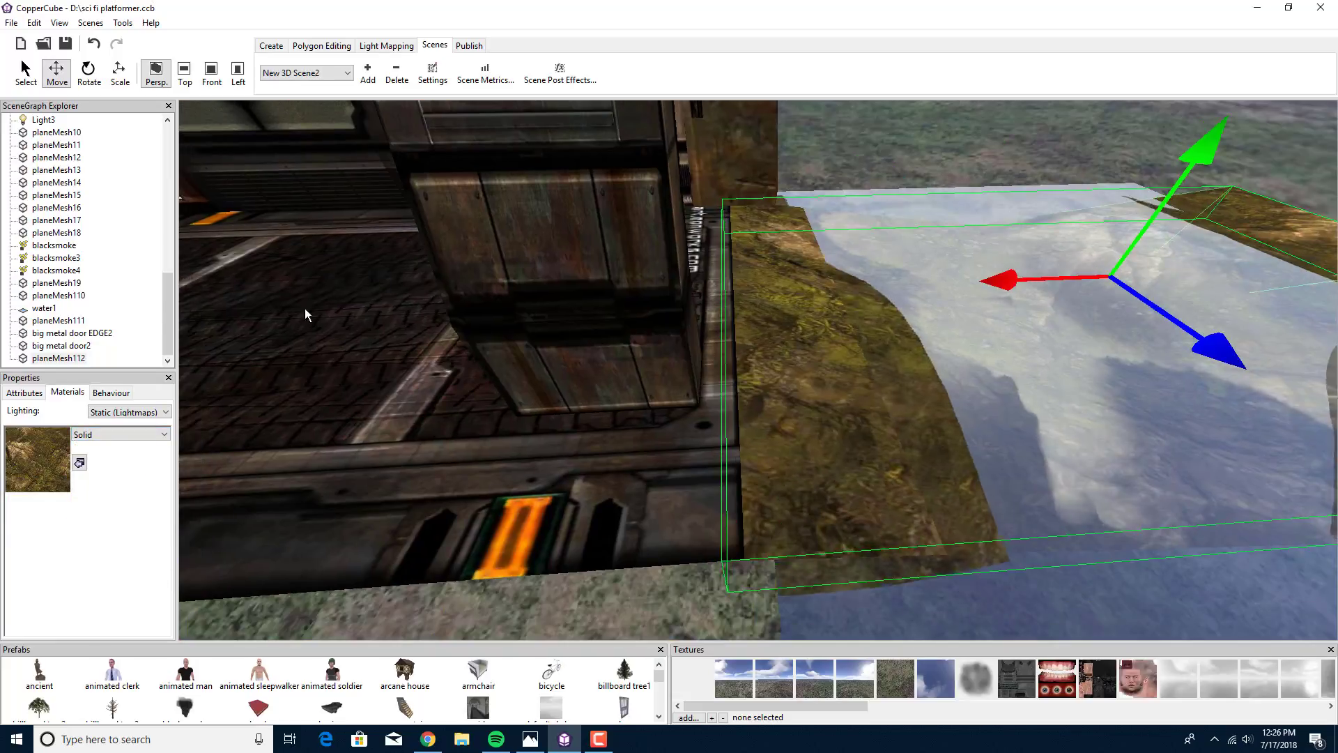
middle_drag(303, 309, 662, 308)
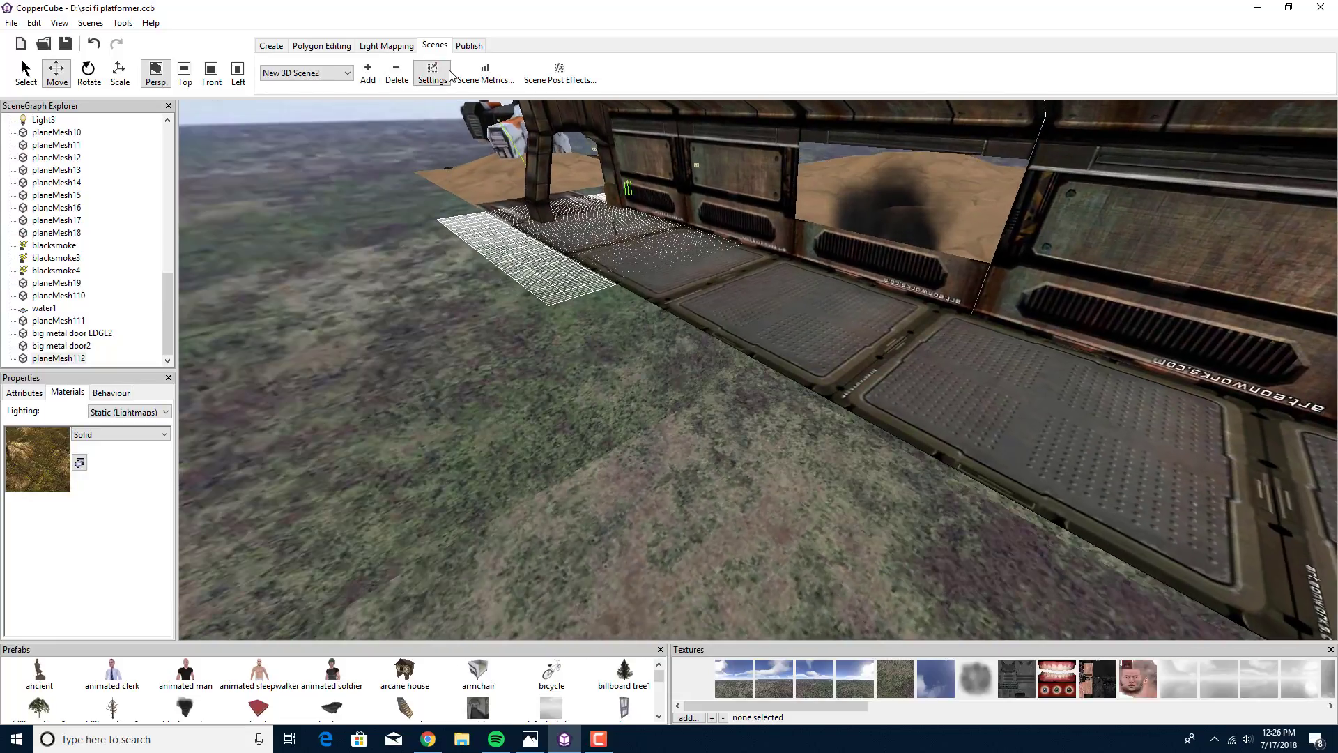
click(474, 44)
click(391, 72)
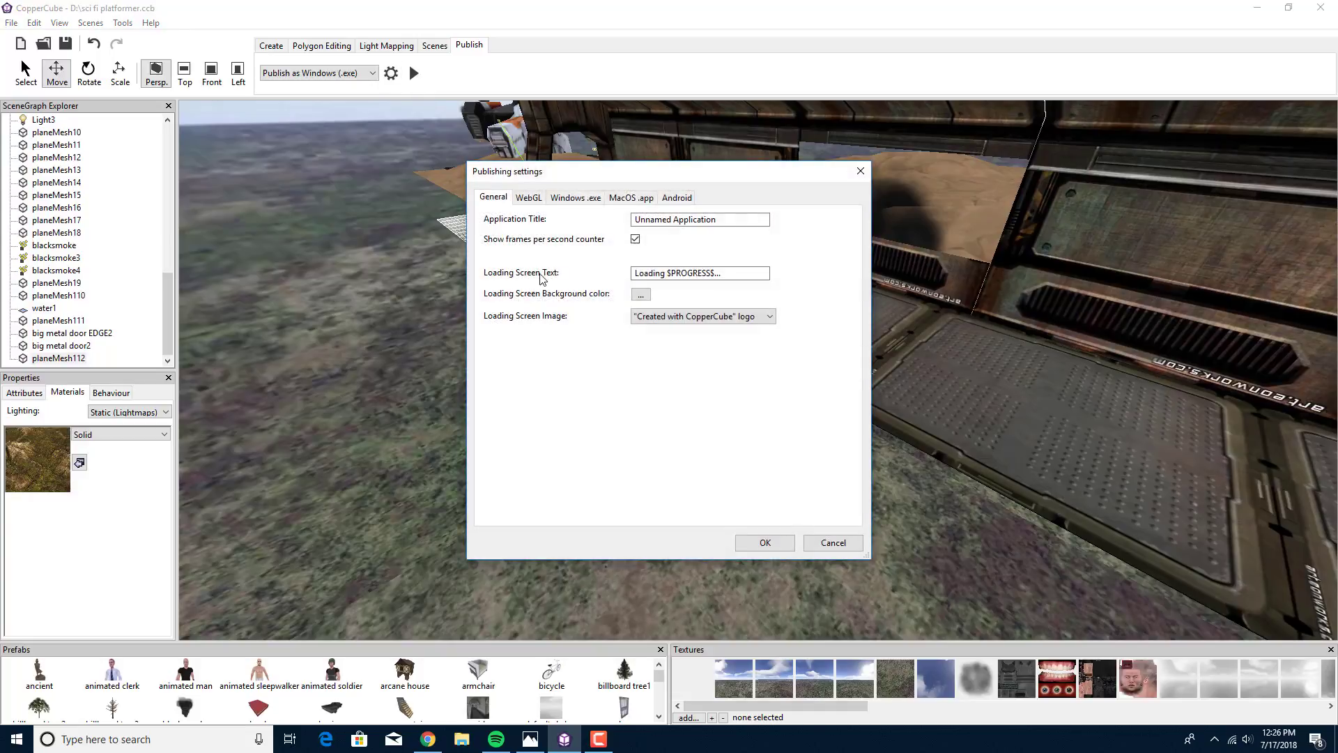
click(531, 201)
click(577, 201)
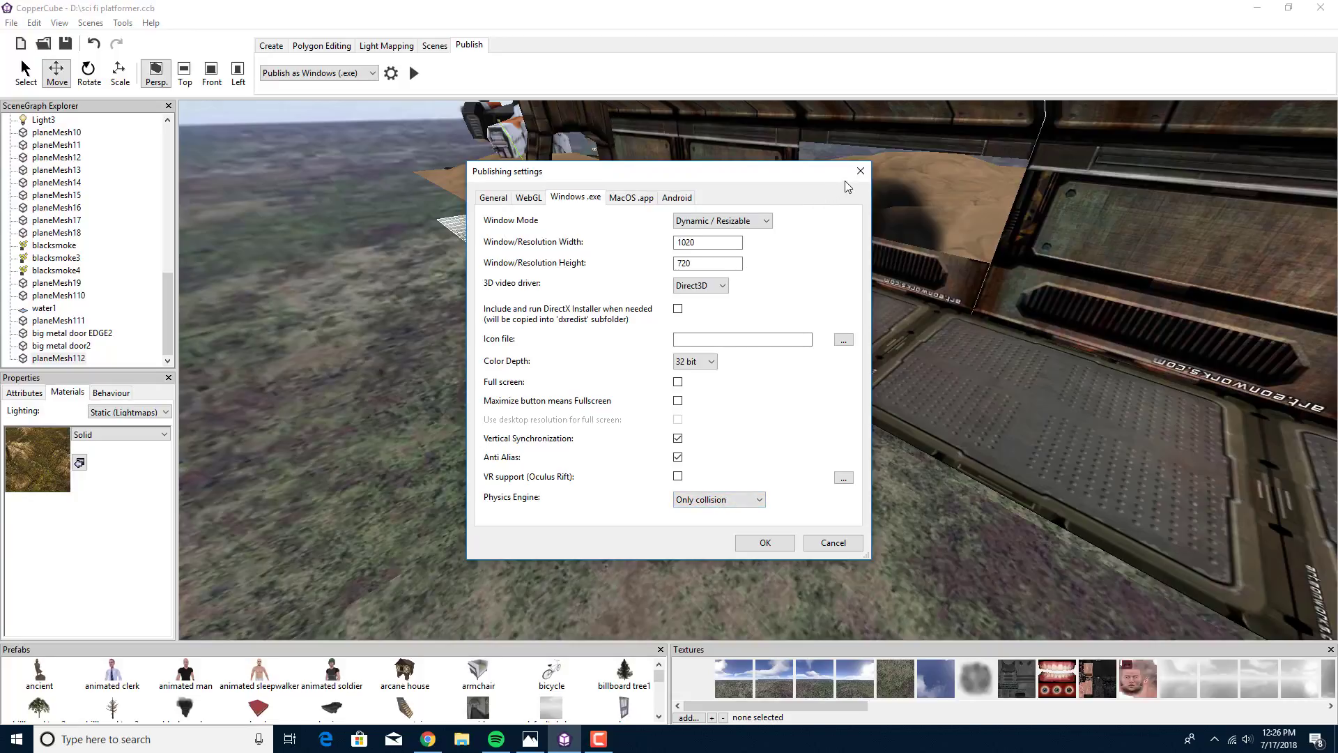
click(860, 172)
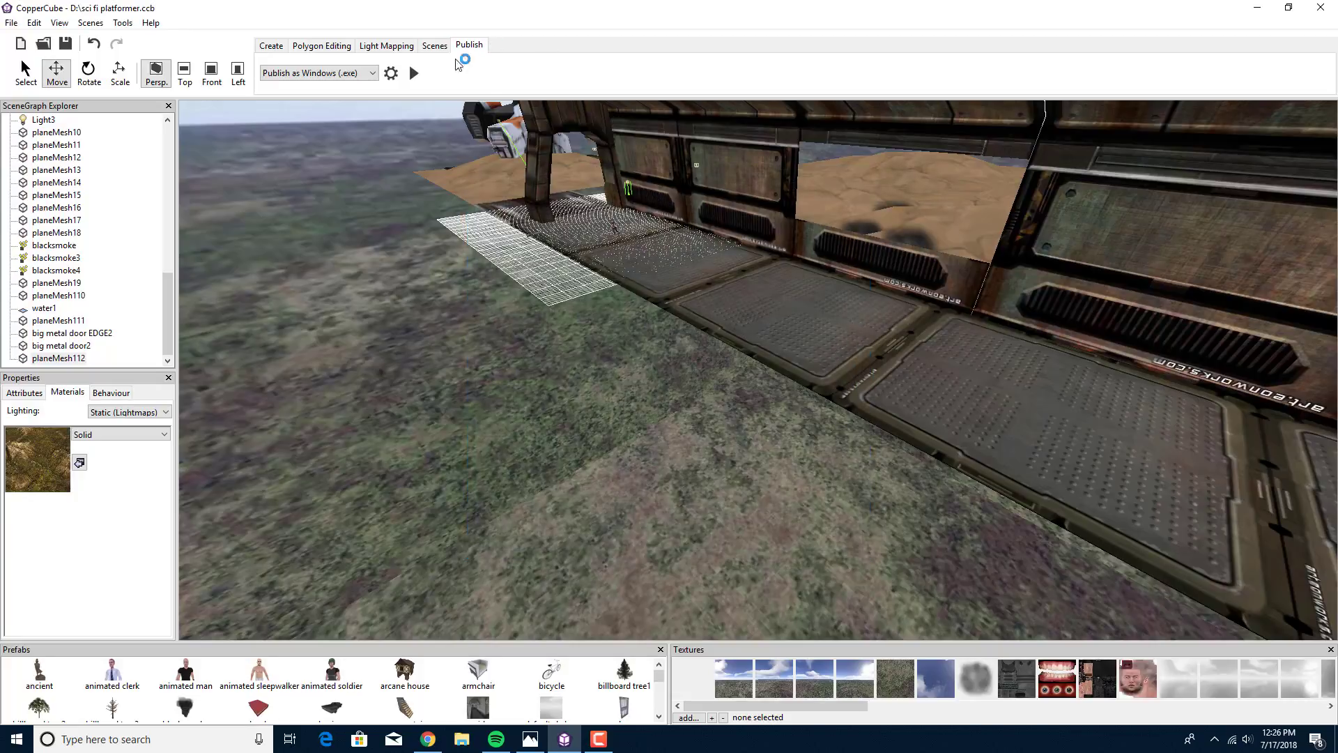
Step: Test-run the project as a Windows (.exe) application
click(415, 72)
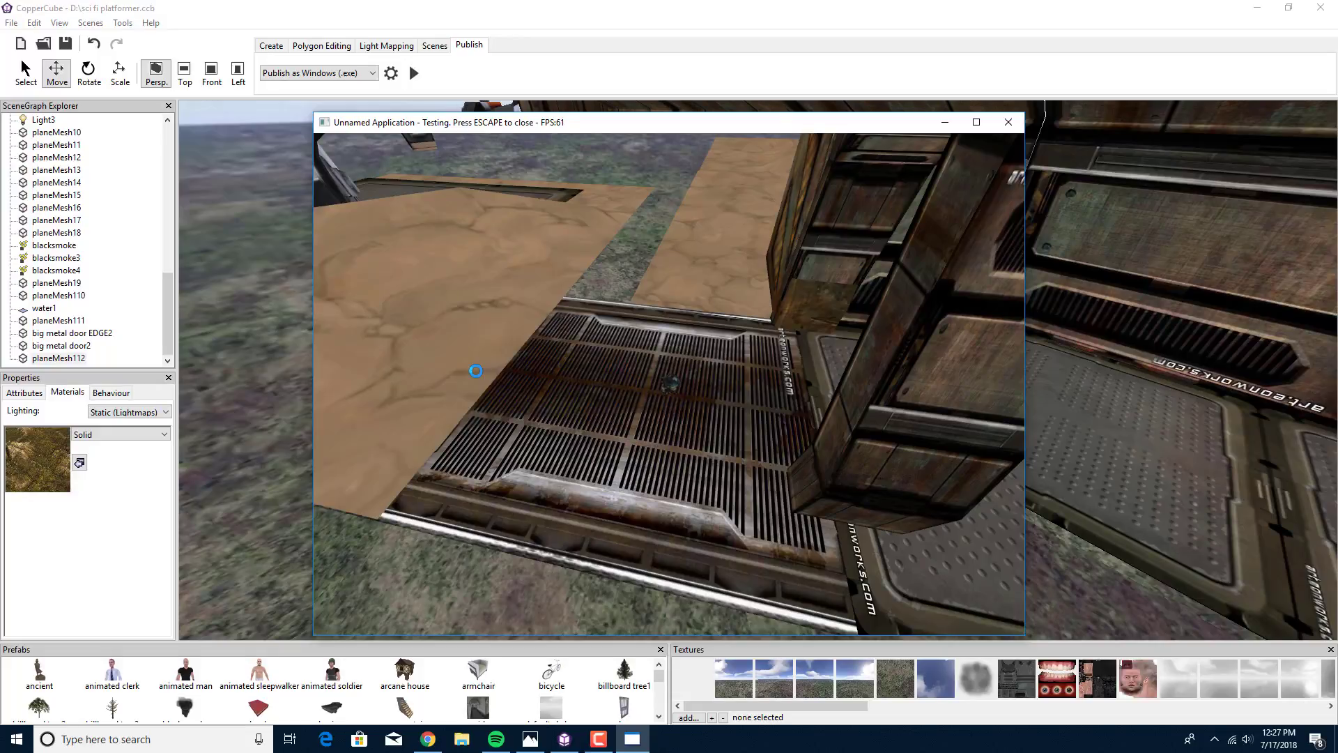
Step: Try moving the character sideways on the slatted metal platform and maximize the test window
key(Left)
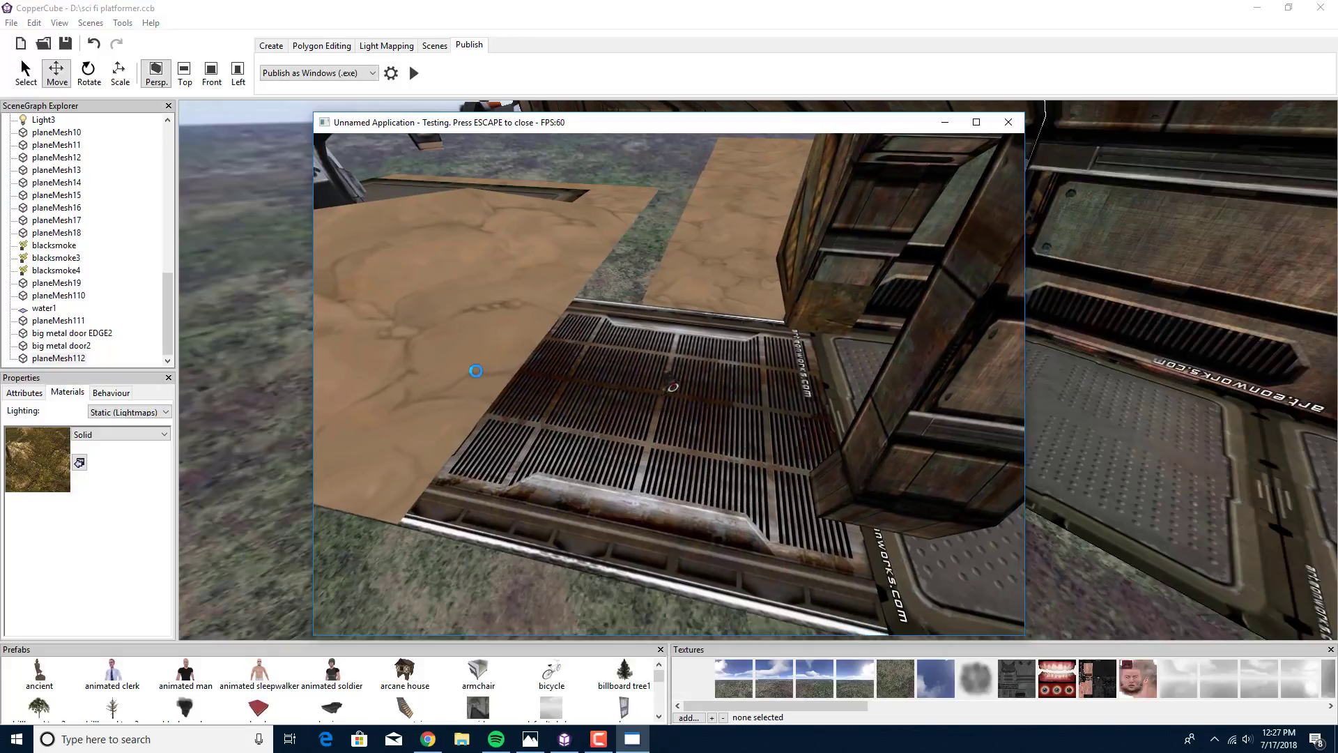
key(Left)
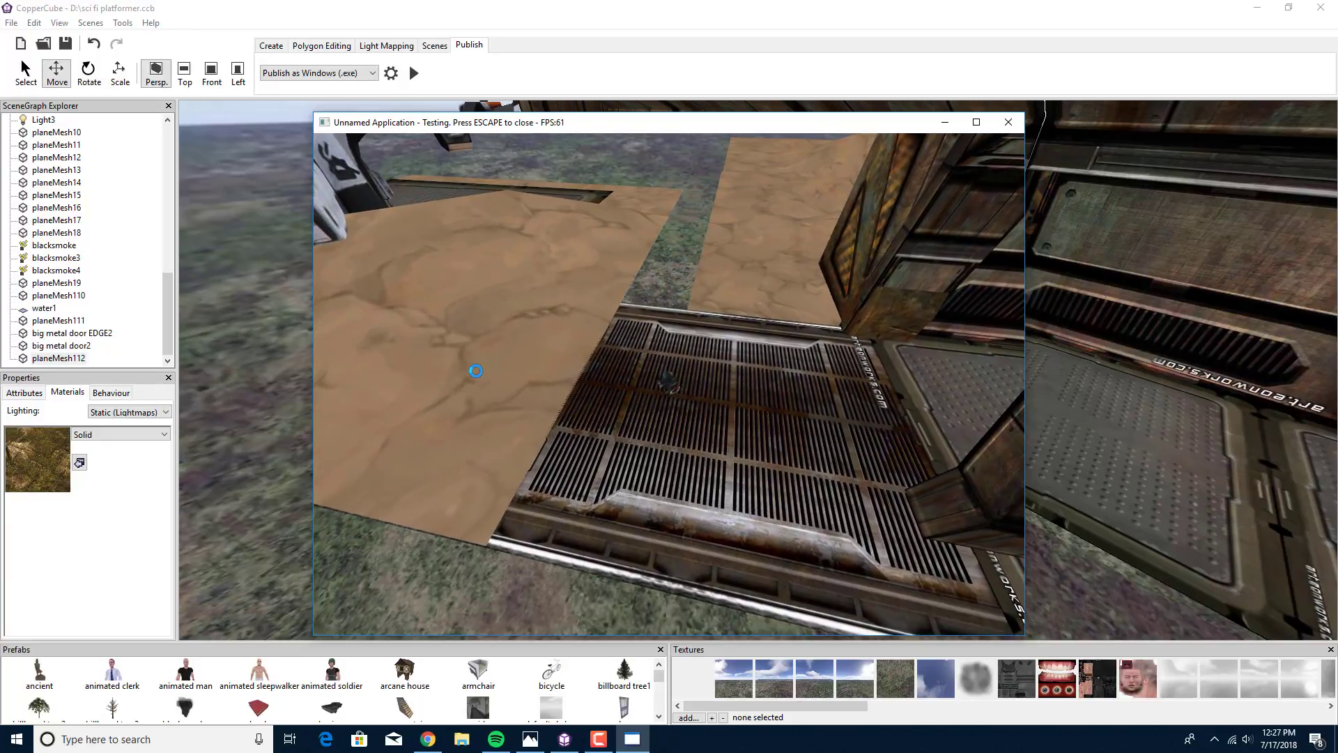
key(Left)
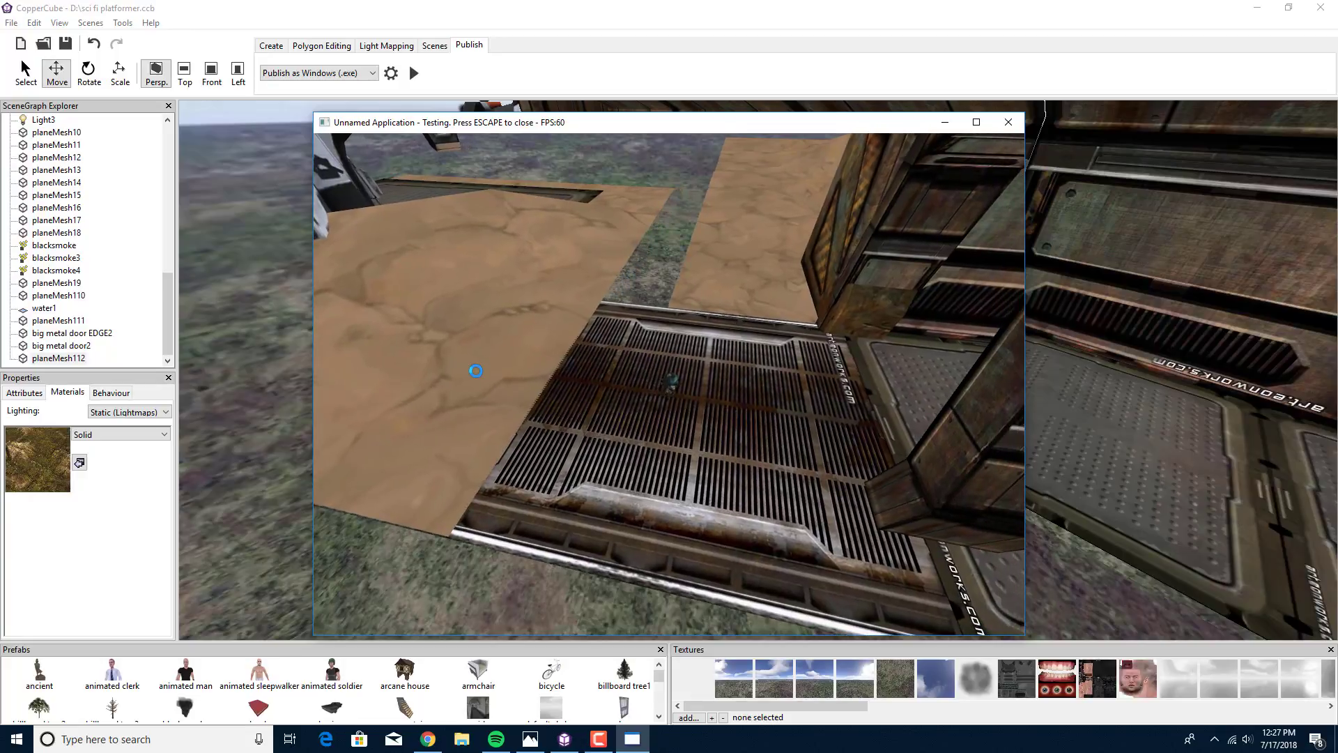
key(Right)
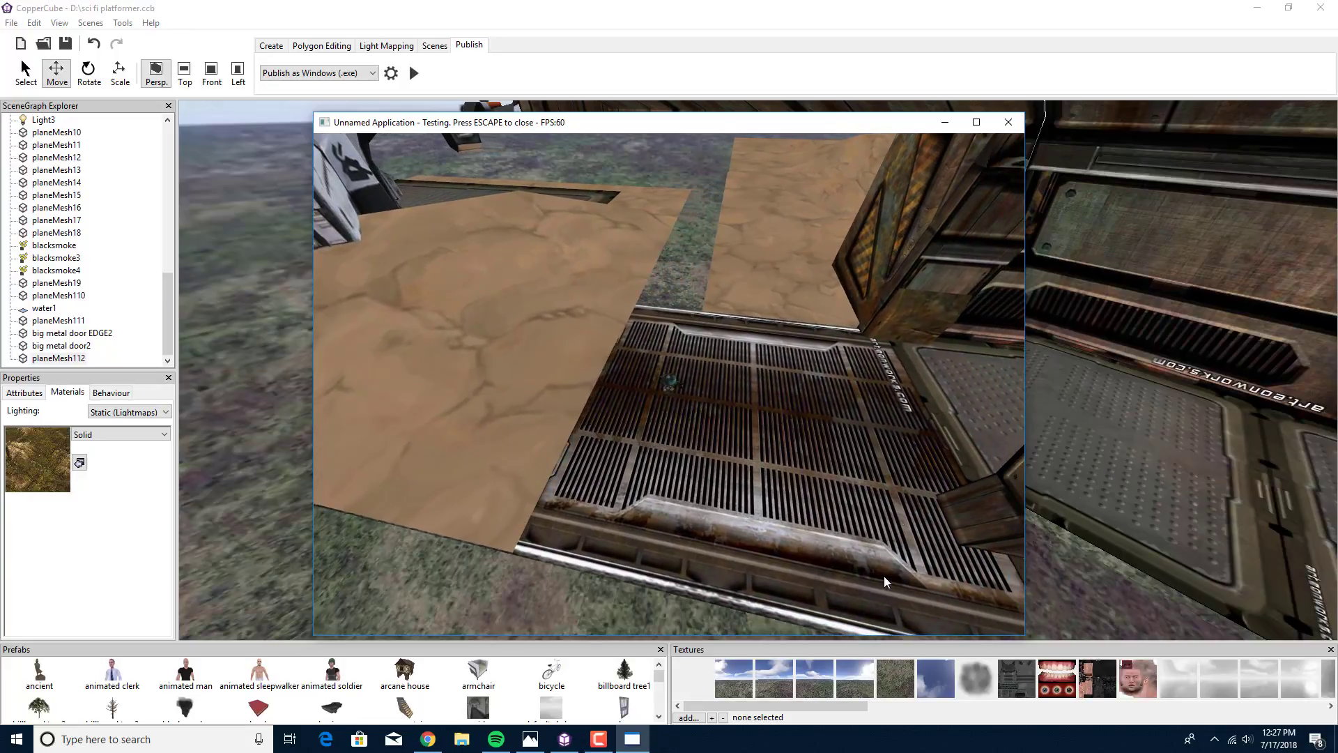
click(977, 129)
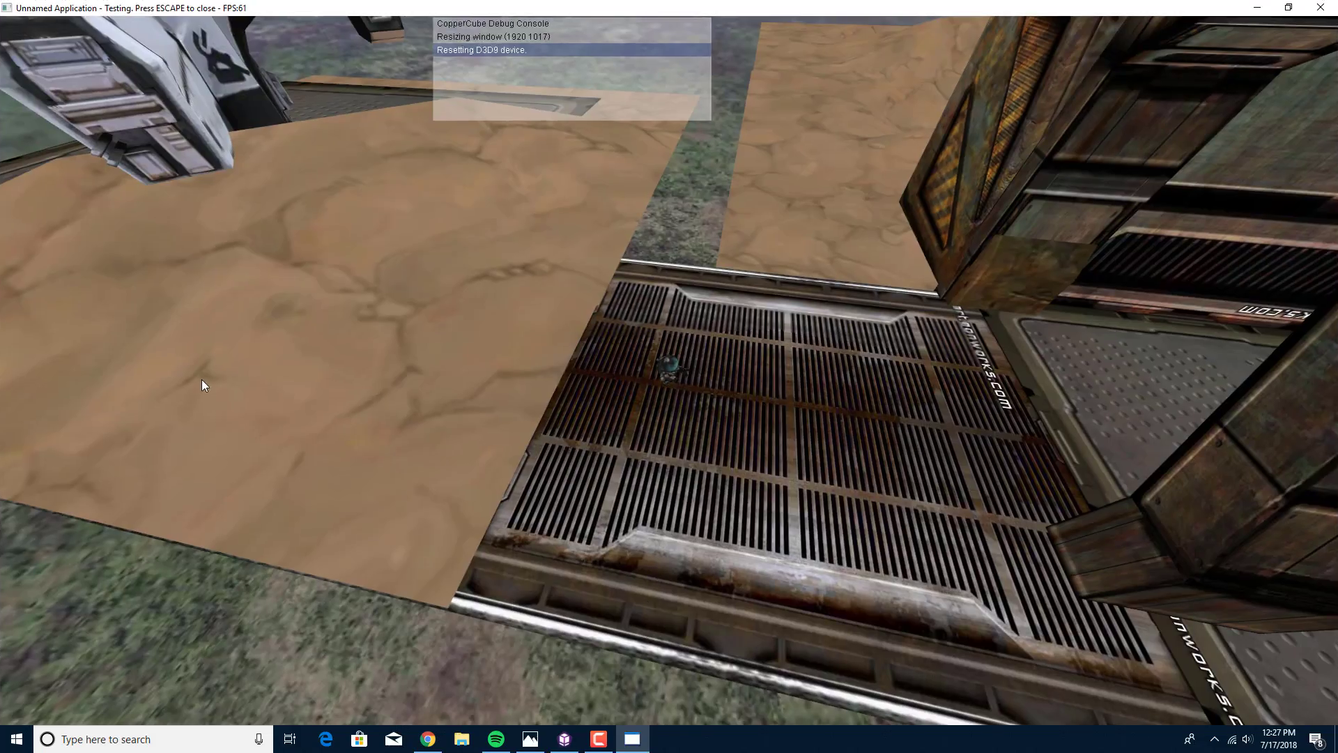
Step: Test the character's changes of direction on the slatted platform in the enlarged view
key(Right)
key(Left)
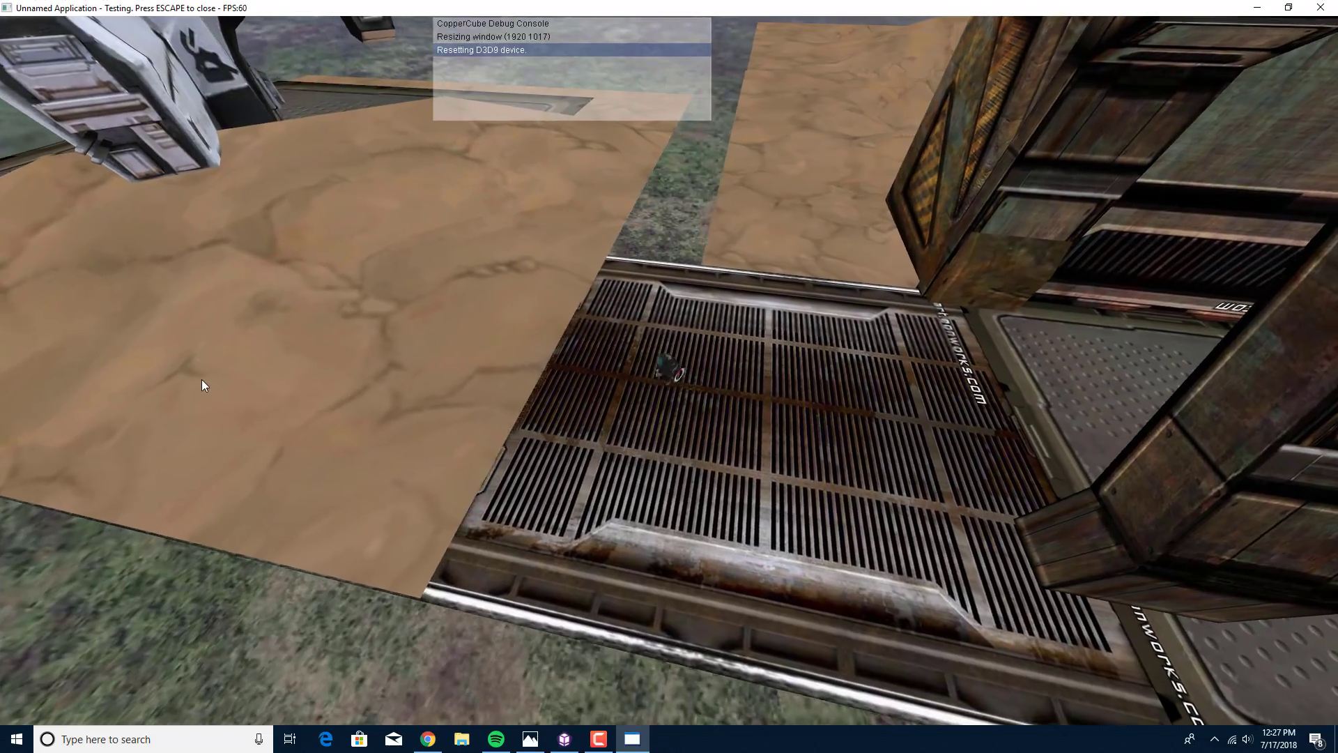
key(Right)
key(Left)
key(Right)
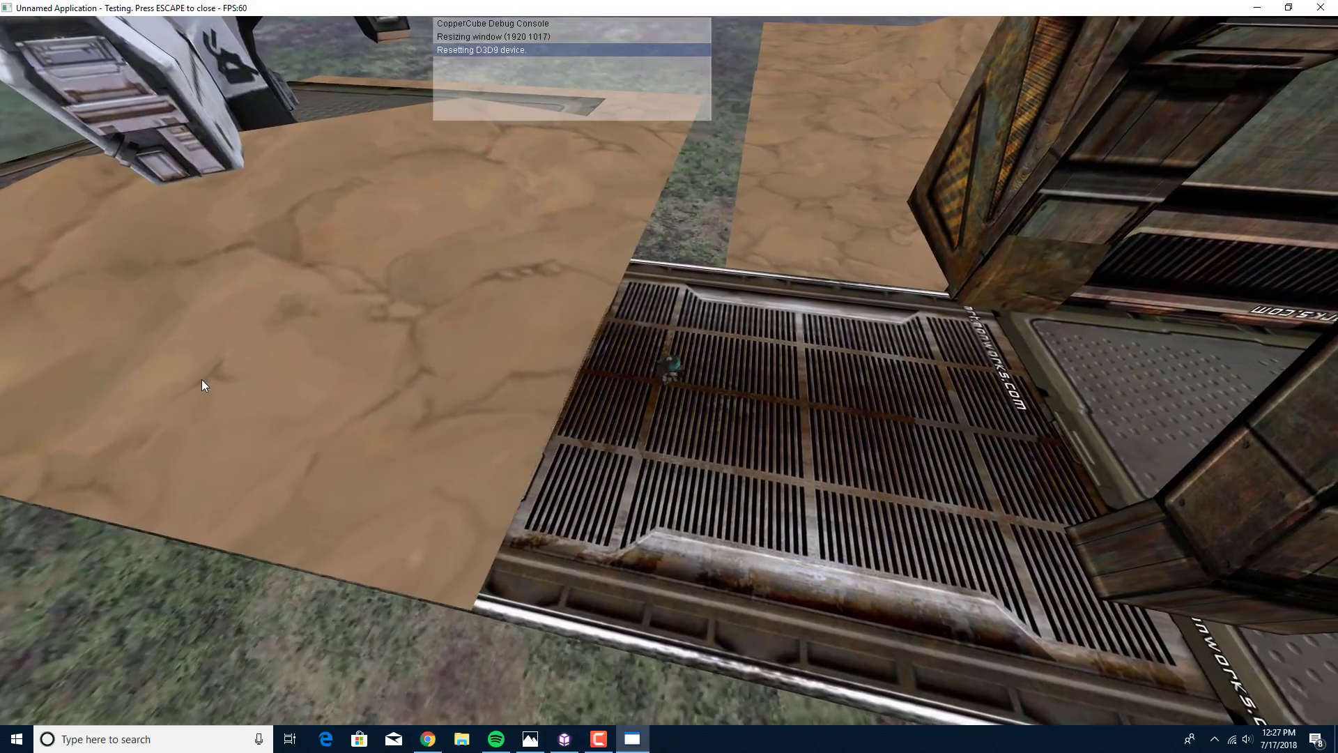
key(Left)
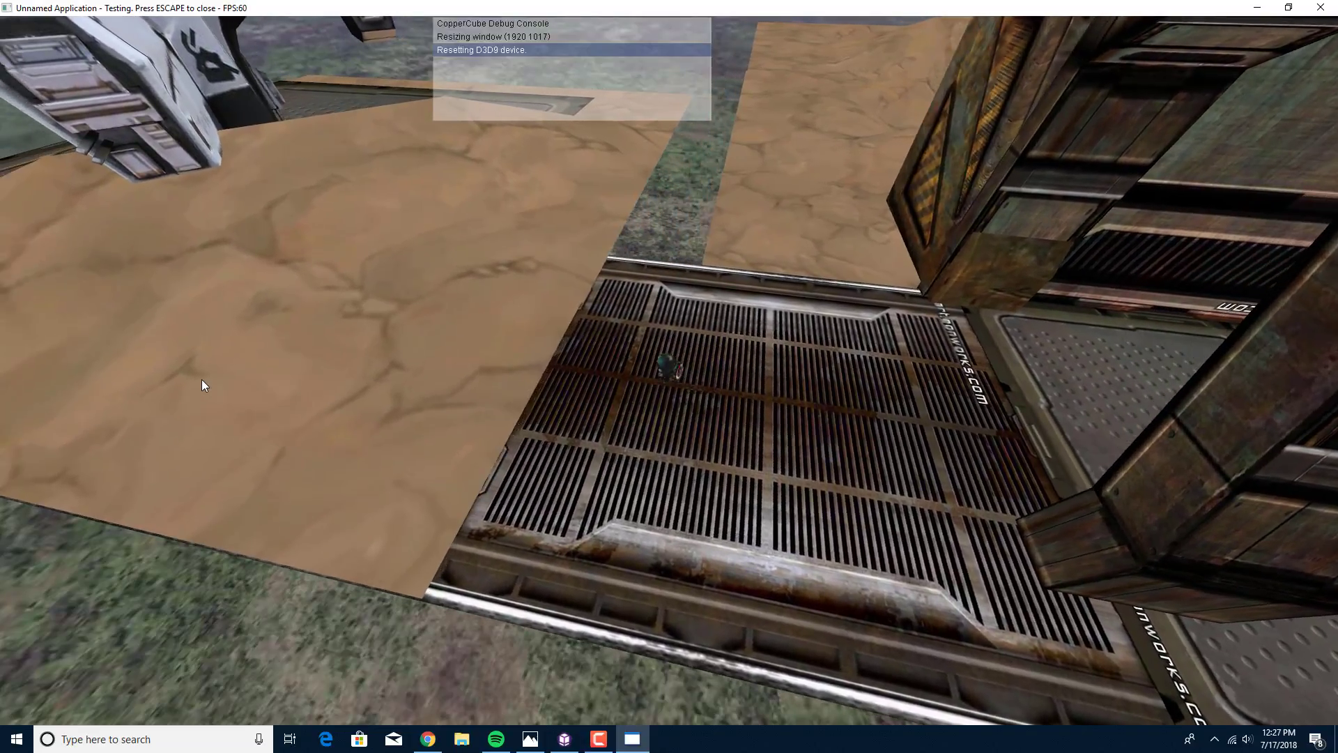
Step: Run the character off the slatted platform and across the sandy ground beneath the white spacecraft
key(Left)
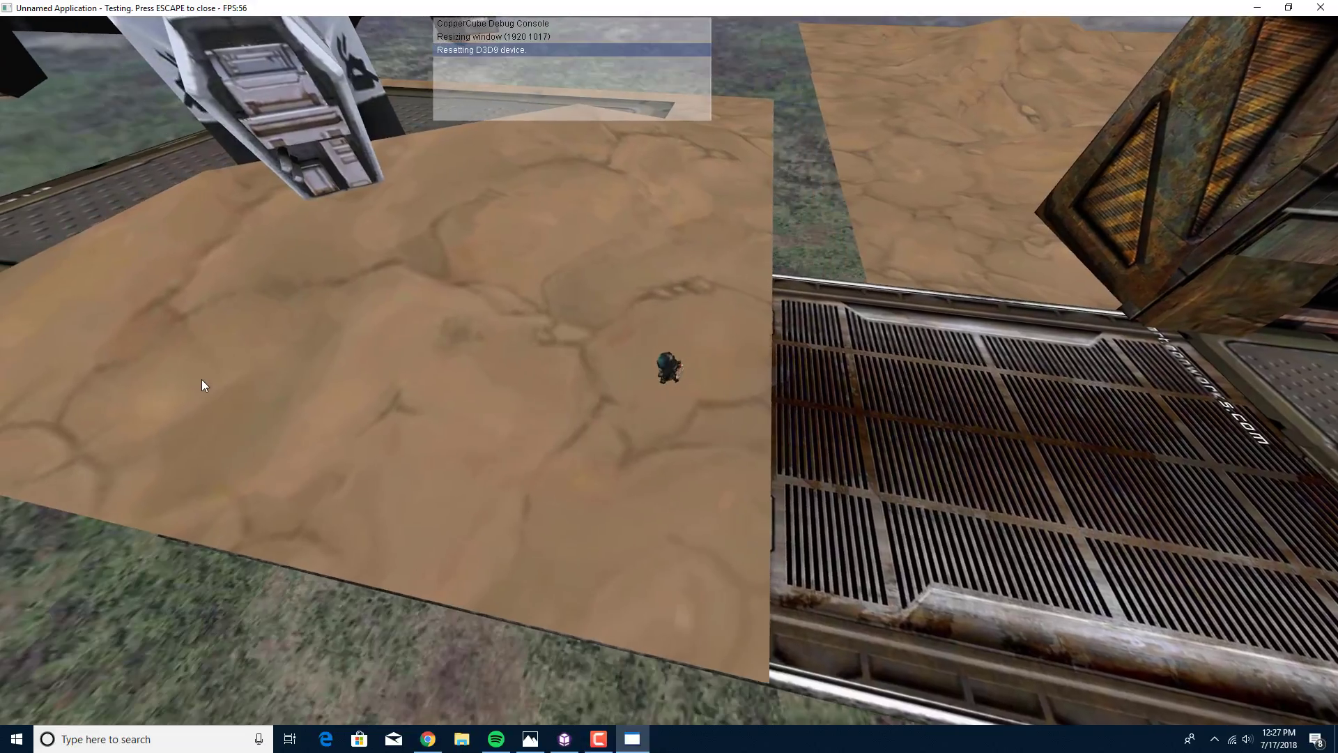
key(Left)
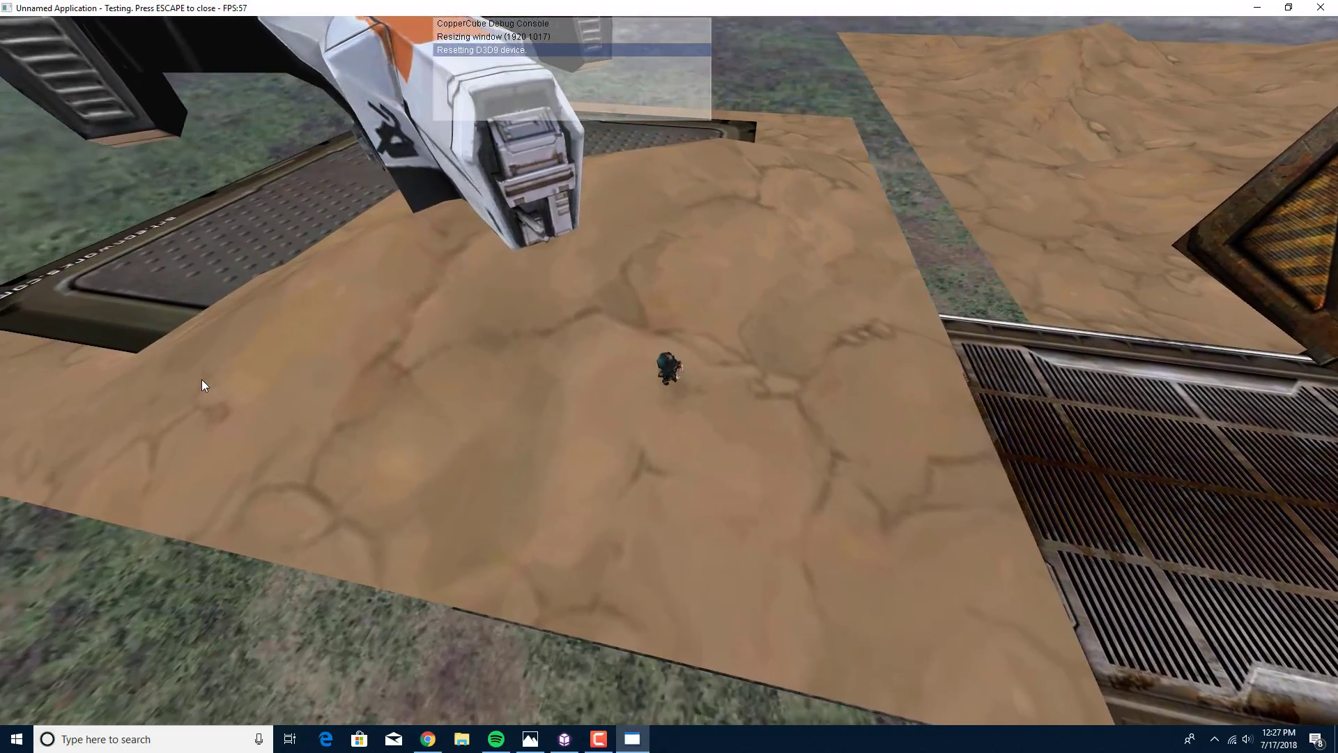
key(Left)
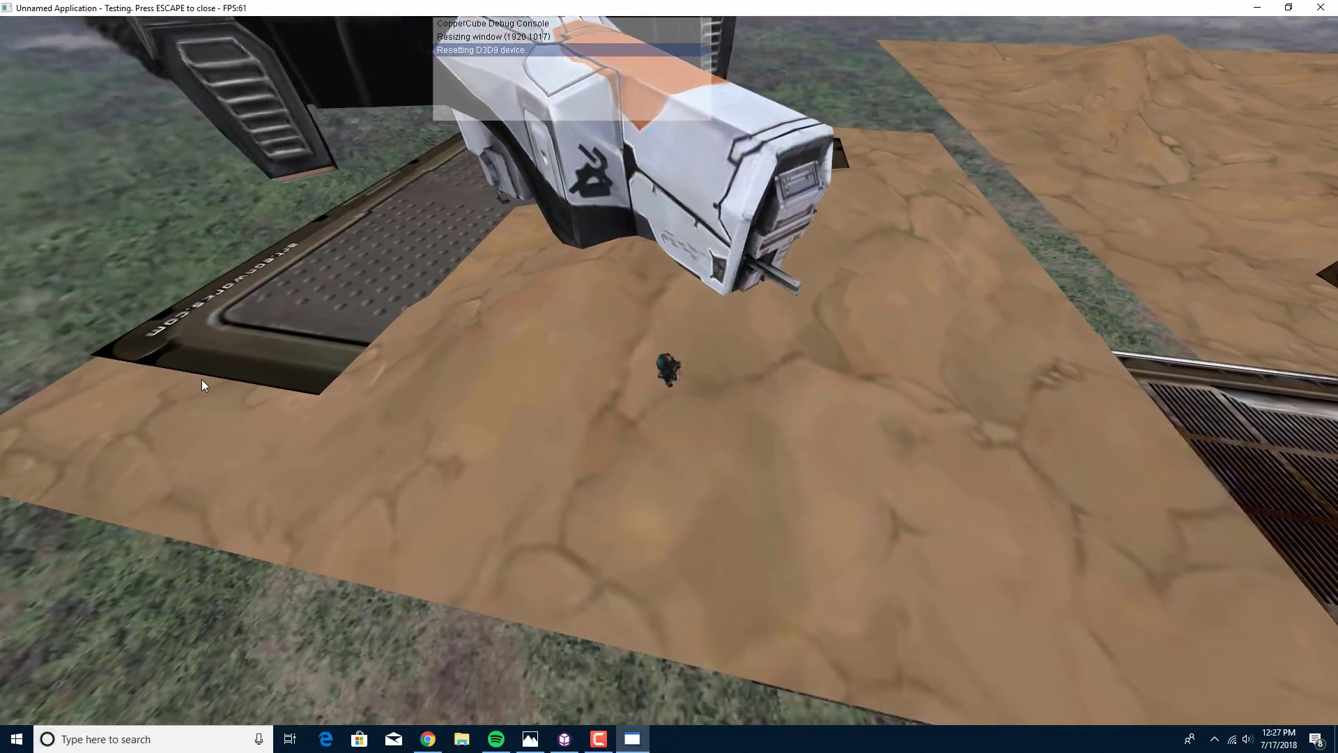
key(Left)
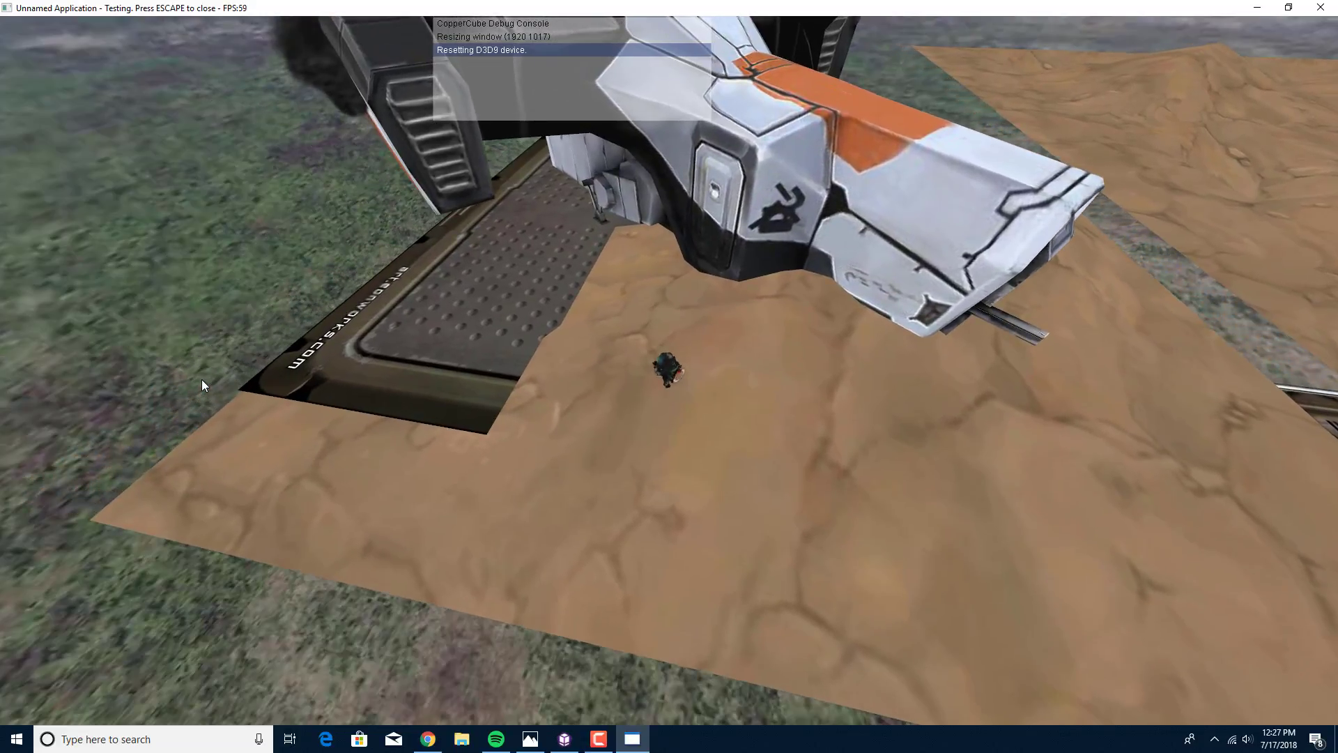
Step: Run the character back over the sand and slatted platform, past the pillar into the metal corridor
key(Right)
key(Right)
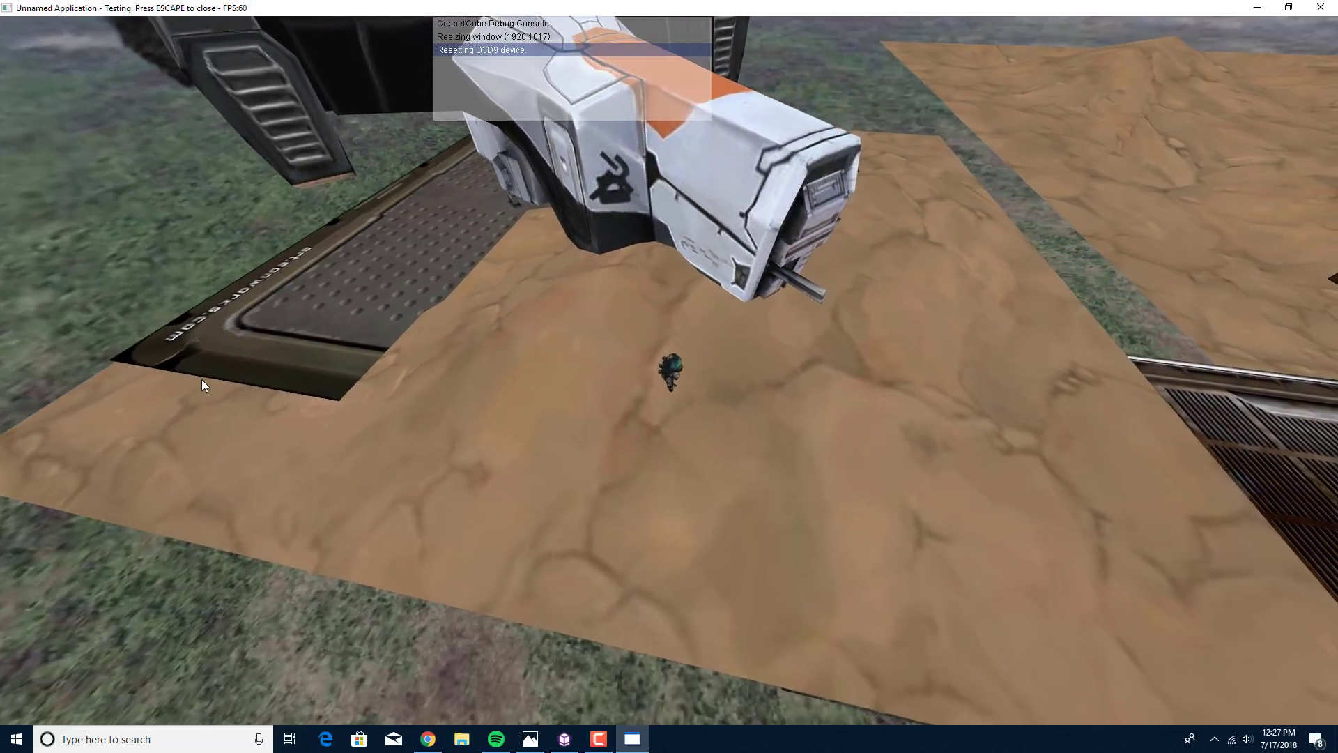
key(Right)
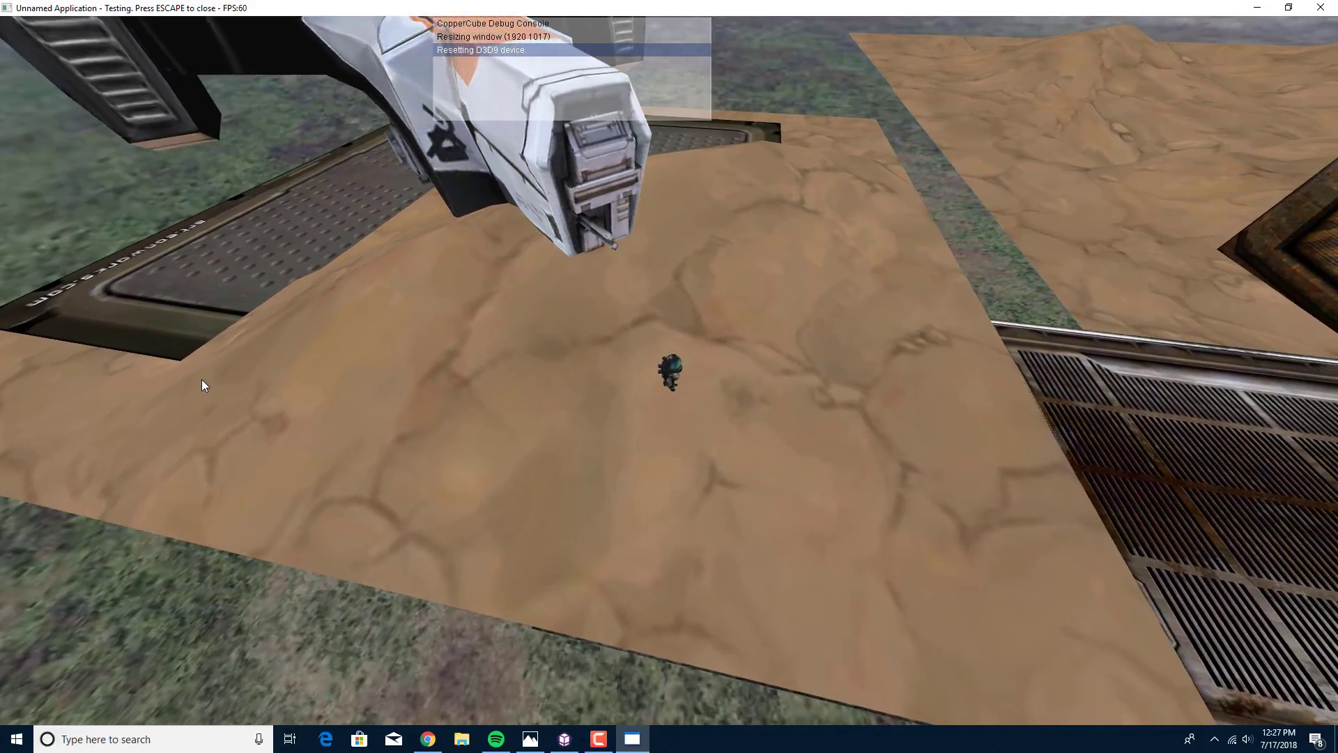
key(Right)
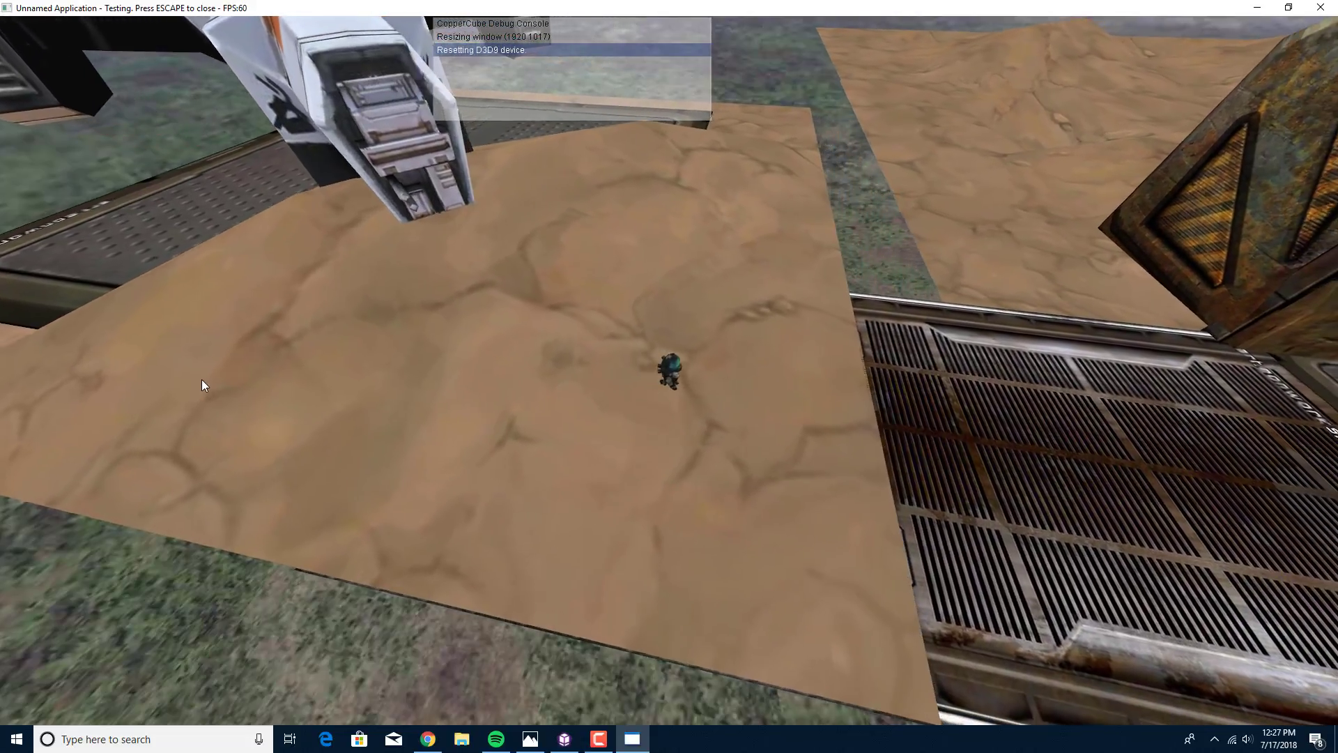
key(Right)
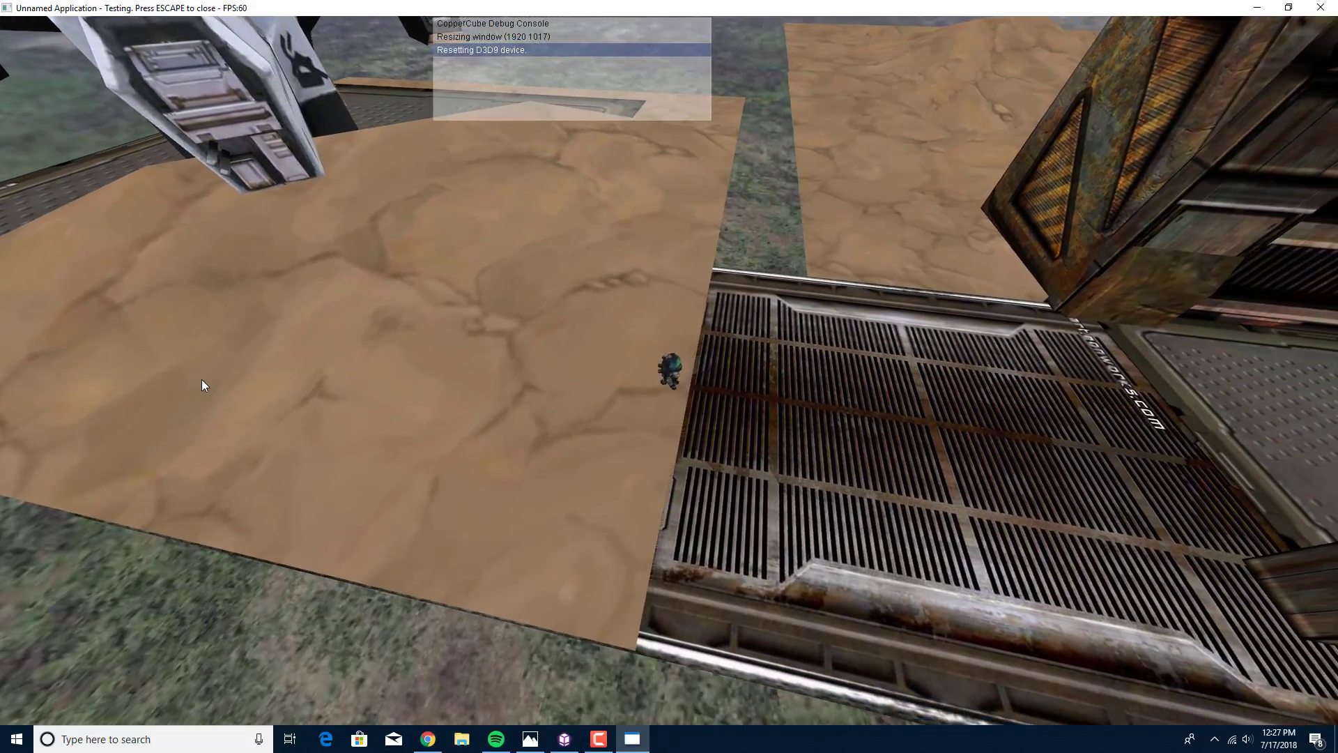
key(Right)
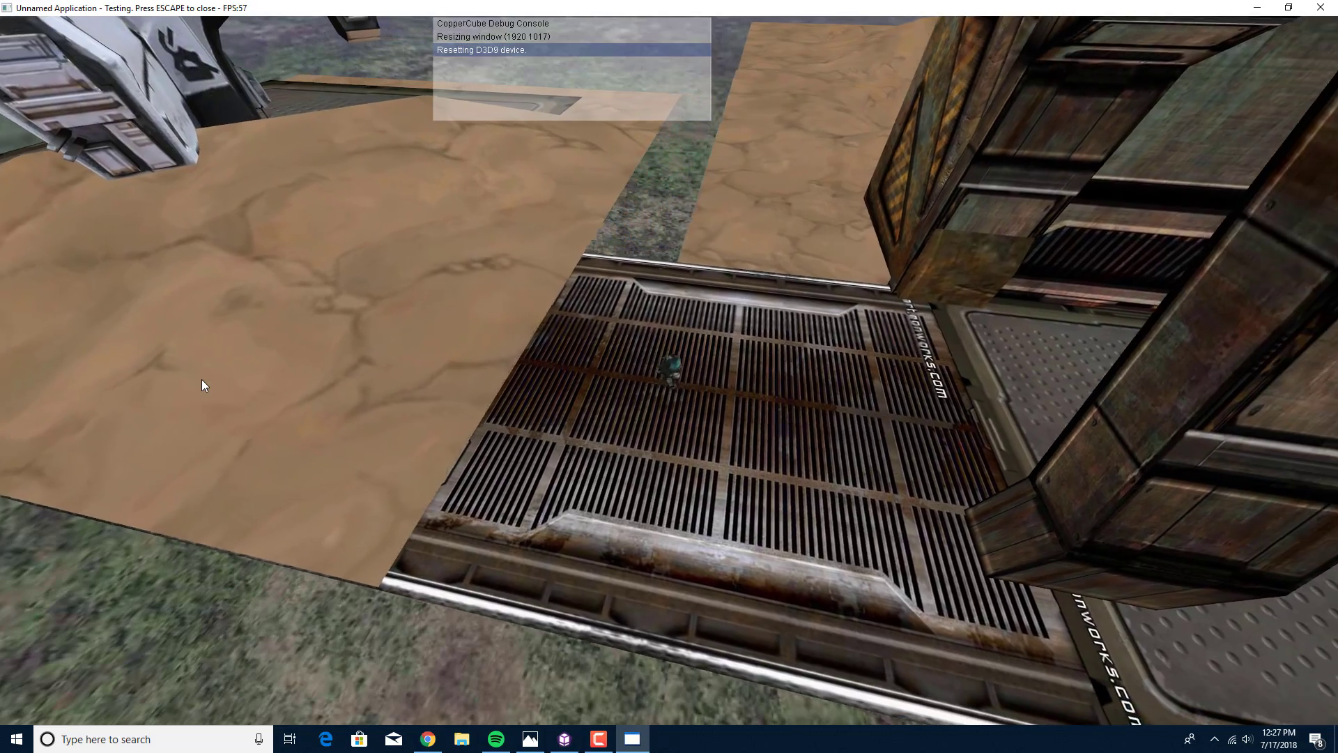
key(Right)
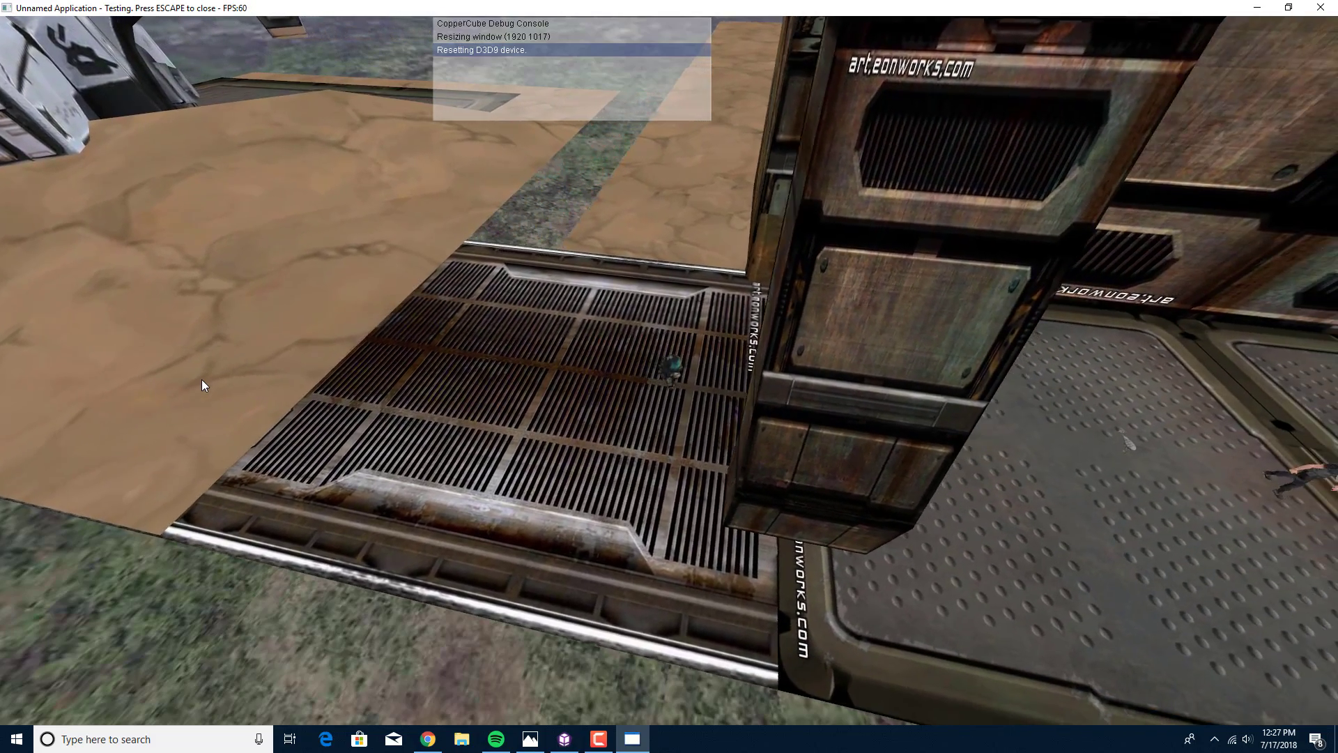
Step: Run the character past the human figure in the corridor, turn back toward it and move on
key(Right)
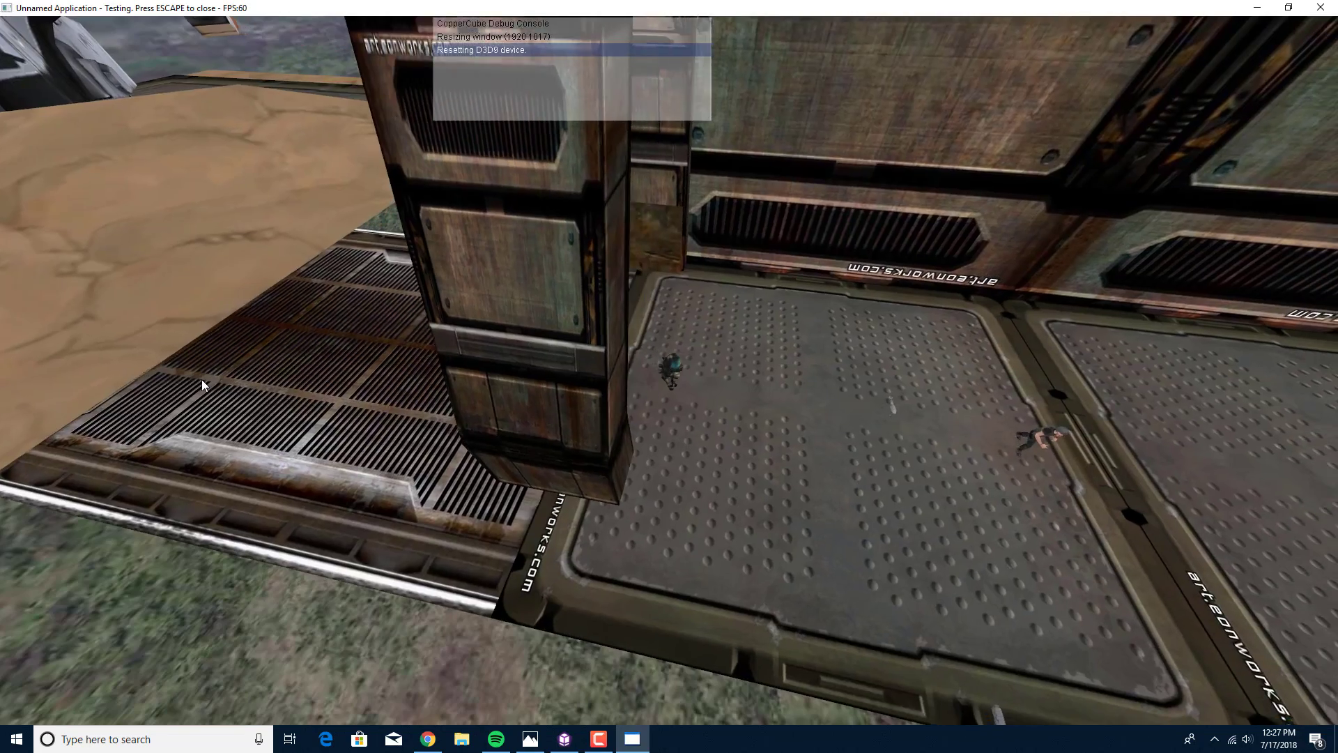
key(Right)
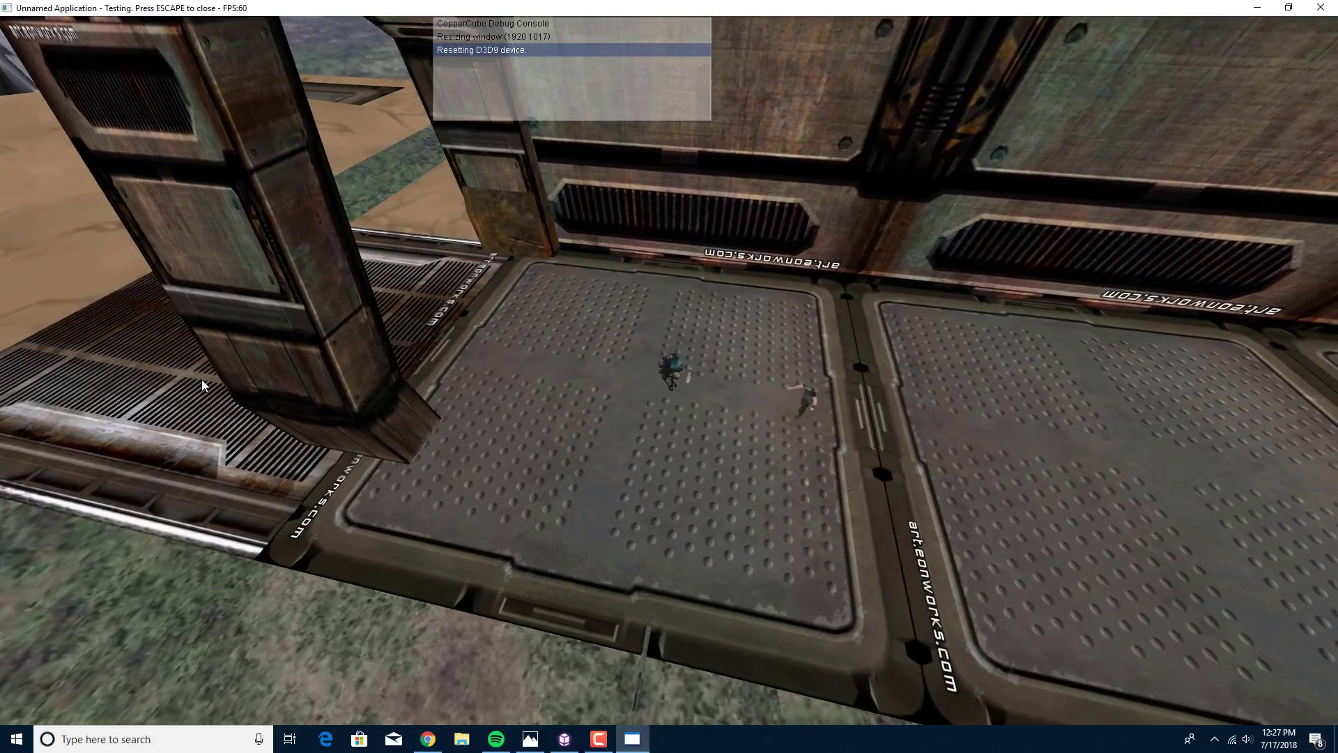
key(Right)
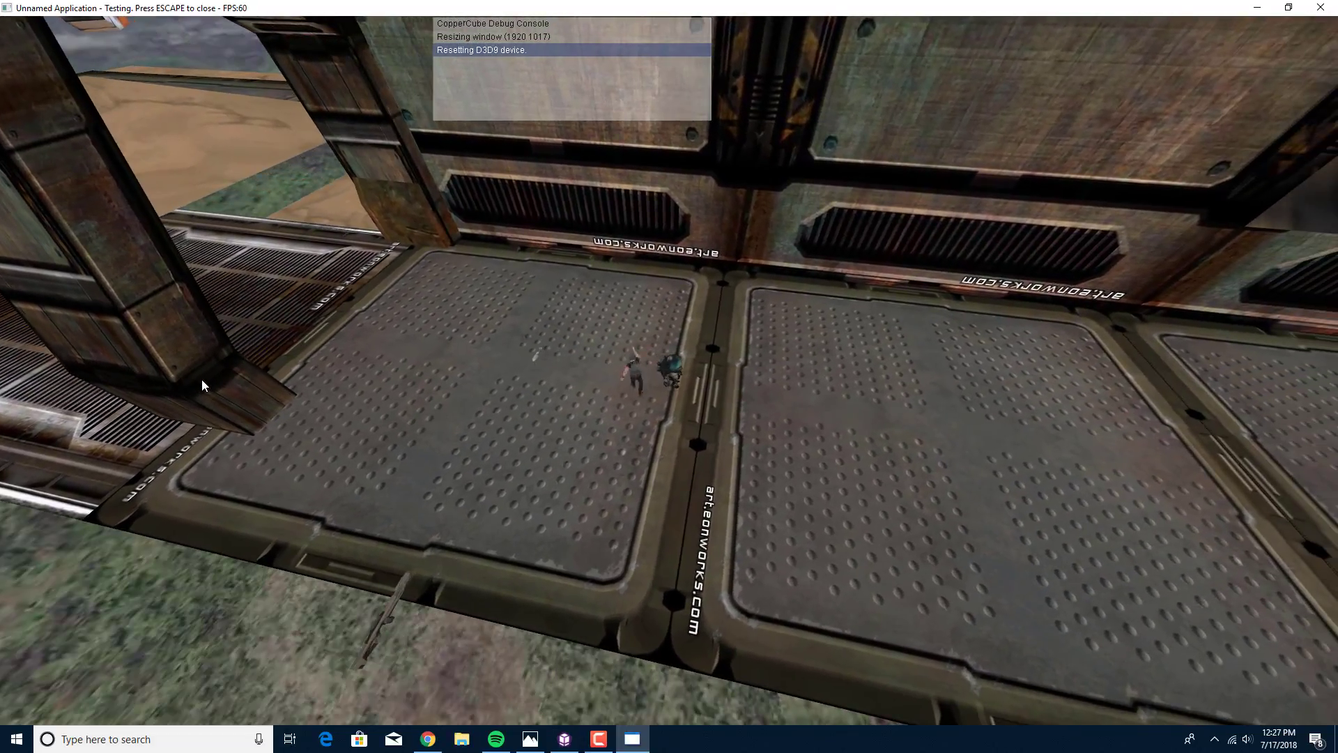
key(Left)
key(Left)
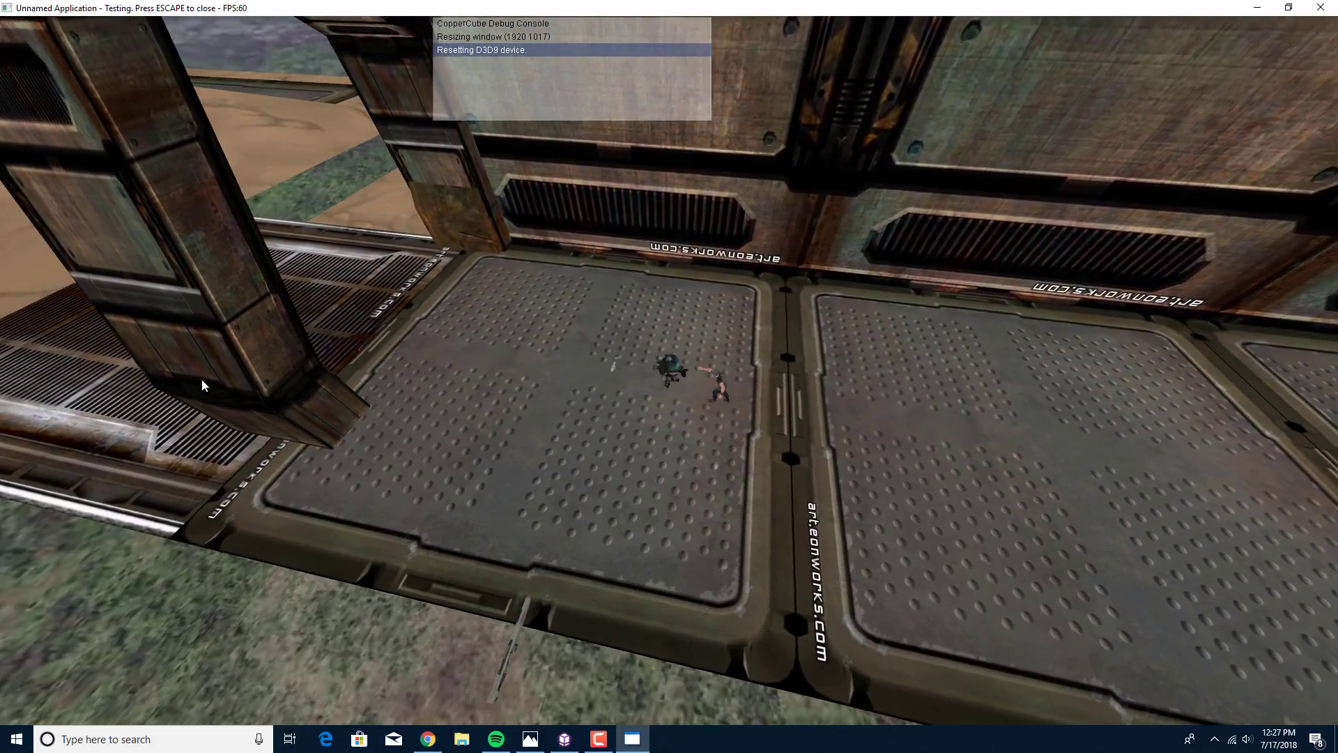
key(Right)
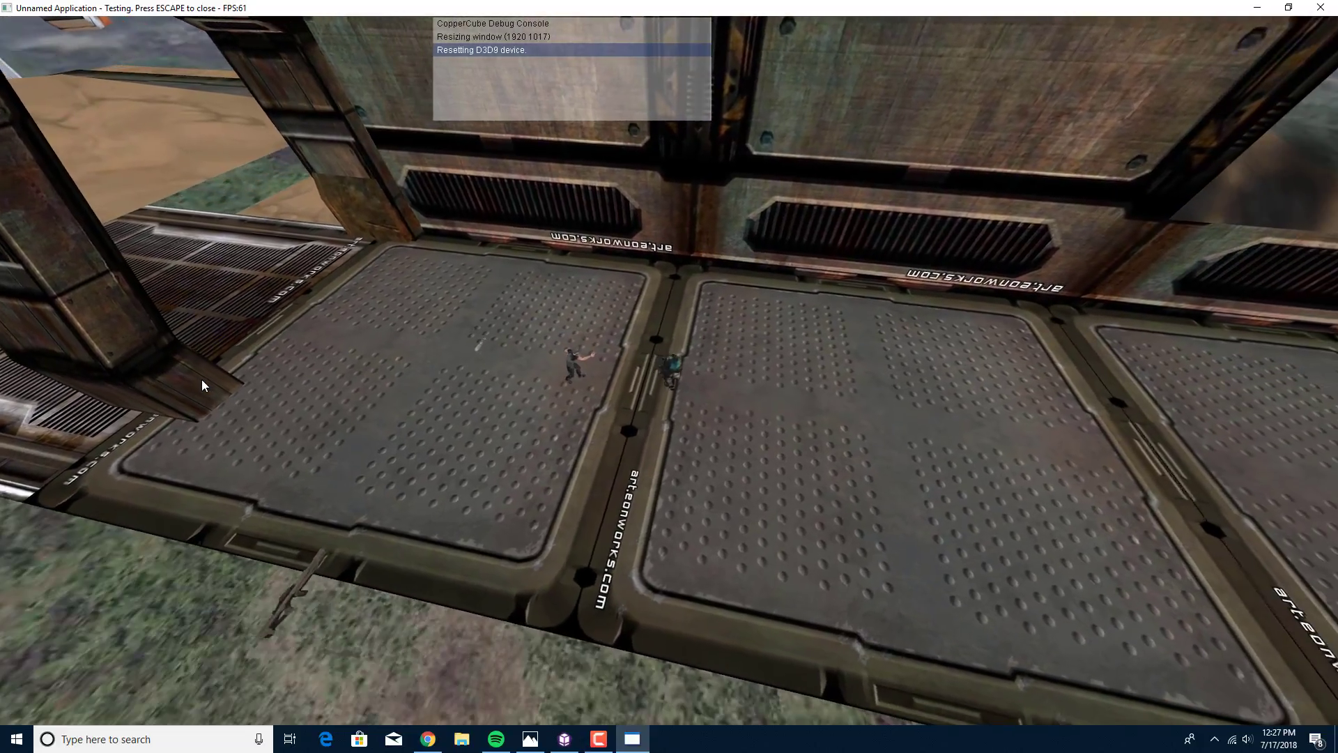
Step: Run the character along the studded floor panels past the wall opening with black smoke over the sand
key(Right)
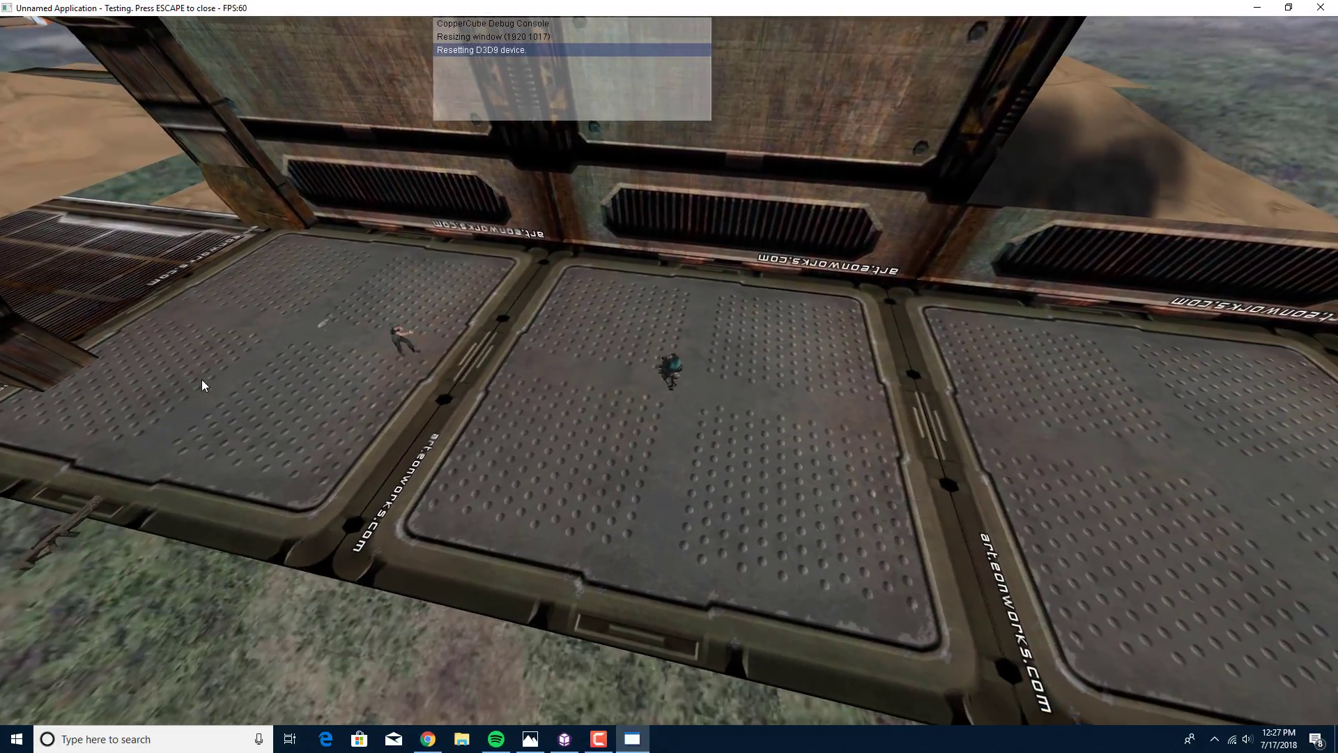
key(Right)
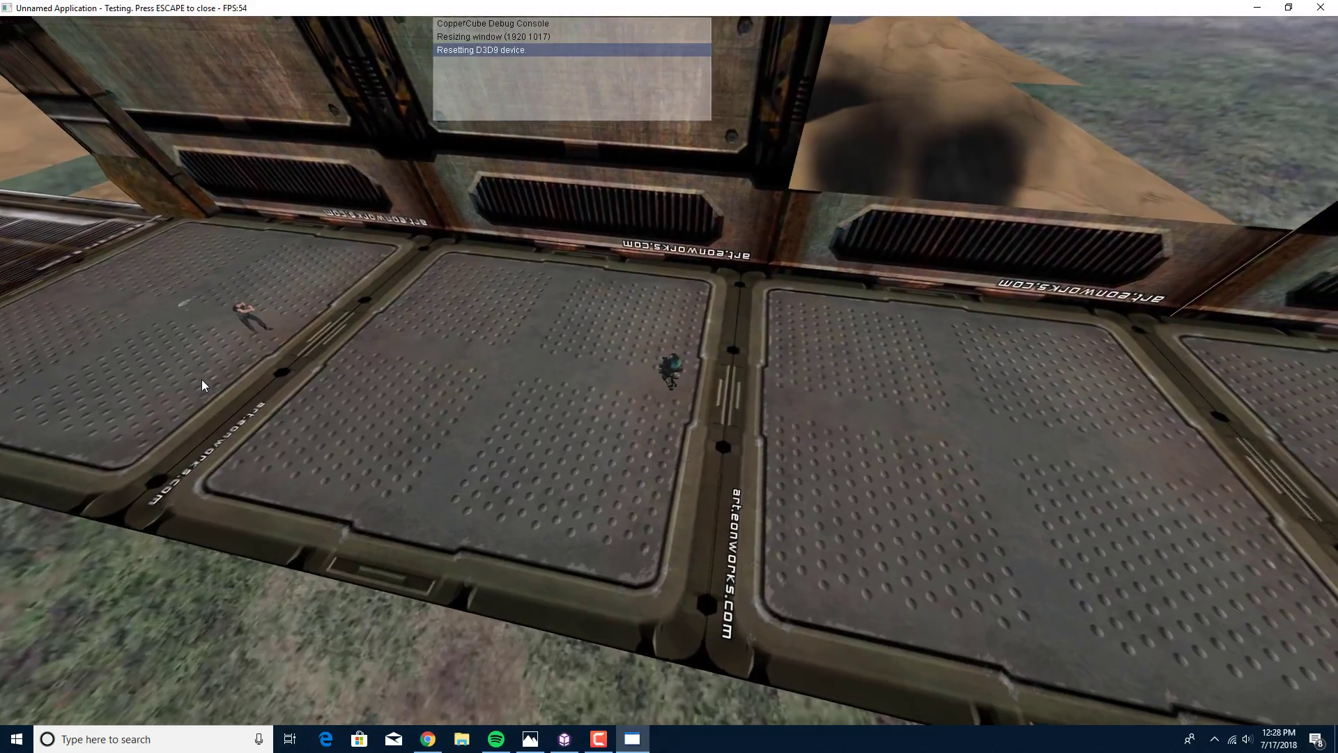
key(Right)
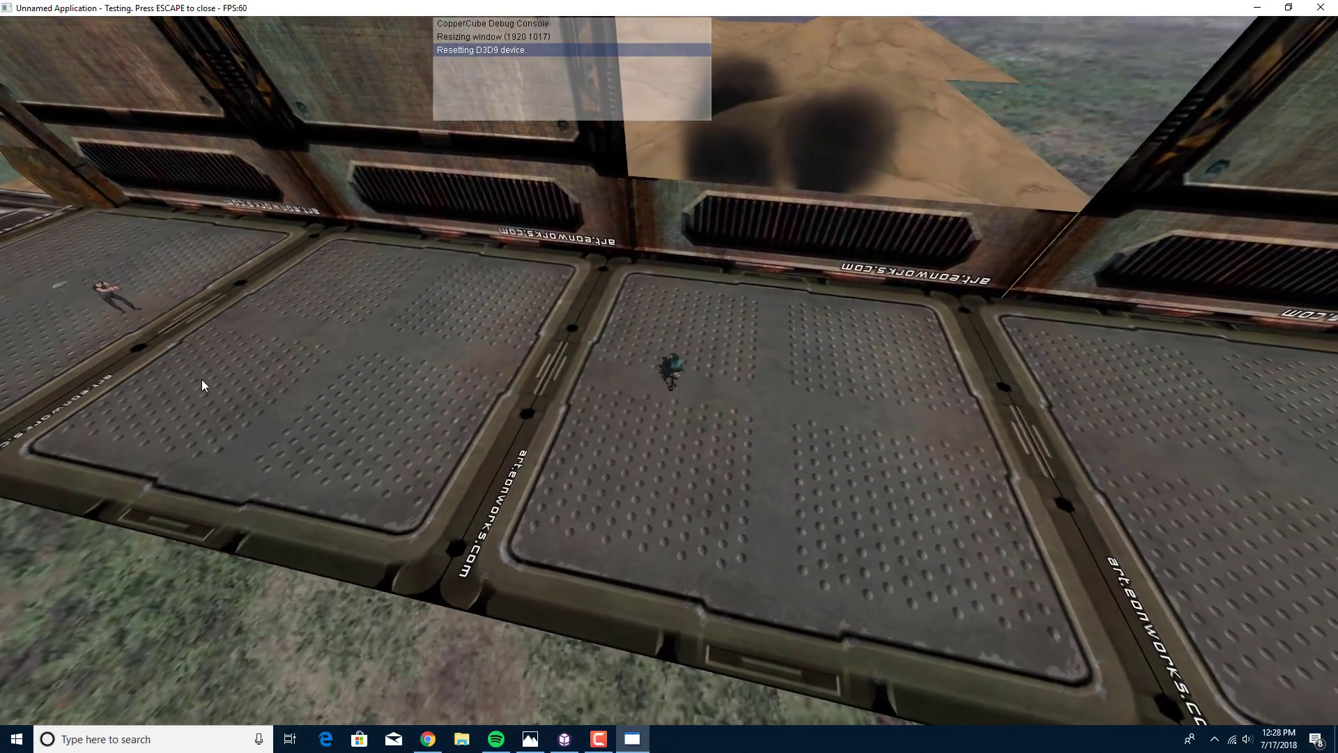
key(Right)
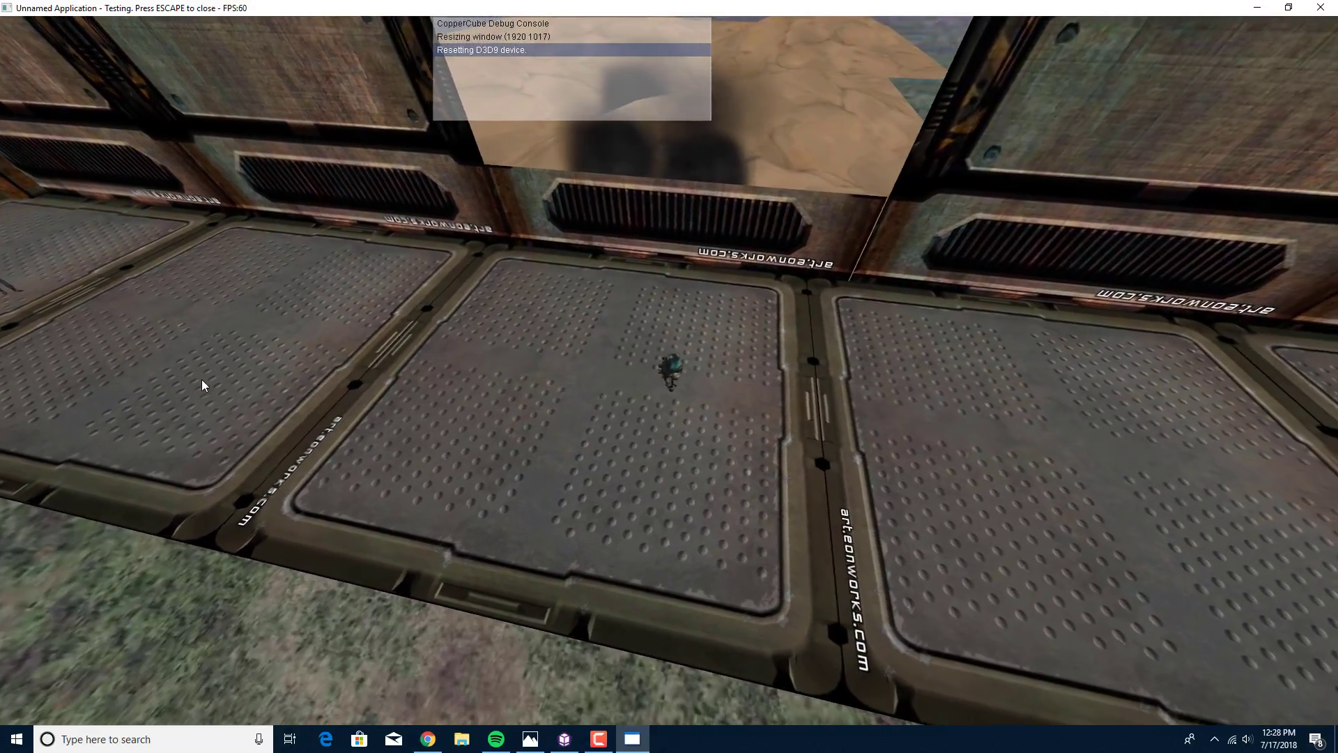
key(Right)
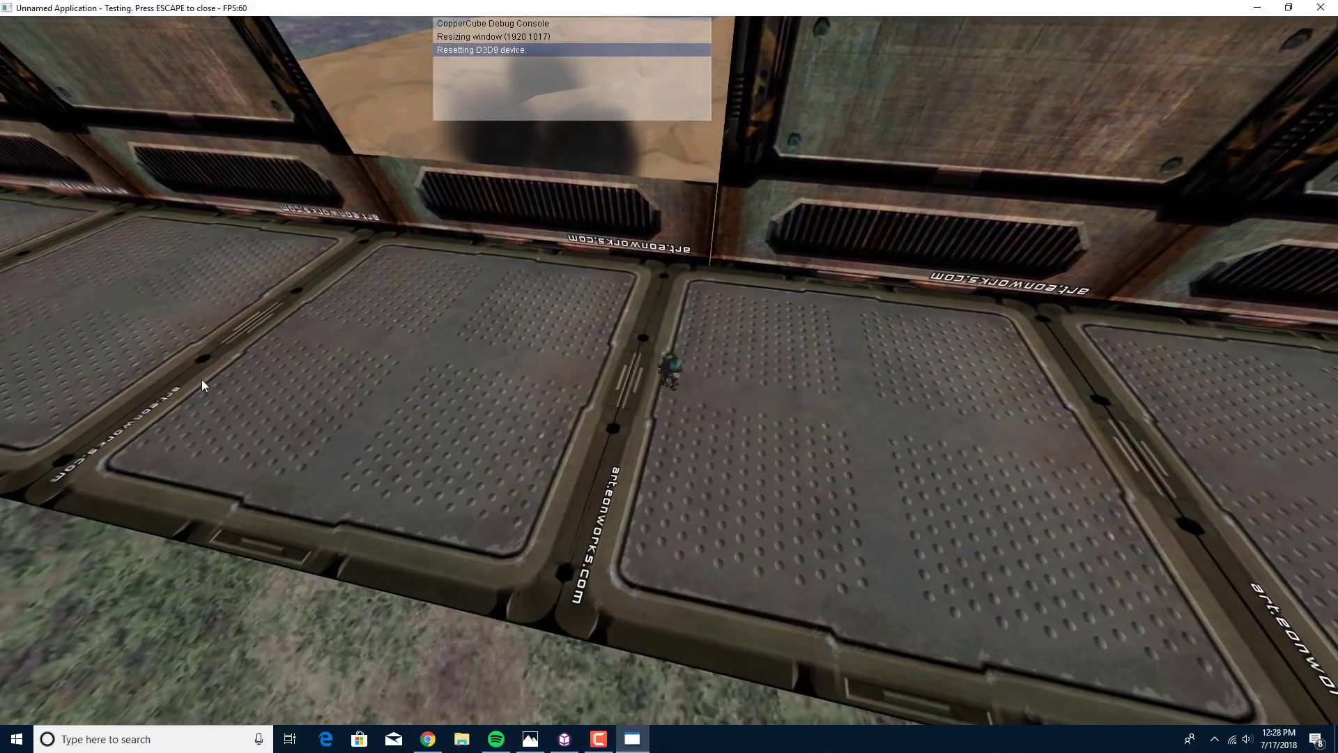
Step: Run the character to the end of the studded panels and across the black treaded floor toward the water
key(Right)
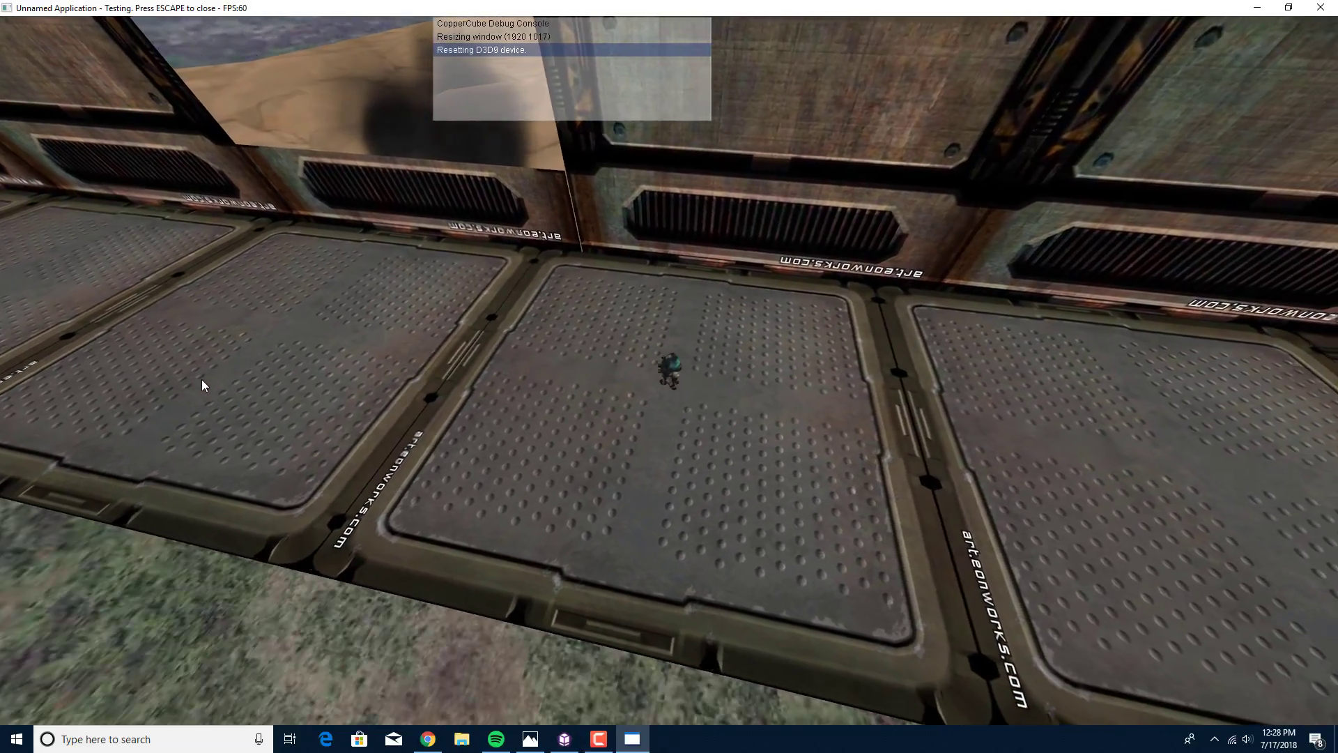
key(Right)
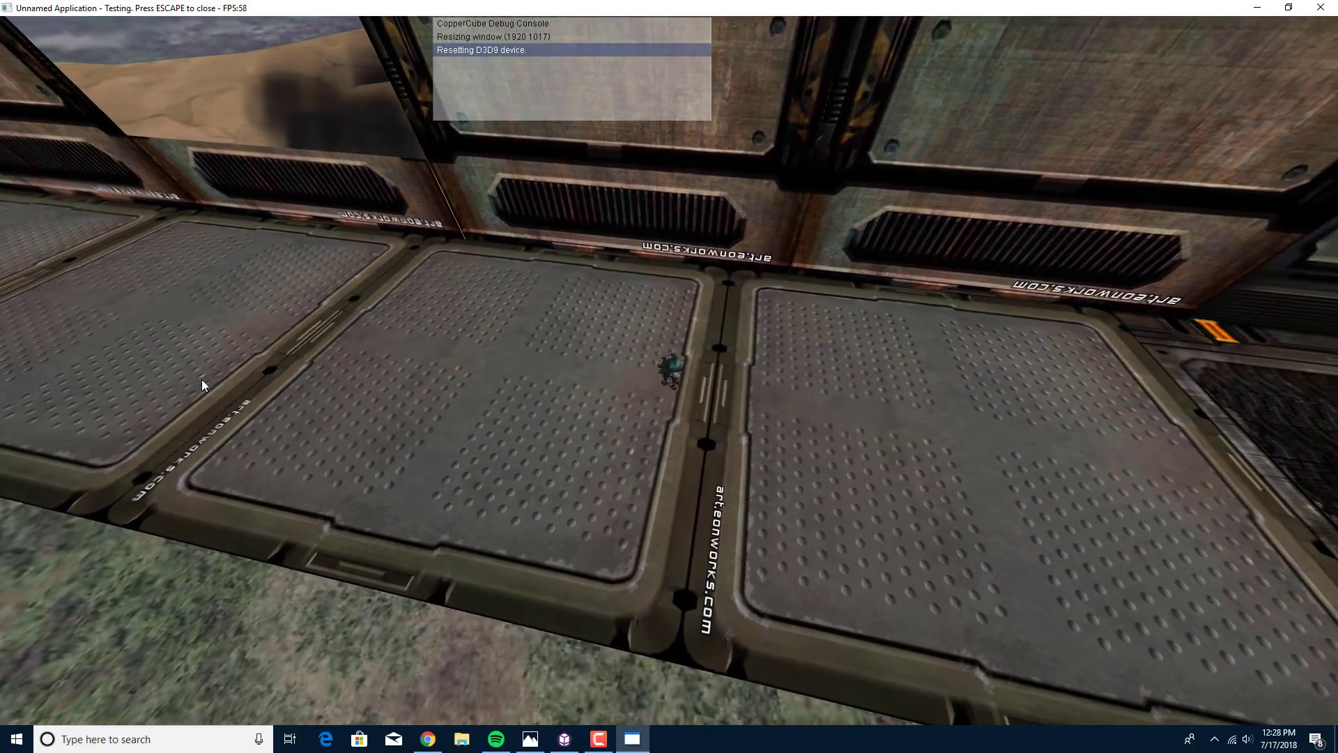
key(Right)
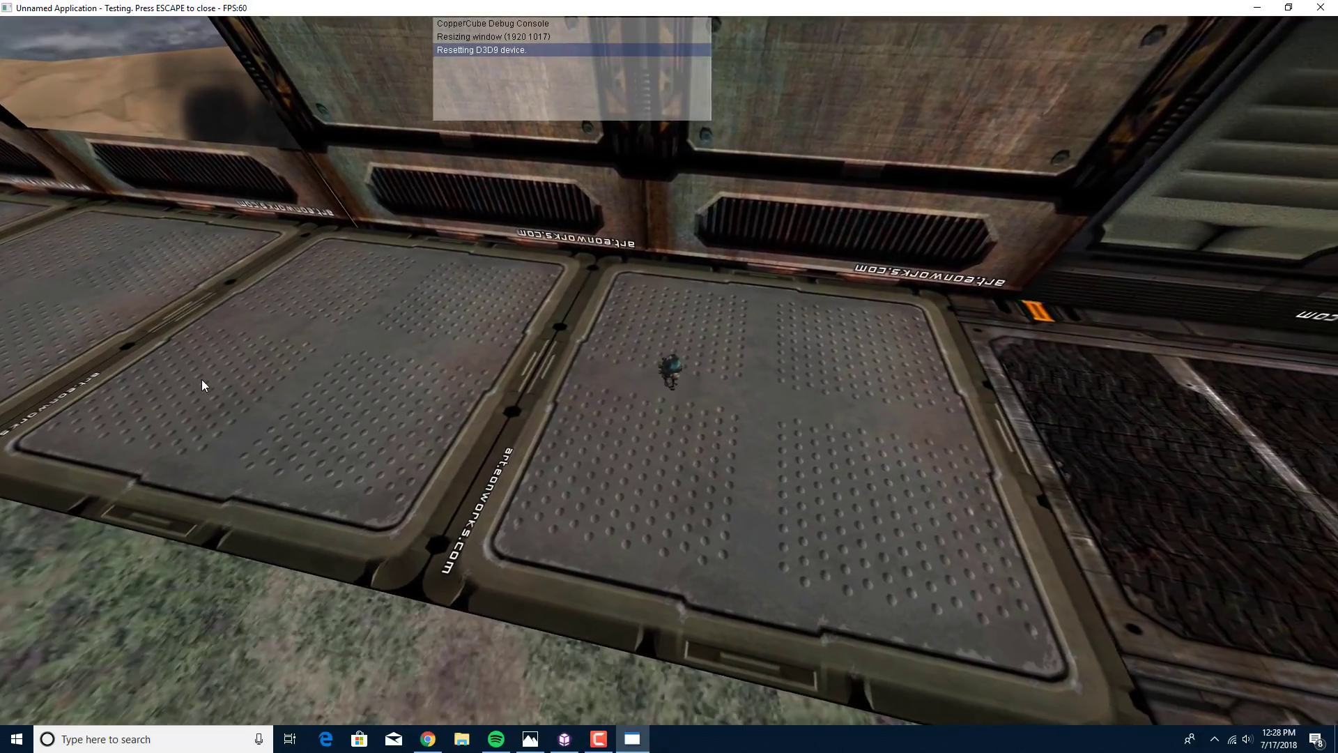
key(Right)
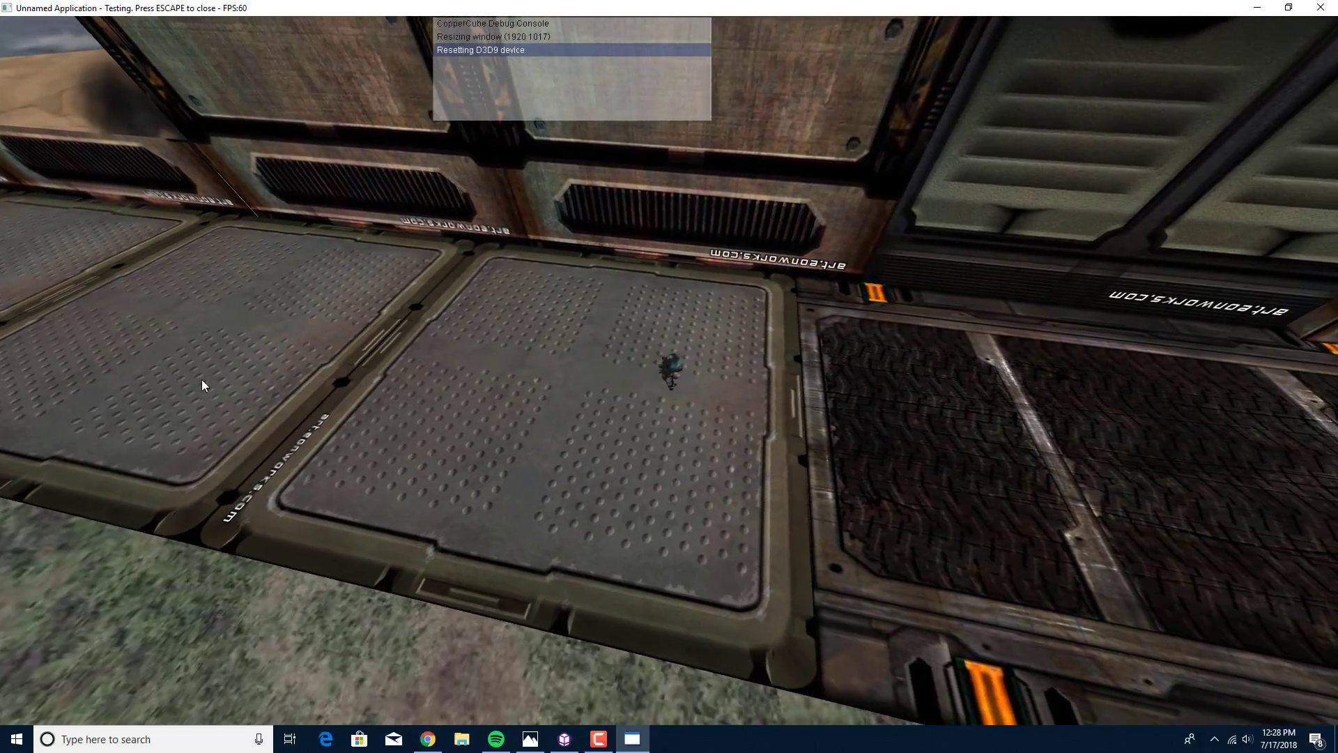
key(Right)
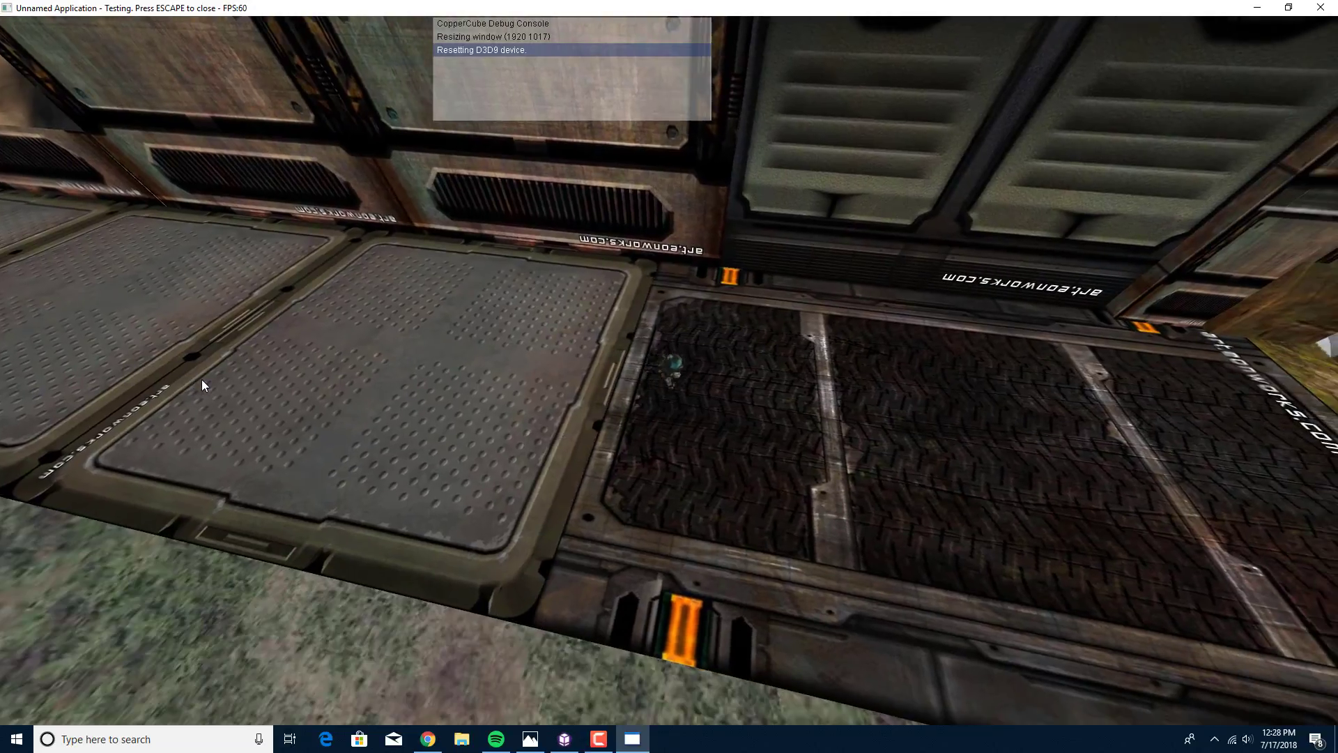
key(Right)
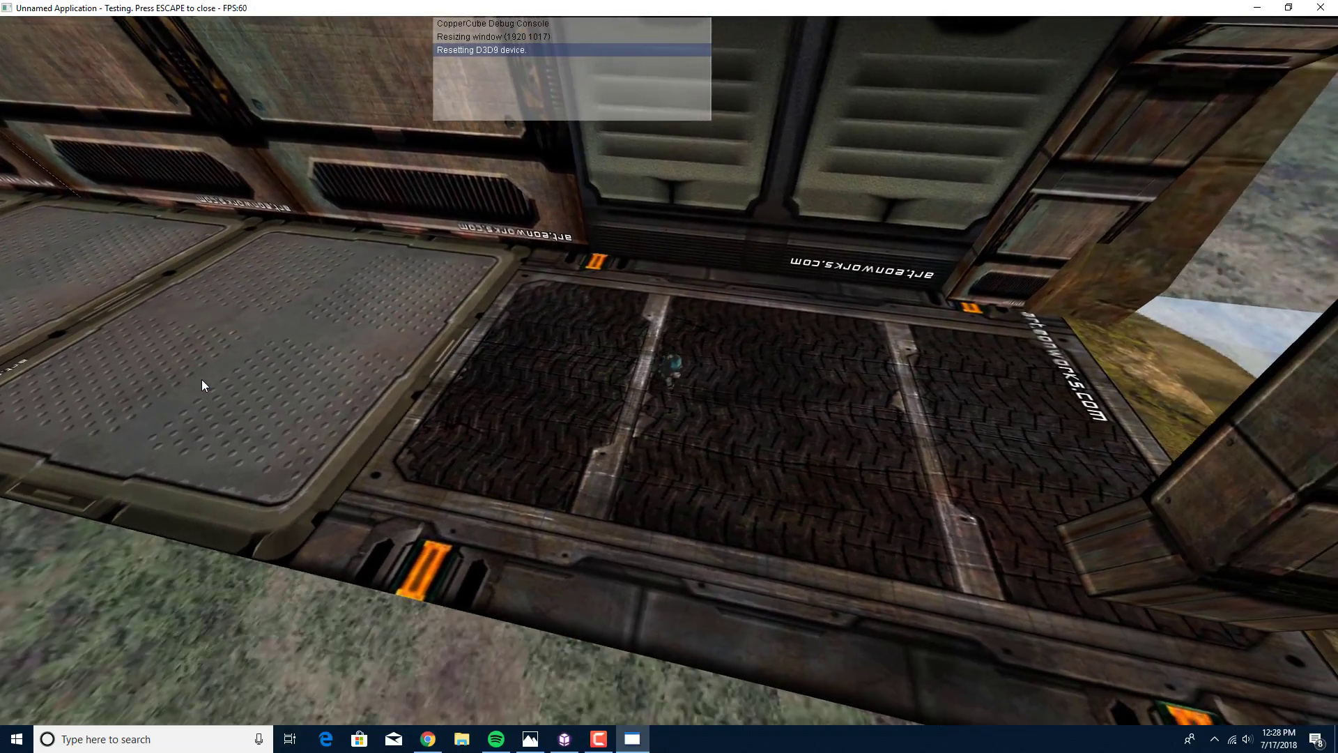
key(Right)
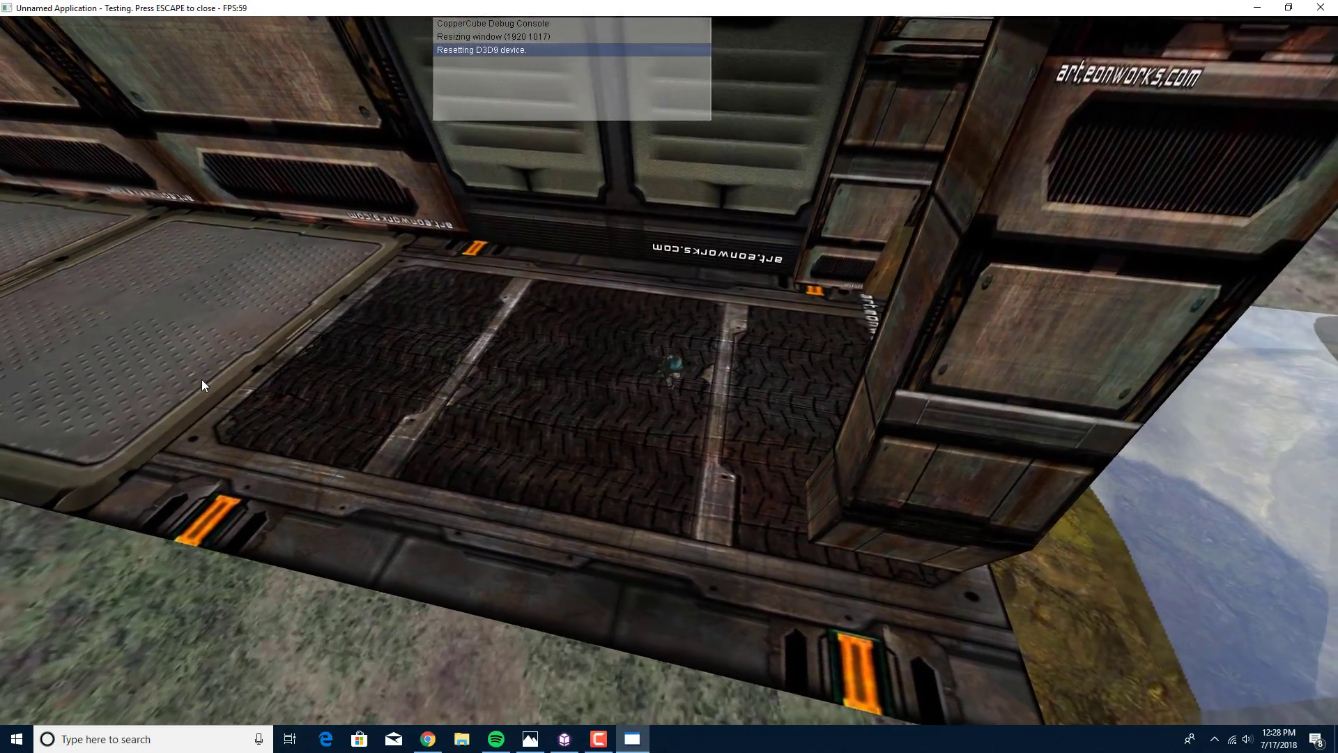
Step: Run the character off the black treaded floor, over the mossy edge and across the water to the far bank
key(Right)
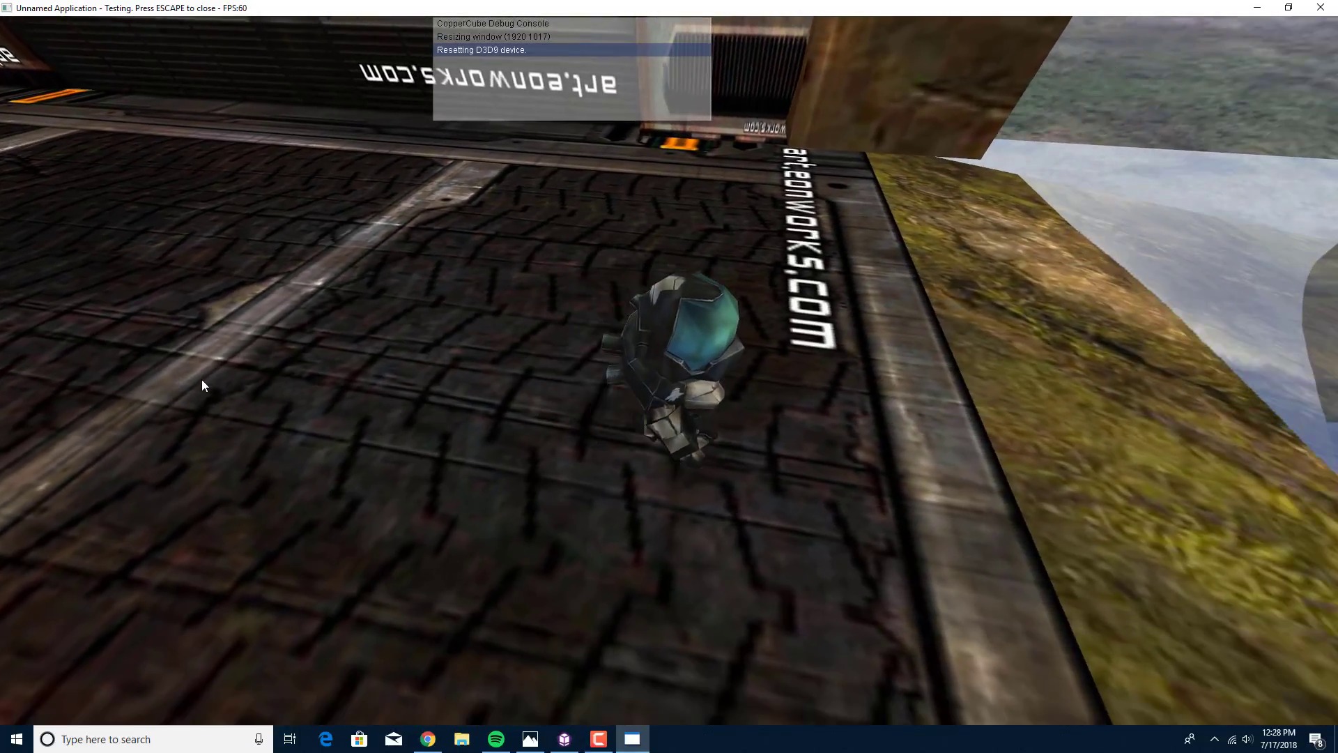
key(Right)
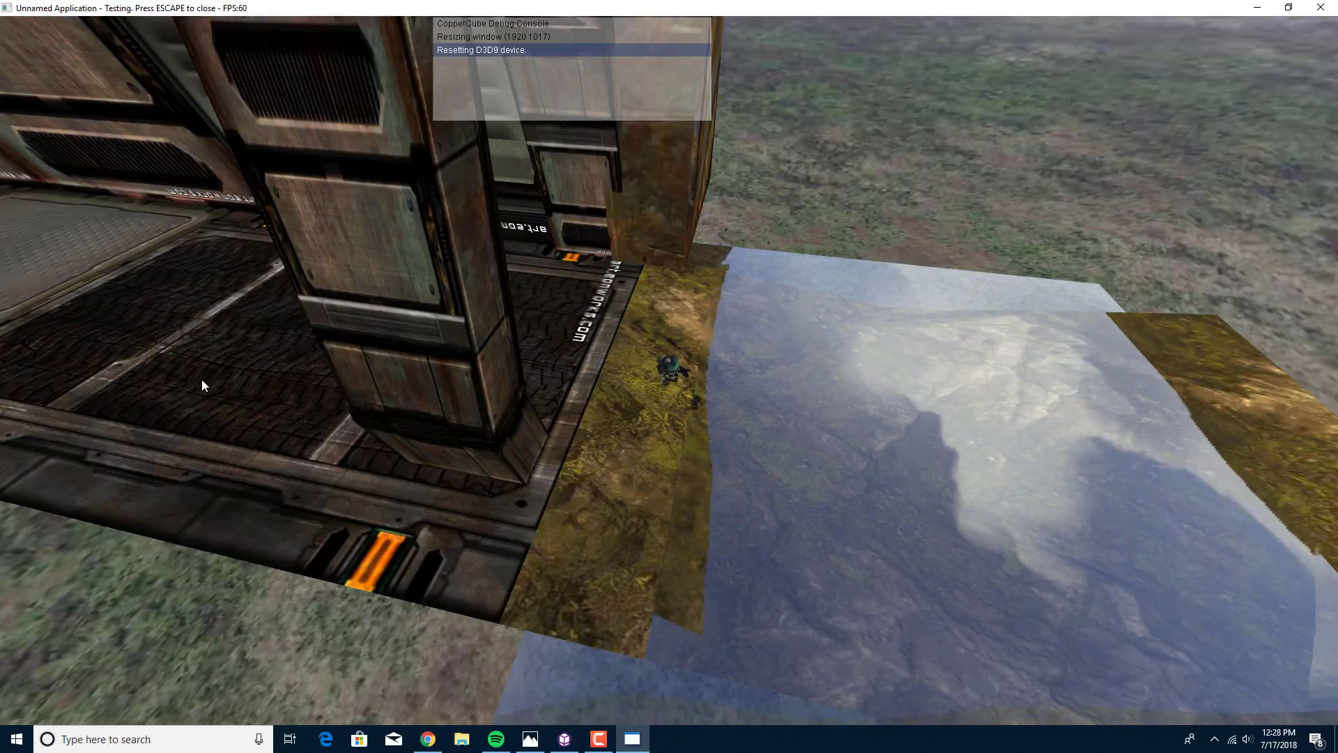
key(Right)
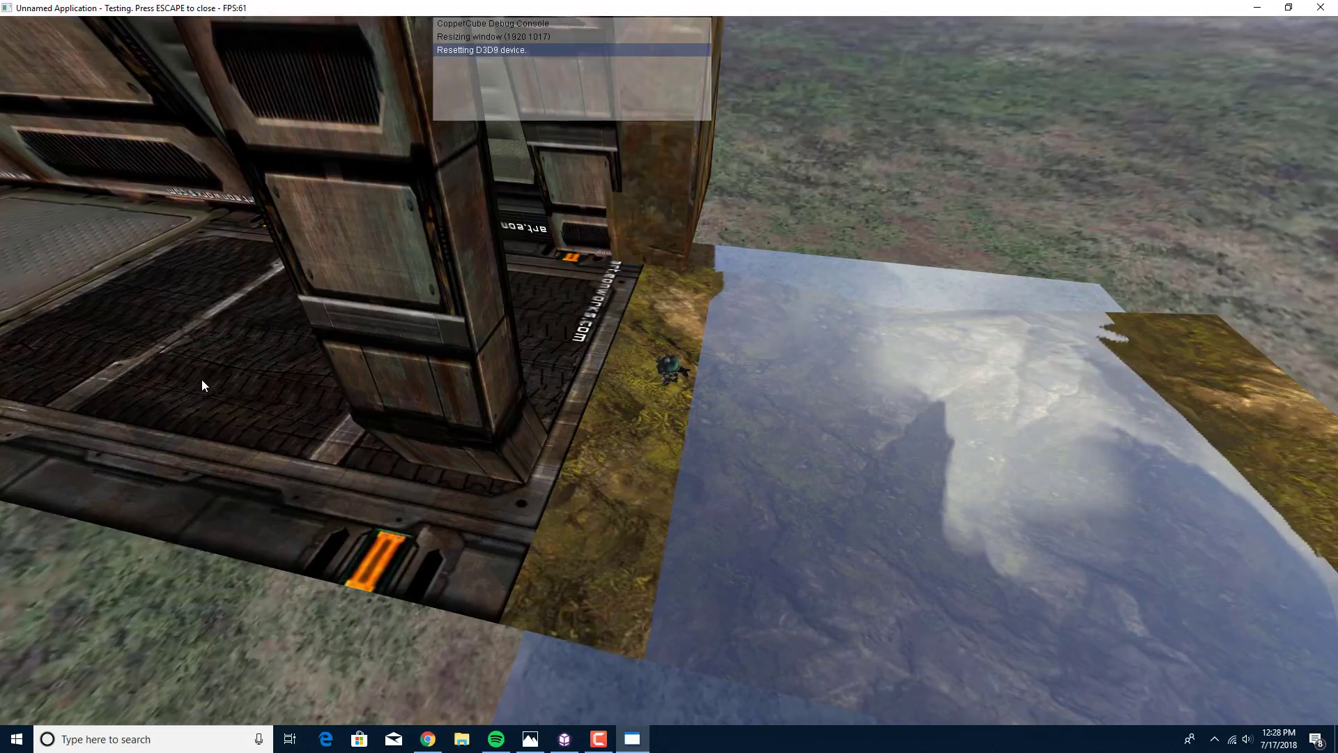
key(Right)
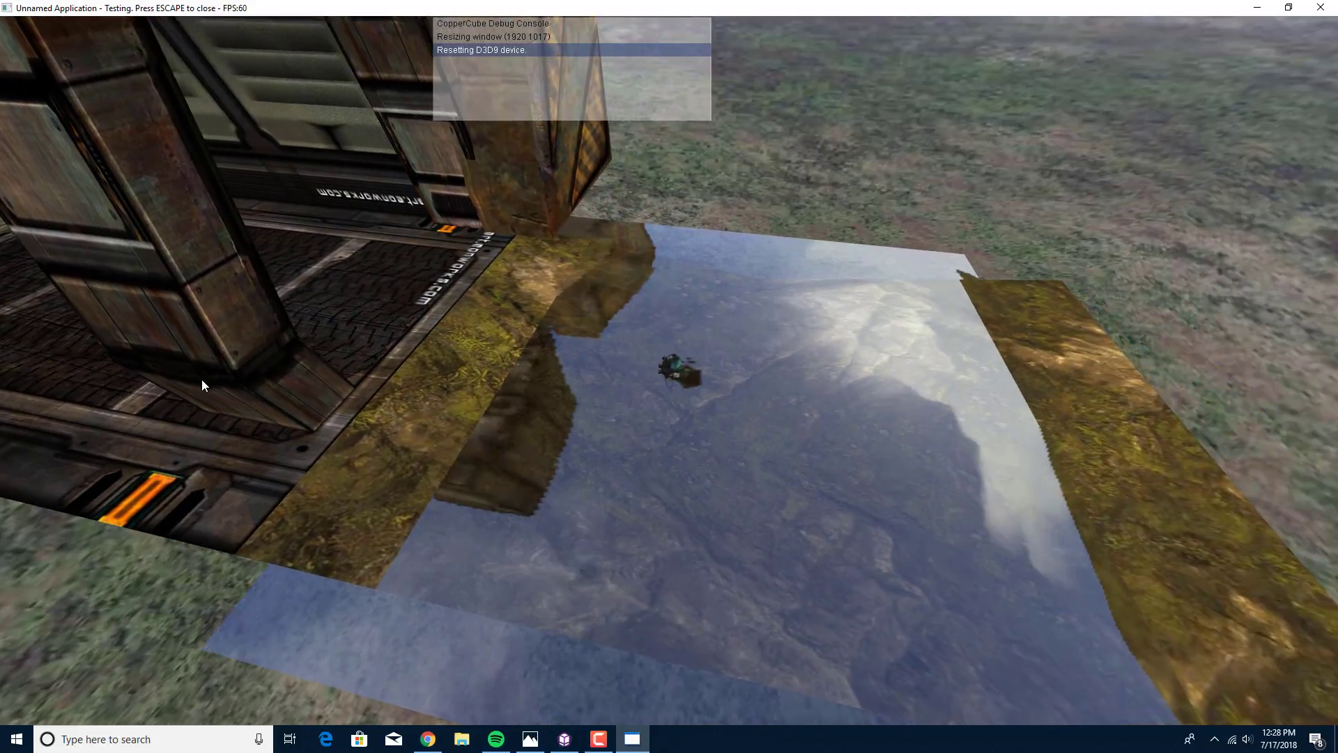
key(Right)
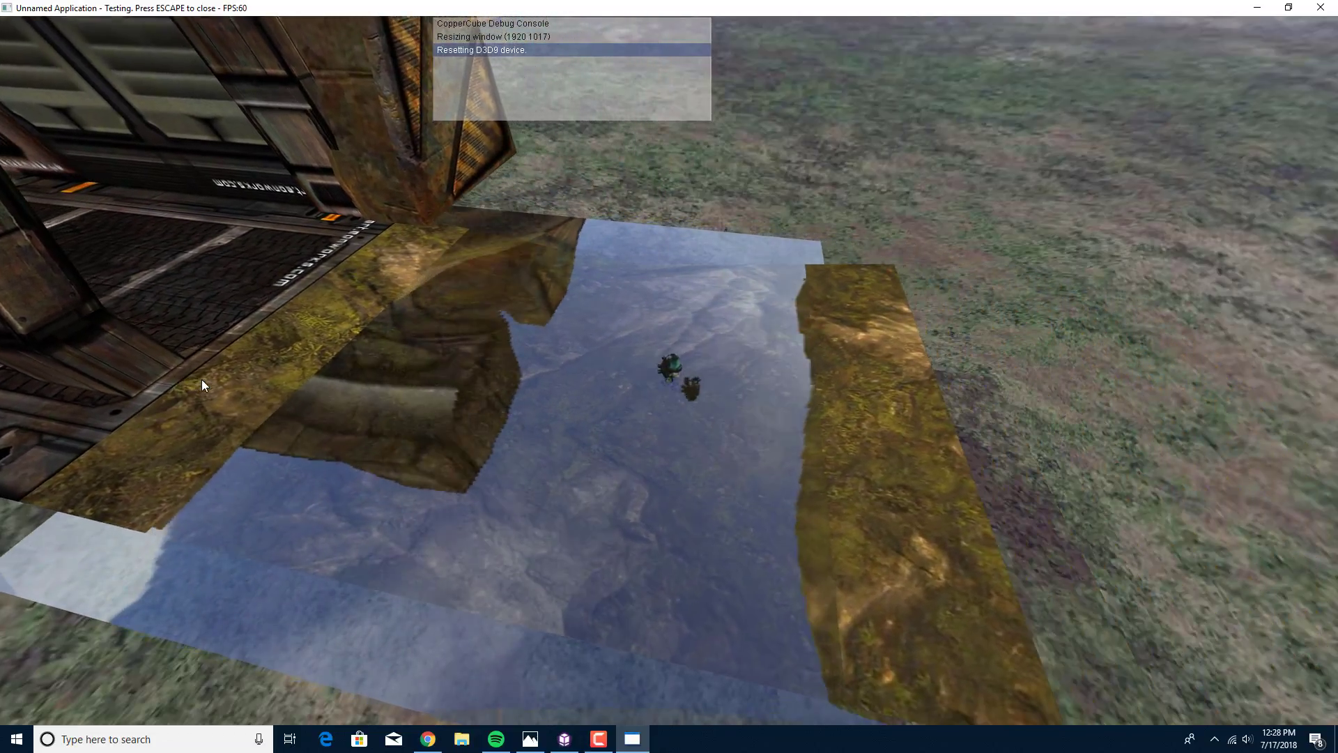
key(Right)
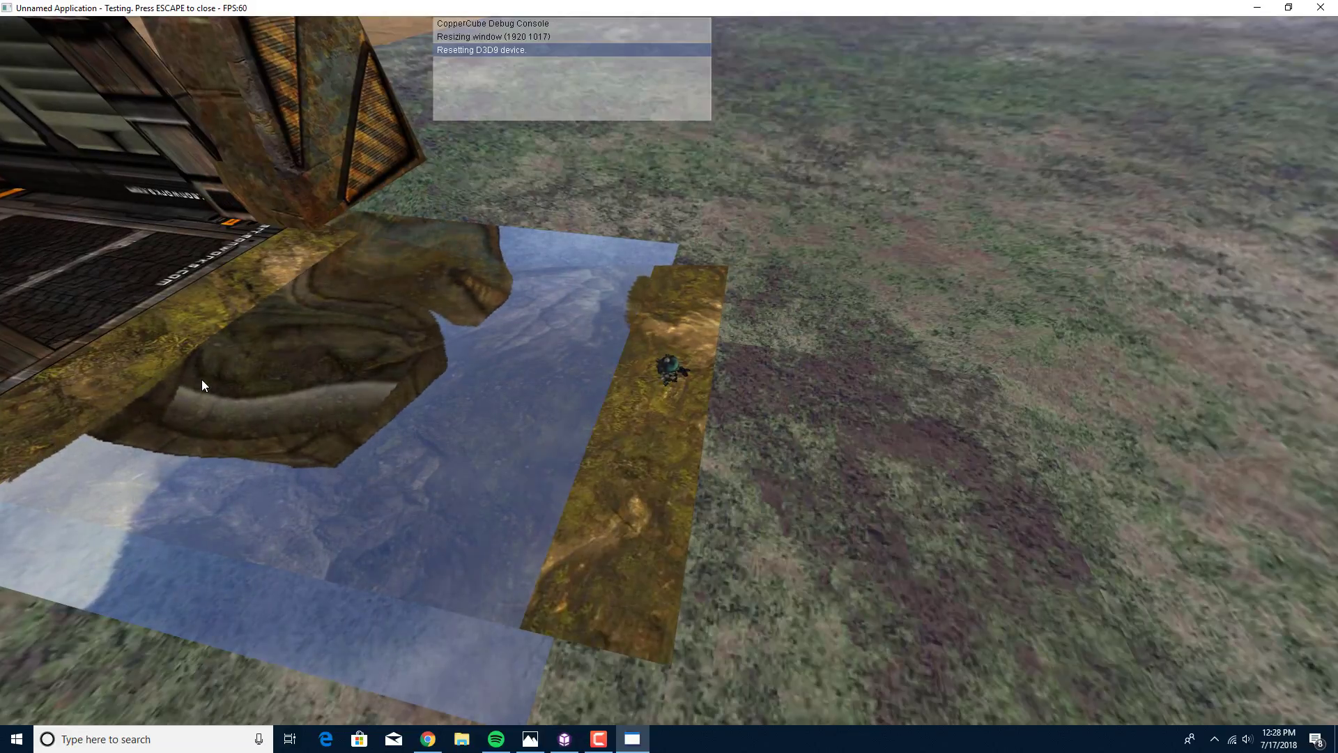
Step: Turn the character around and run back across the water onto the black treaded floor
key(Up)
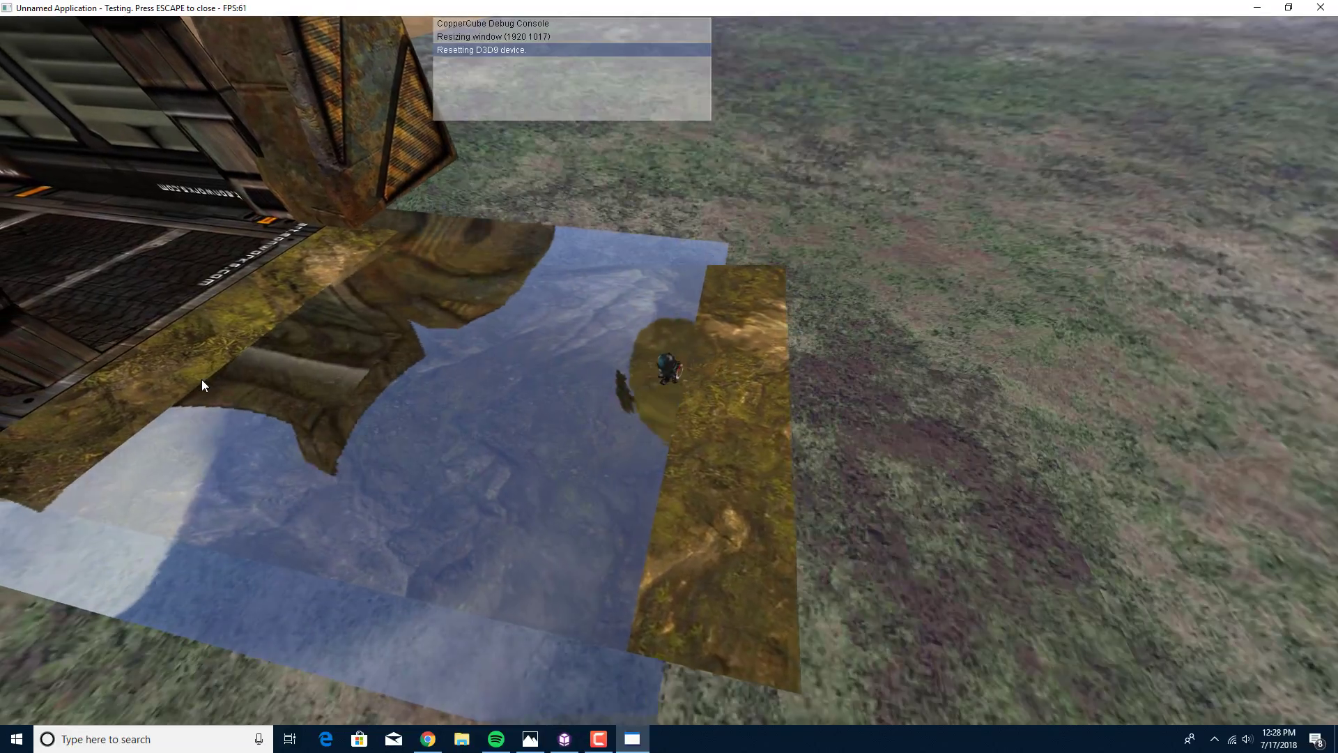
key(Left)
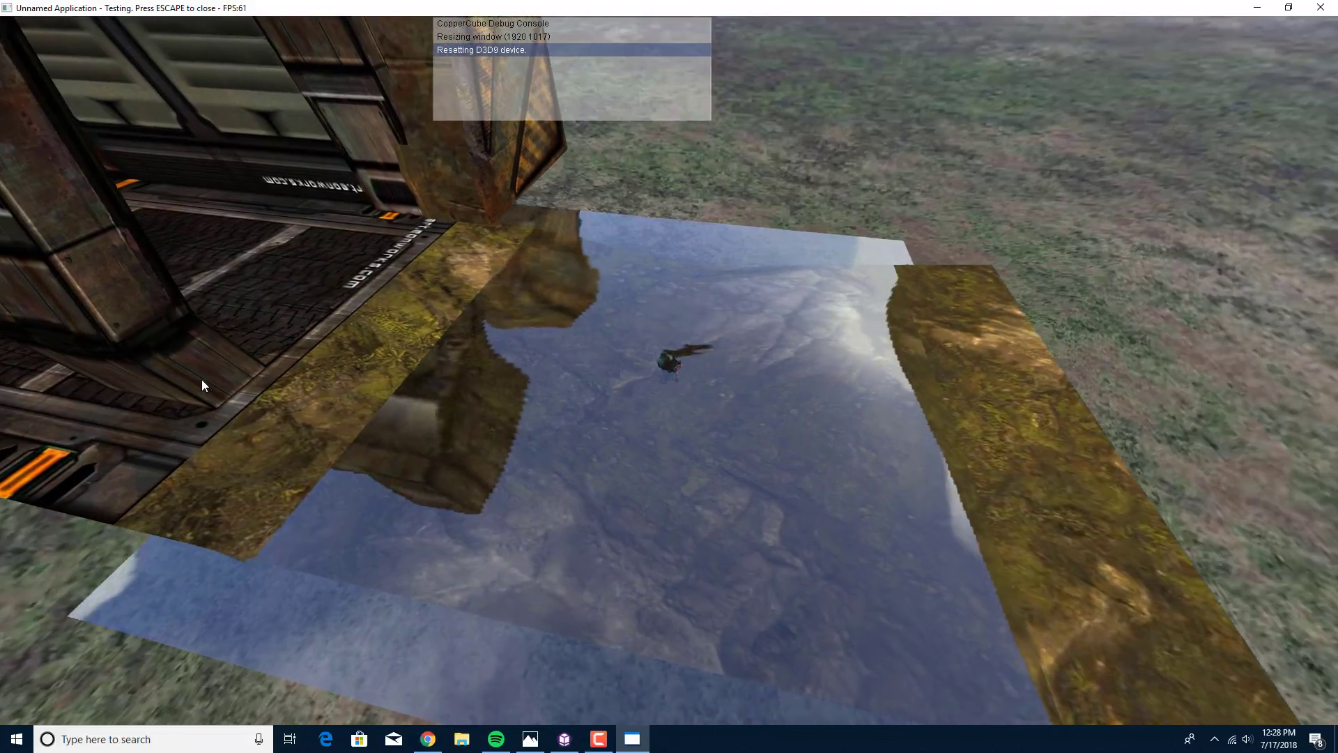
key(Up)
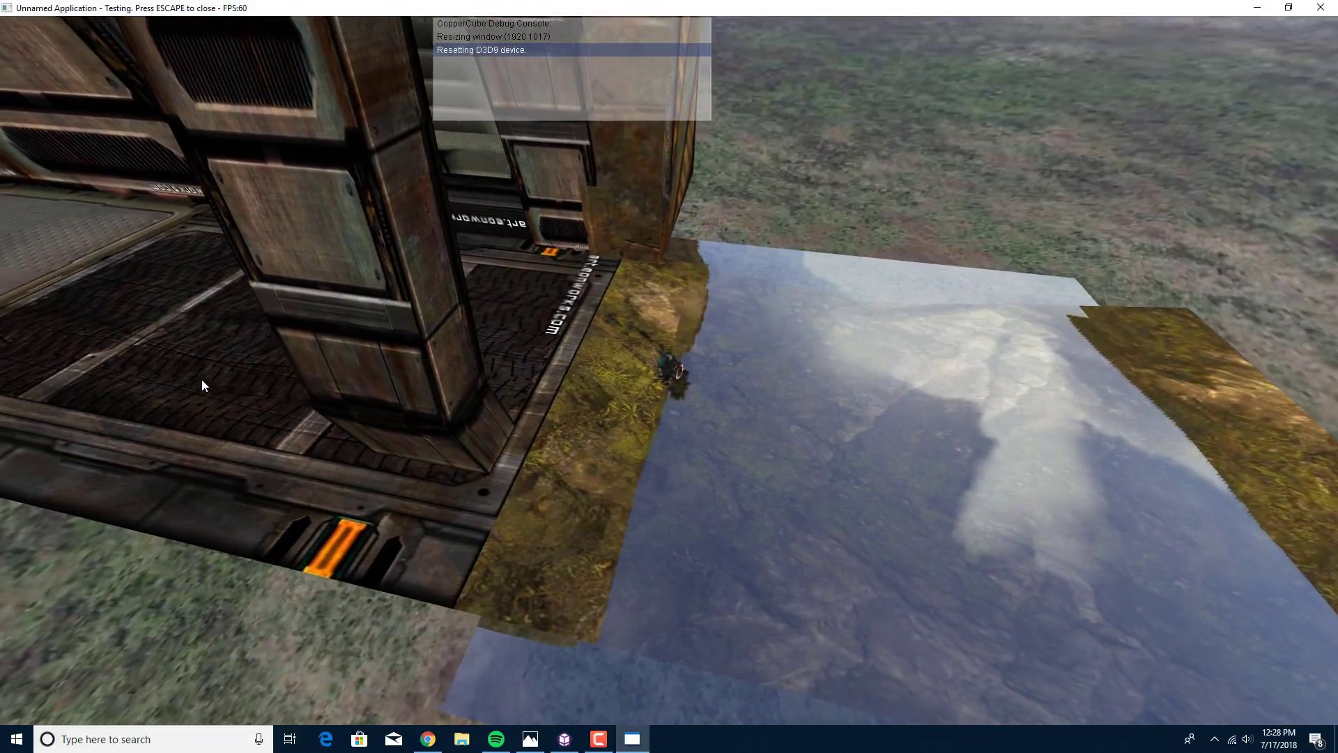
key(Up)
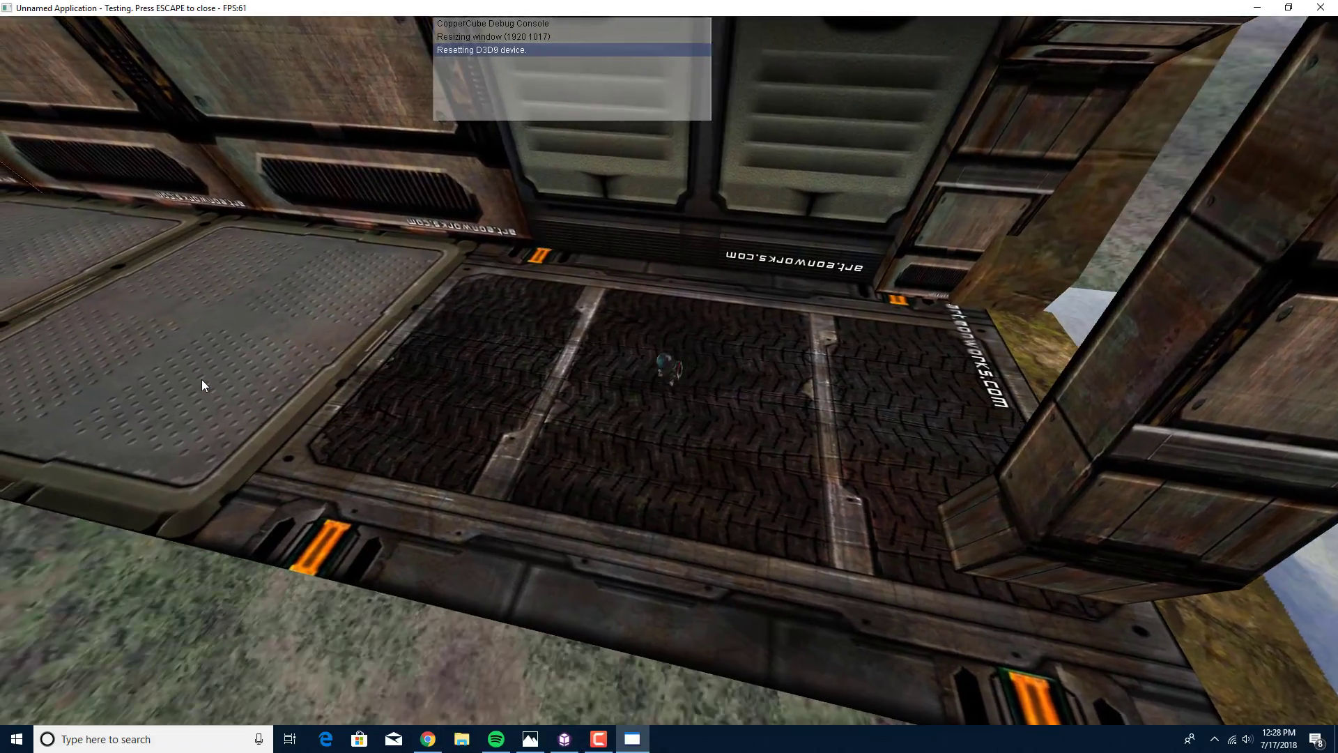
key(Left)
key(Up)
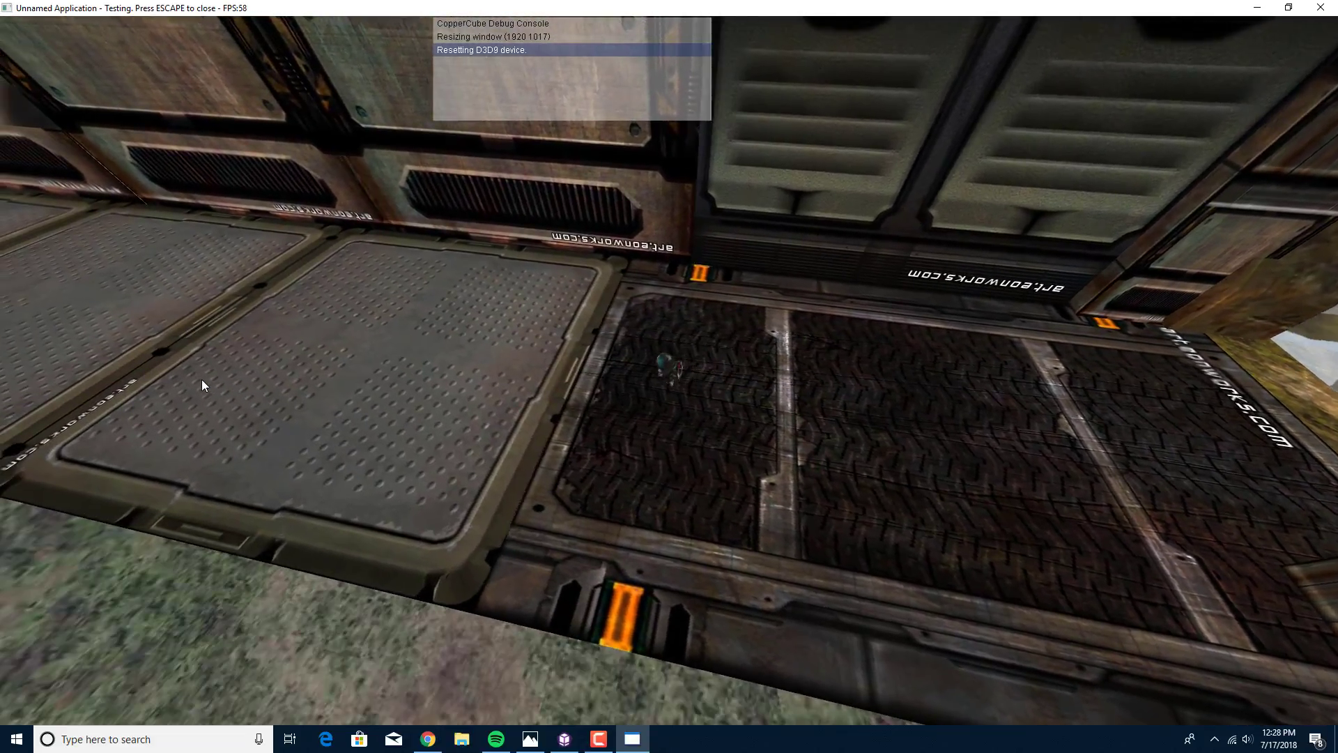
Step: Run the character along the studded floor panels to the wall opening with black smoke, and end the play test
key(Up)
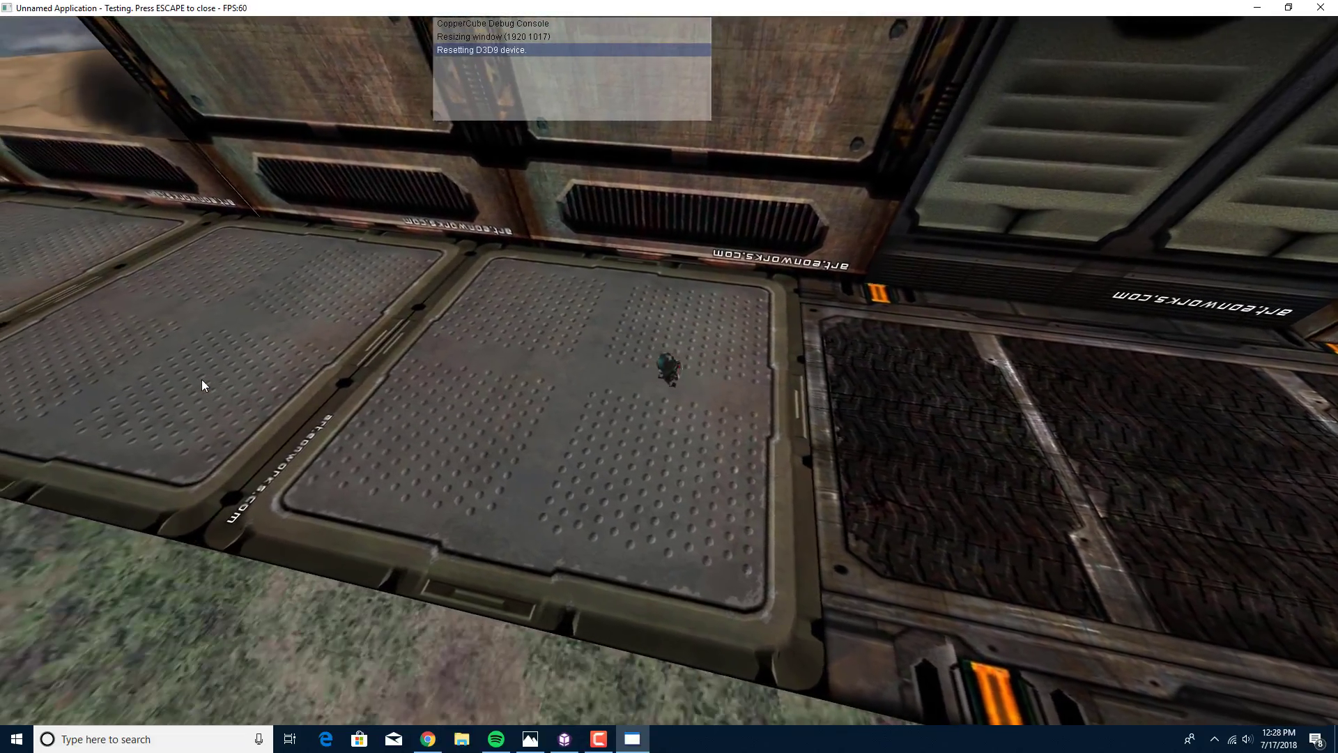
key(Up)
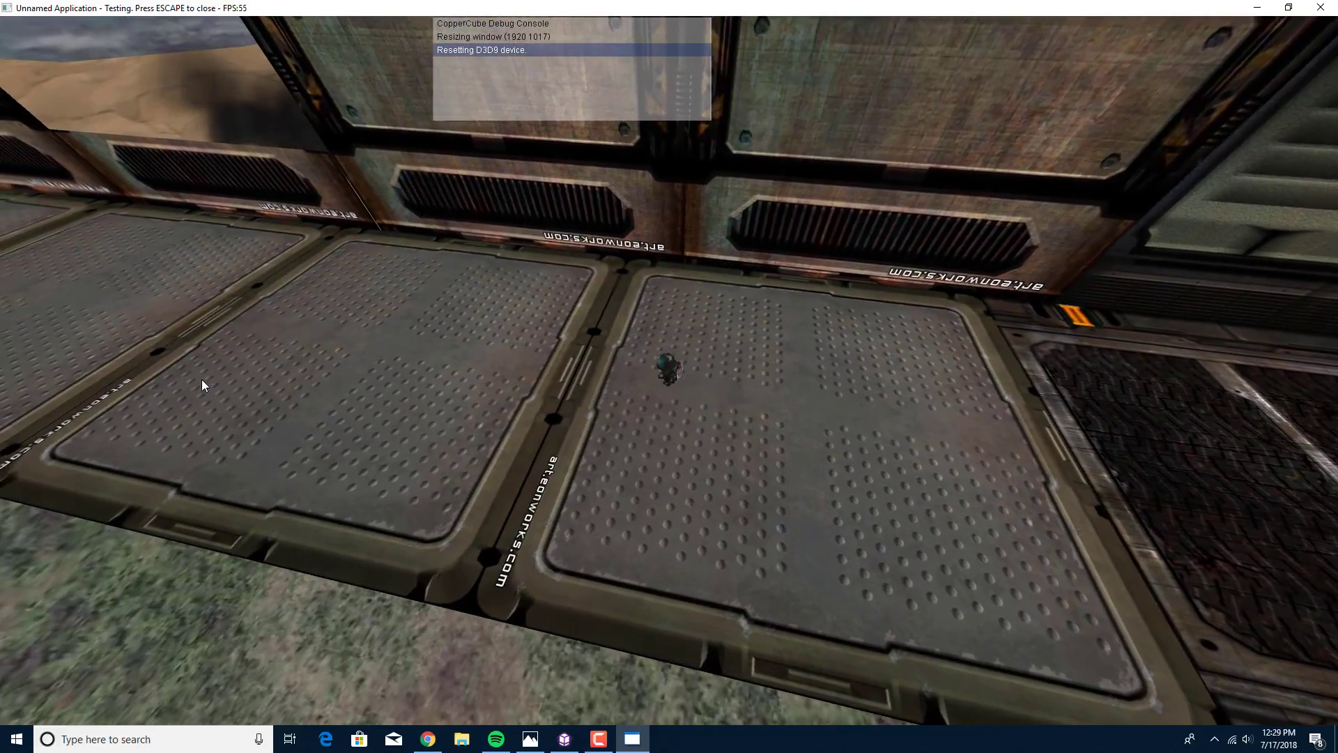
key(Up)
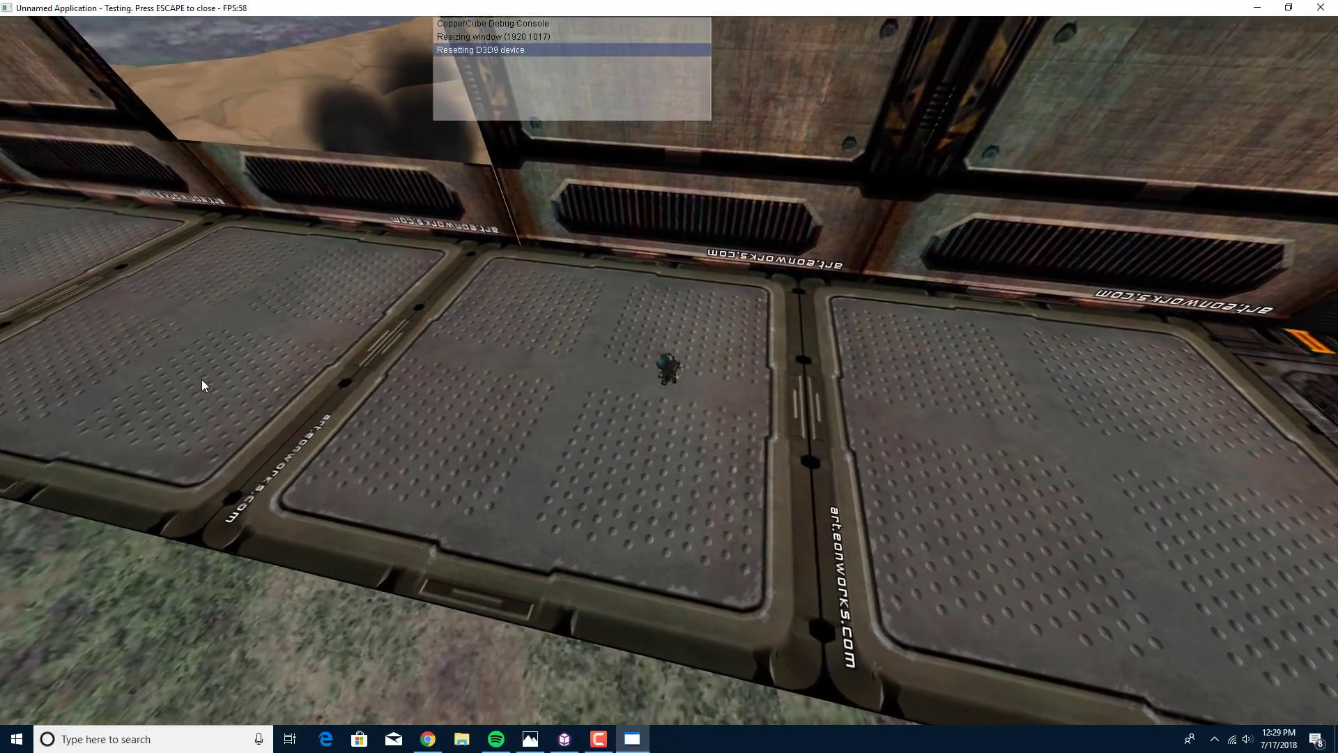
key(Up)
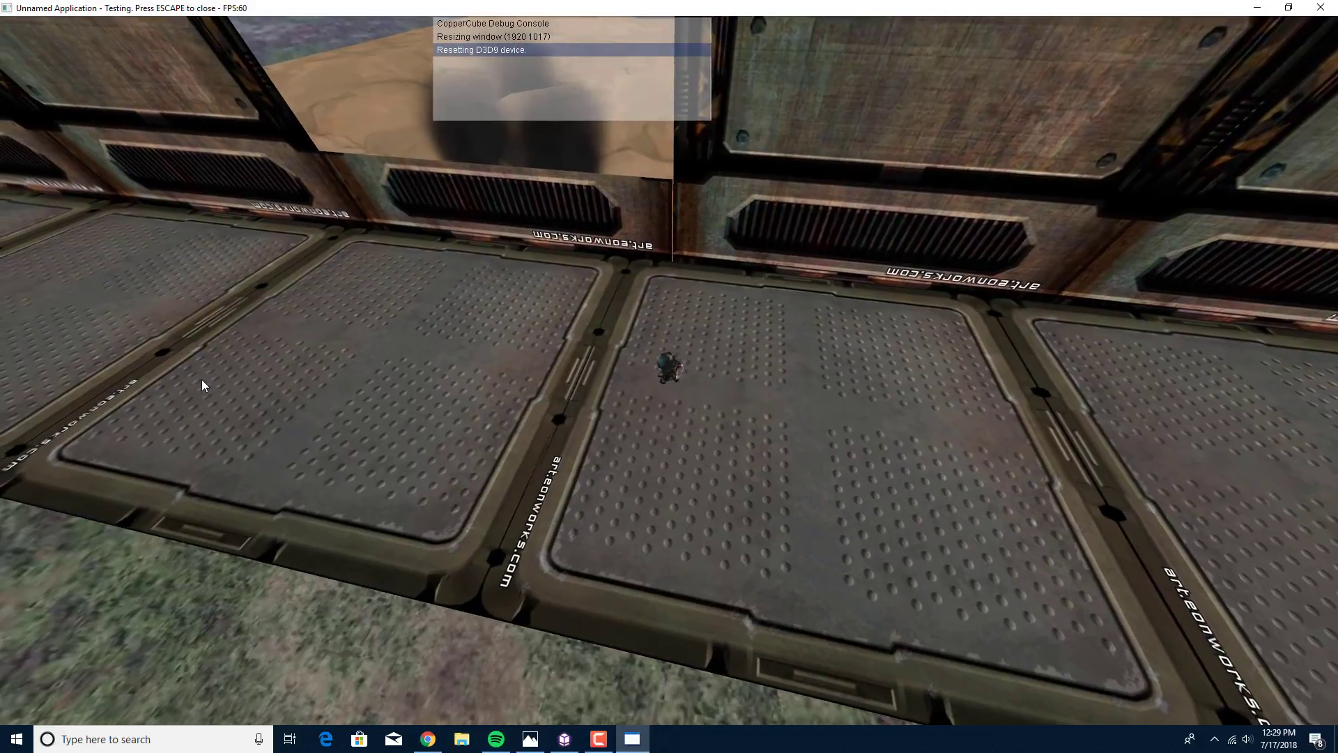
key(Up)
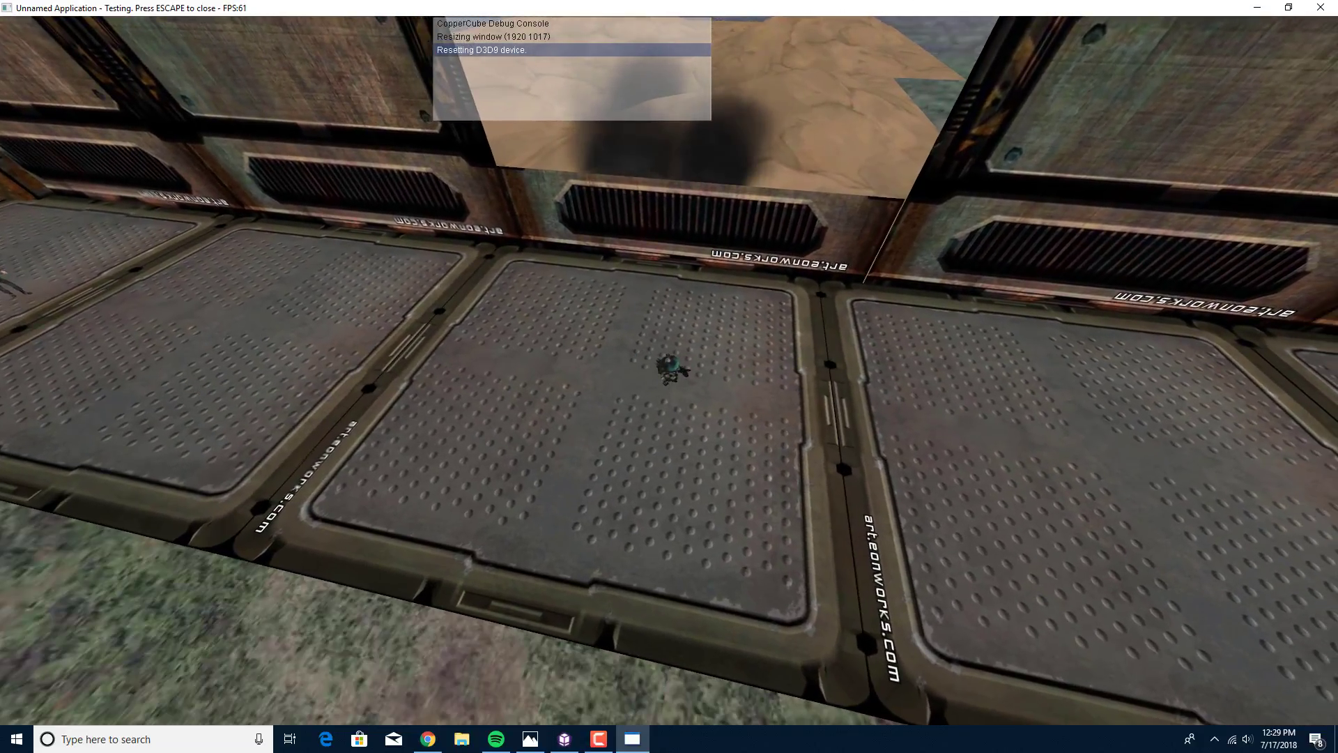
click(1319, 9)
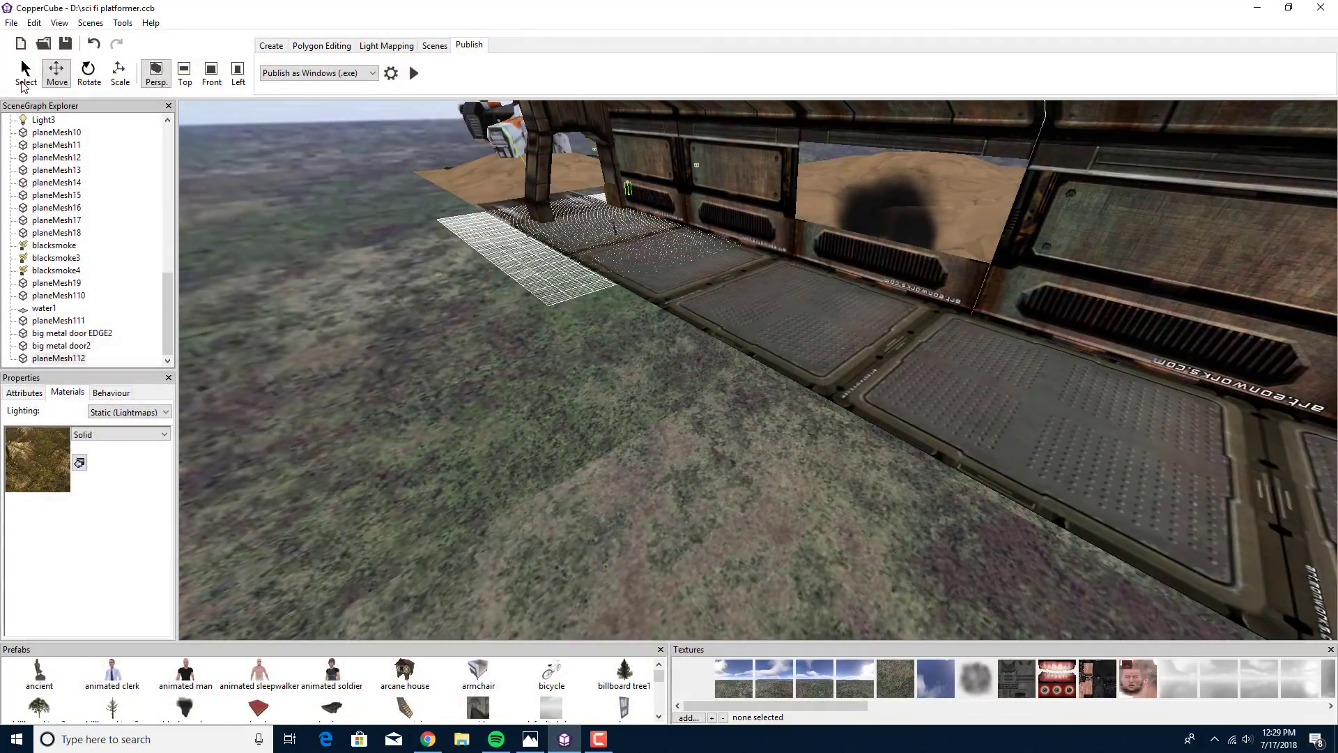
Step: Select the human figure standing on the studded floor panel in the corridor
scroll(10, 155, up, 12)
scroll(605, 300, up, 3)
drag(484, 283, 507, 267)
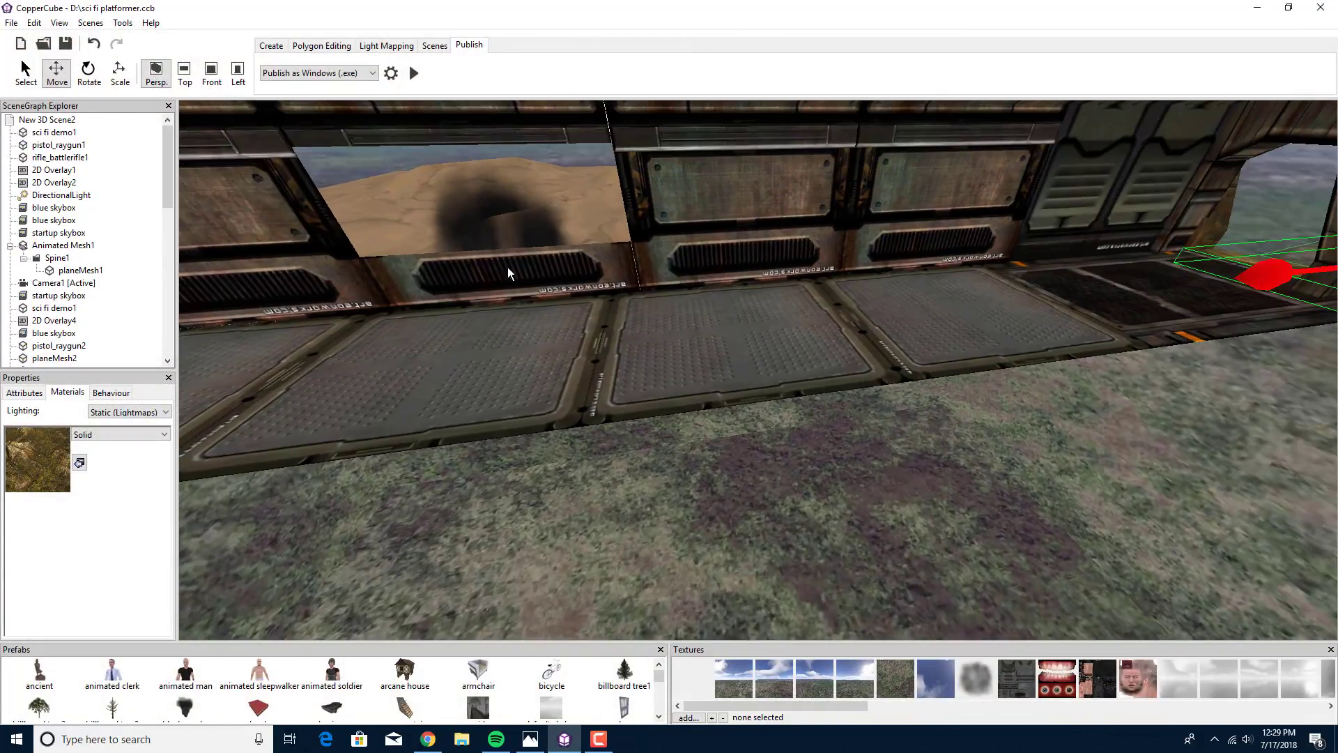
middle_drag(508, 267, 829, 276)
middle_drag(358, 367, 970, 269)
middle_drag(551, 314, 739, 297)
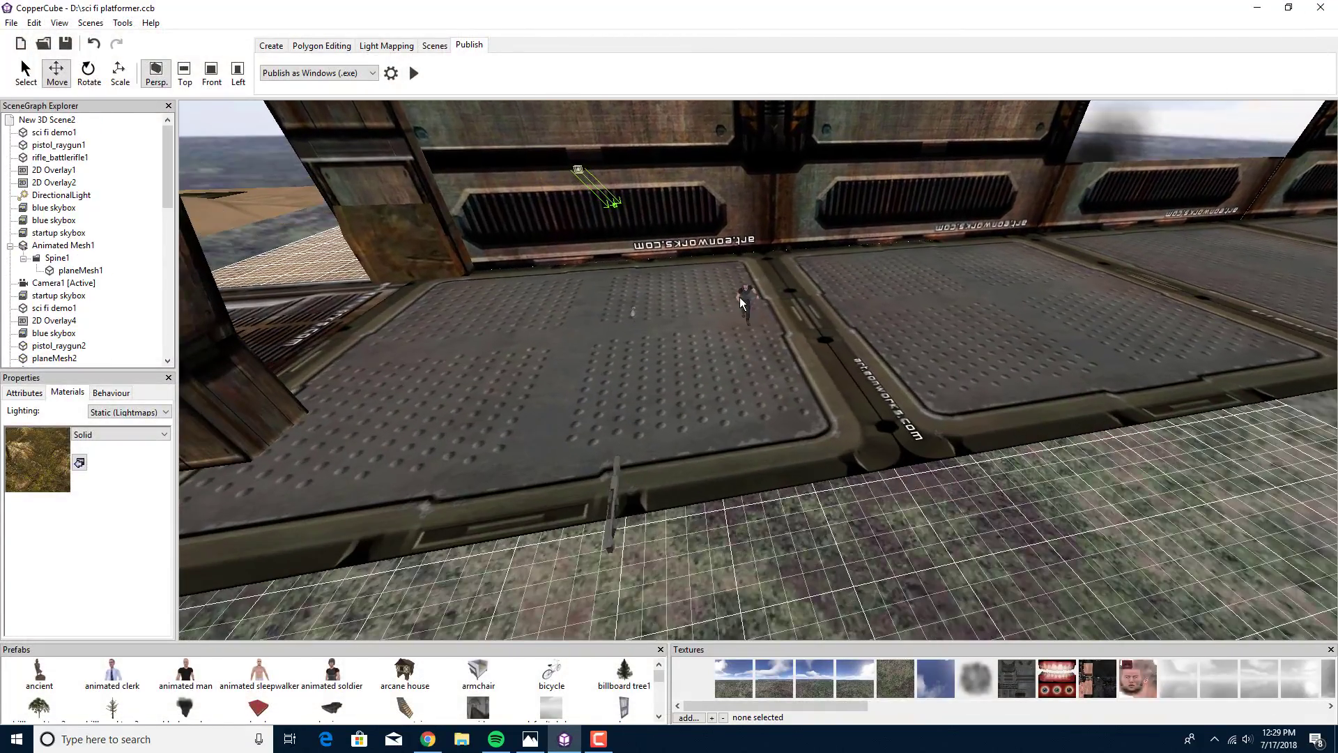
scroll(739, 297, up, 2)
click(739, 287)
scroll(674, 284, up, 5)
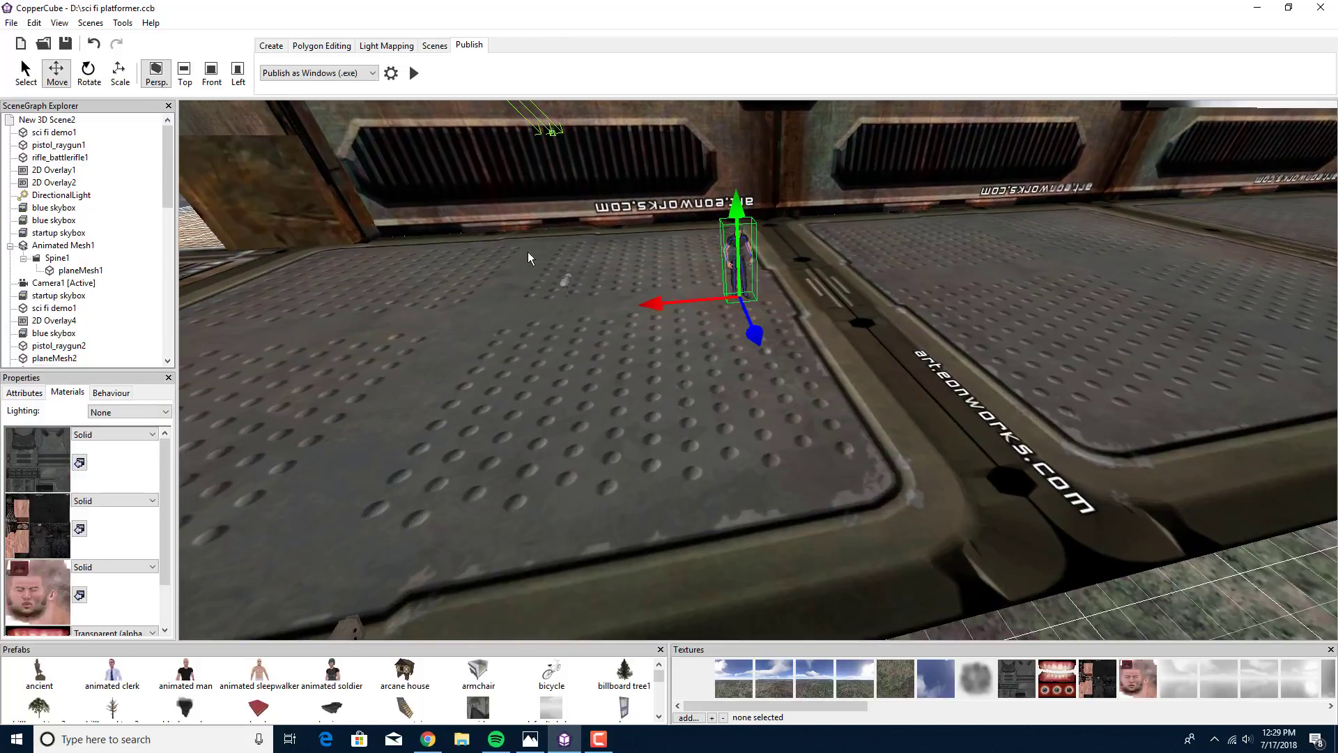
Step: Examine the studded panel around the human figure and the armoured player character on the slatted platform
scroll(657, 291, down, 2)
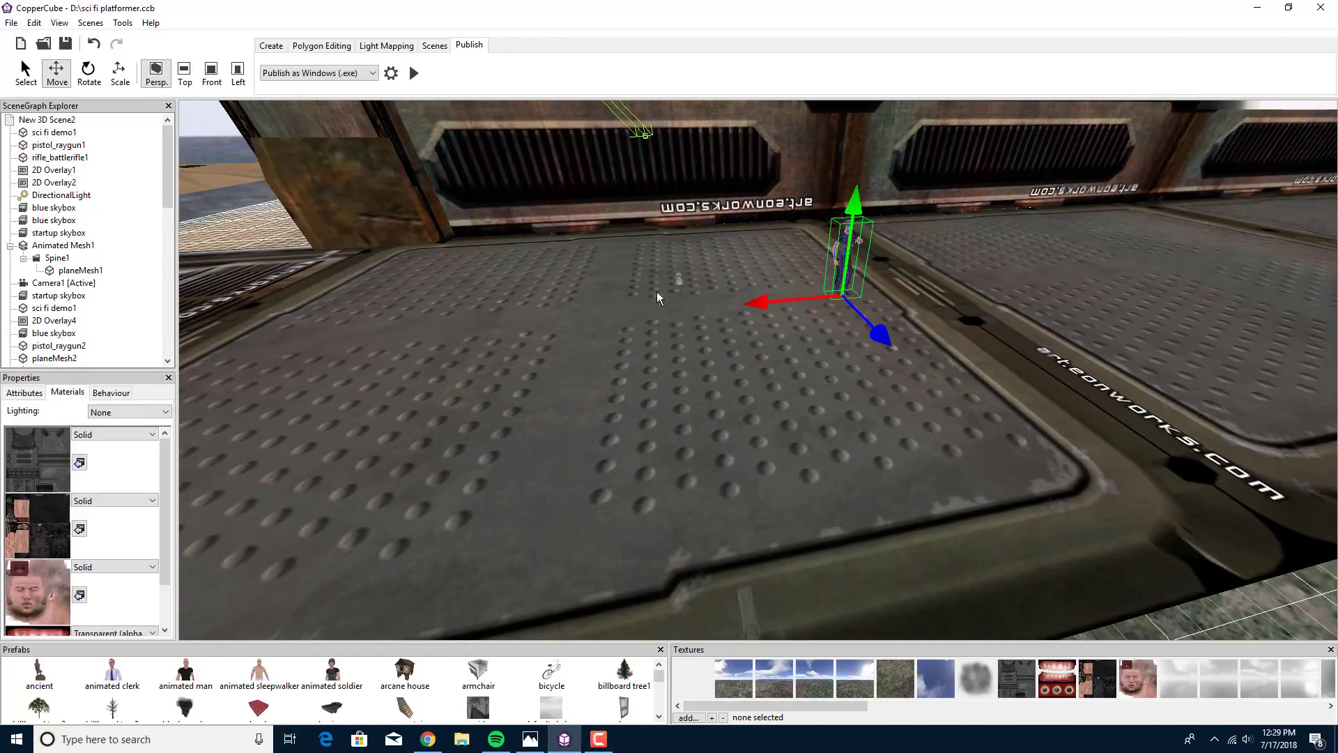
right_drag(657, 291, 552, 254)
middle_drag(552, 254, 672, 374)
middle_drag(558, 313, 722, 403)
scroll(733, 382, up, 4)
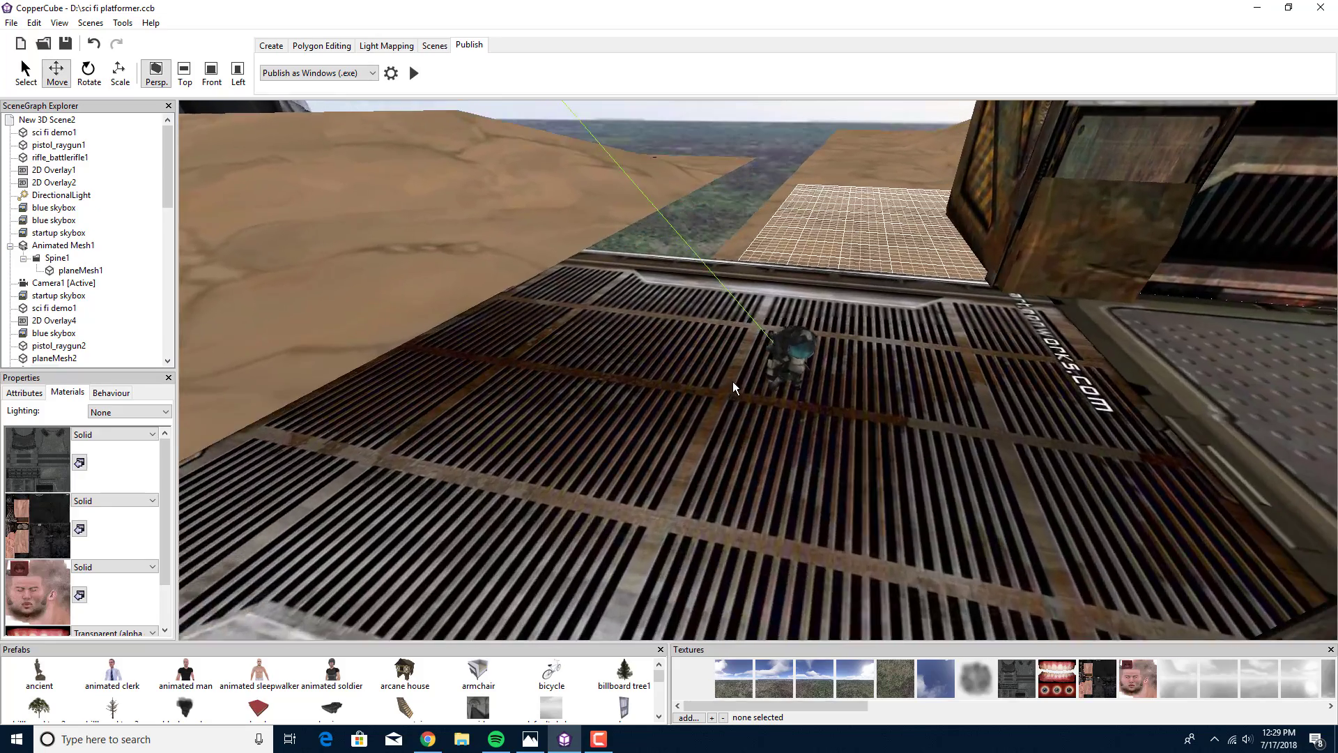
right_drag(818, 361, 899, 351)
middle_drag(899, 351, 782, 621)
Step: Examine the layout of the corridor, slatted platform and sand areas from above and from both sides
scroll(905, 508, down, 4)
middle_drag(819, 425, 426, 237)
right_drag(913, 268, 801, 244)
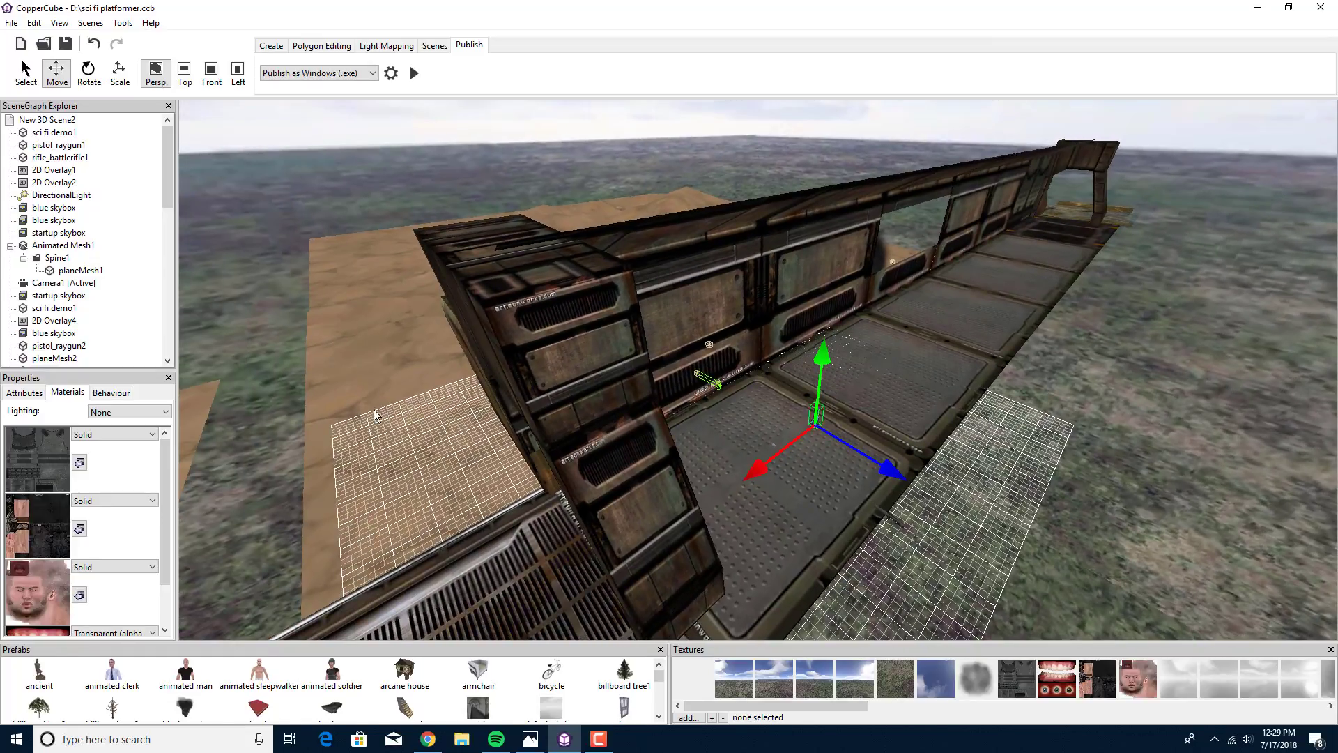
middle_drag(1000, 260, 1283, 348)
right_drag(813, 379, 849, 344)
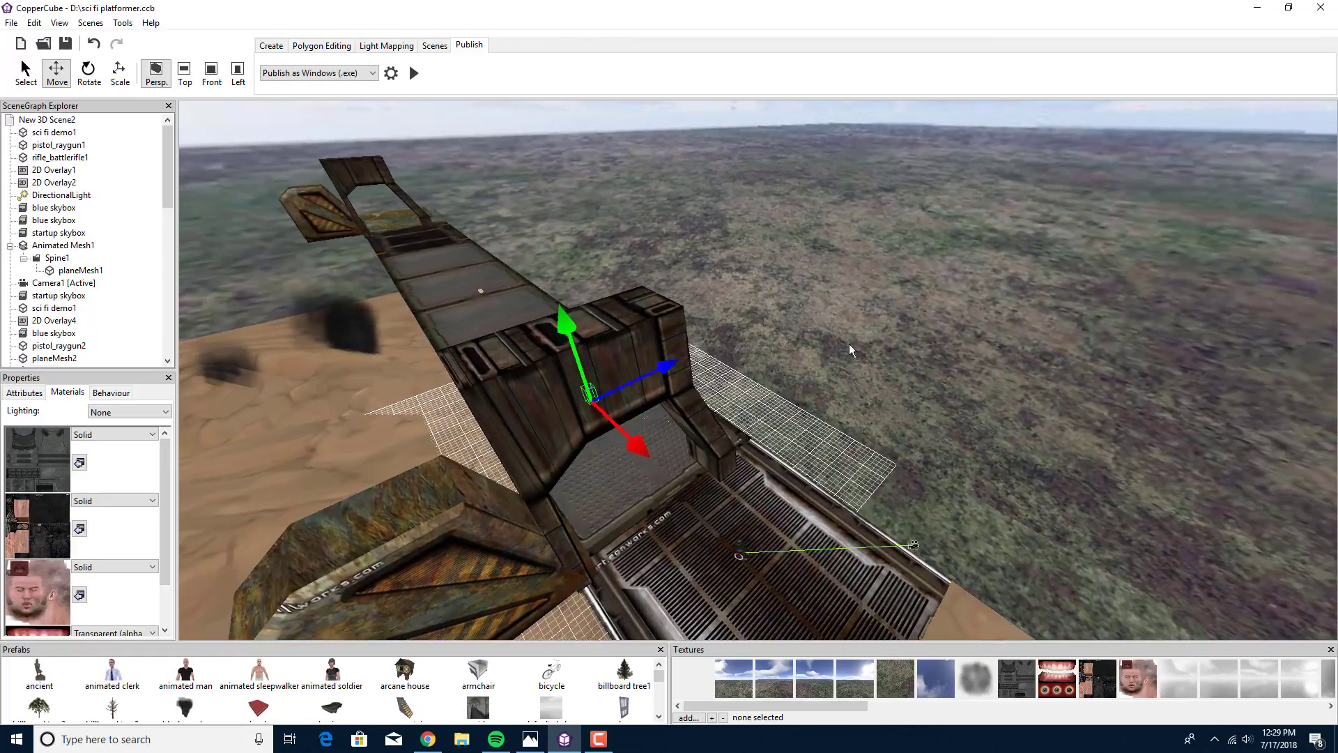
middle_drag(849, 344, 290, 397)
right_drag(773, 401, 693, 410)
middle_drag(693, 409, 161, 245)
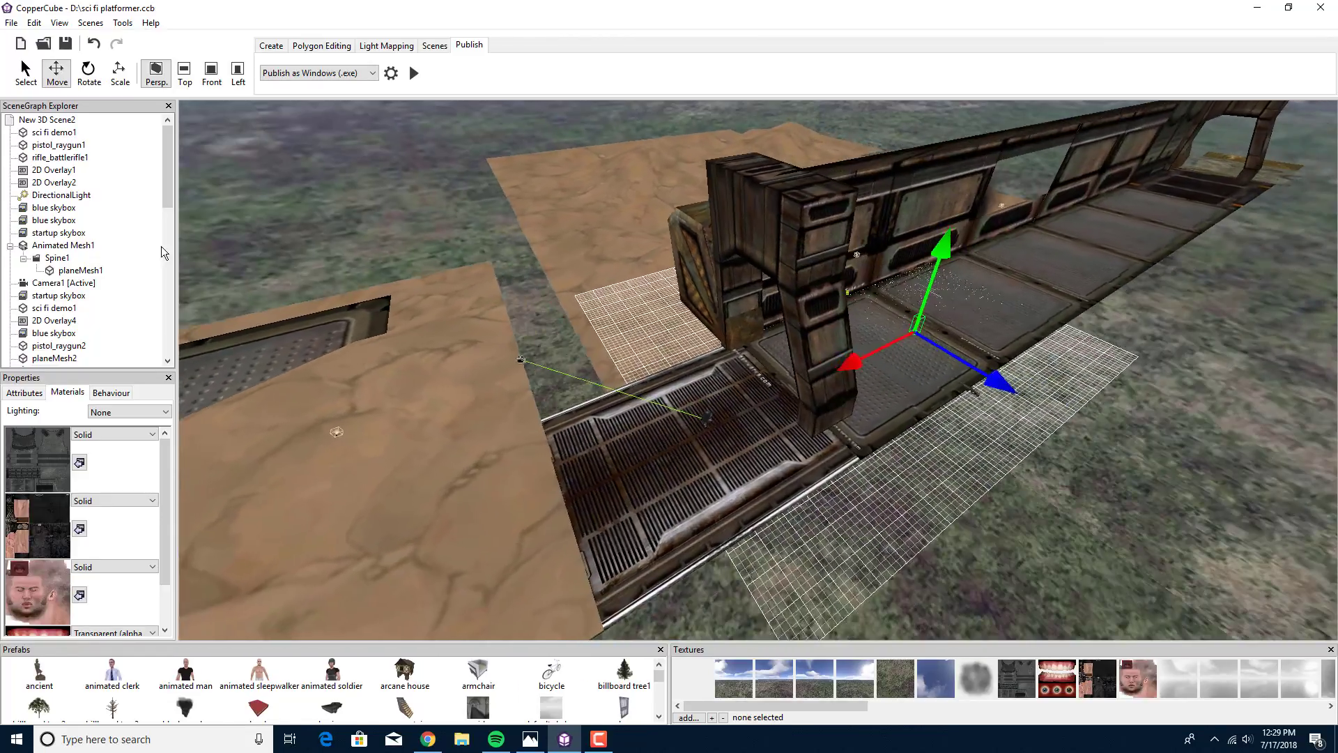
Step: Select the camera above the sand near the slatted platform and view its attributes
right_drag(780, 209, 722, 188)
middle_drag(849, 427, 394, 329)
right_drag(593, 343, 550, 329)
middle_drag(551, 329, 736, 383)
right_drag(736, 384, 670, 308)
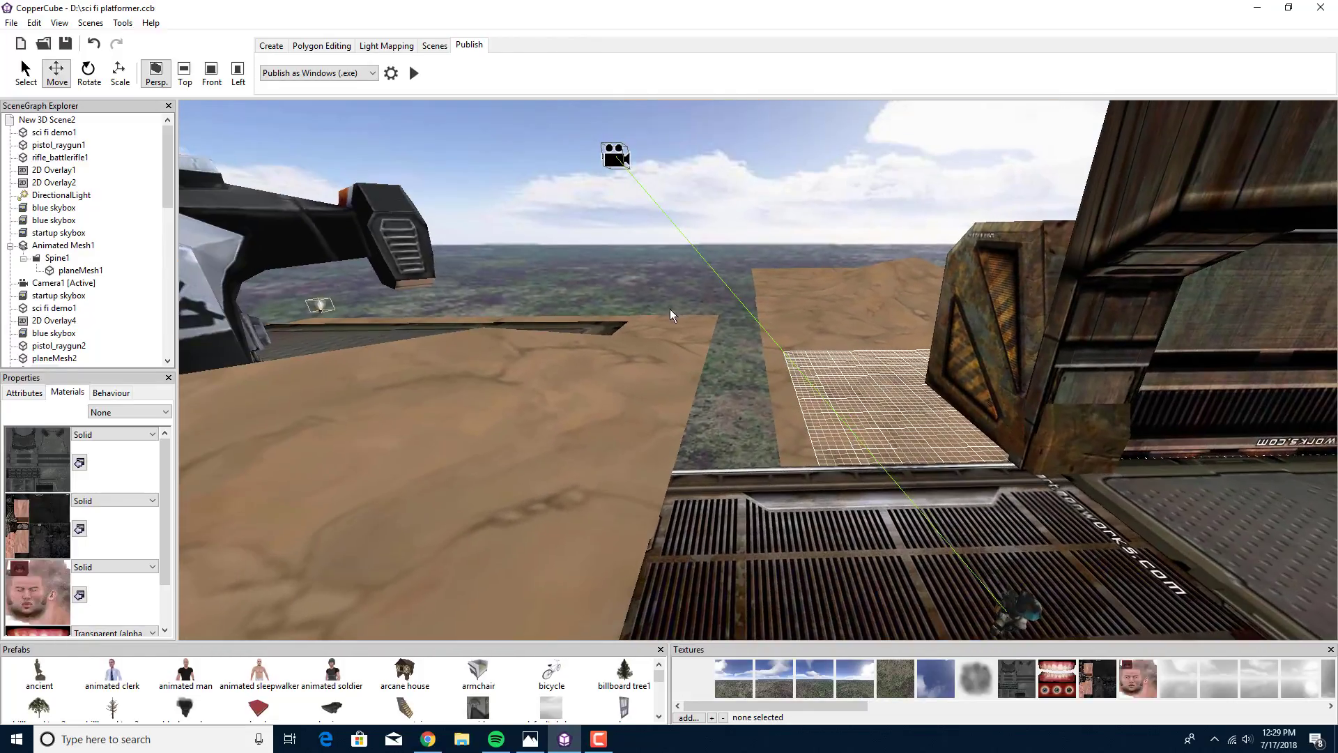
click(616, 158)
click(24, 392)
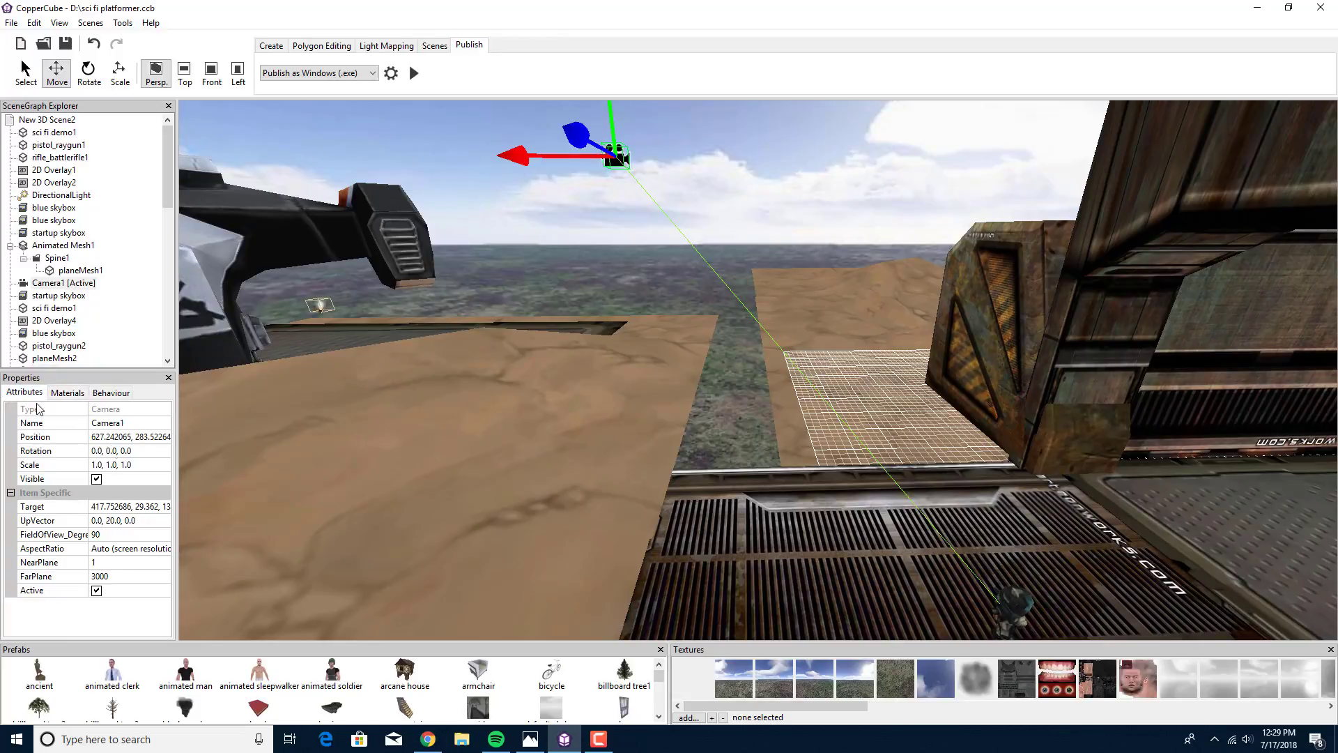
Step: Select the armoured player character's animated mesh on the slatted platform
middle_drag(589, 436, 520, 444)
scroll(699, 511, up, 2)
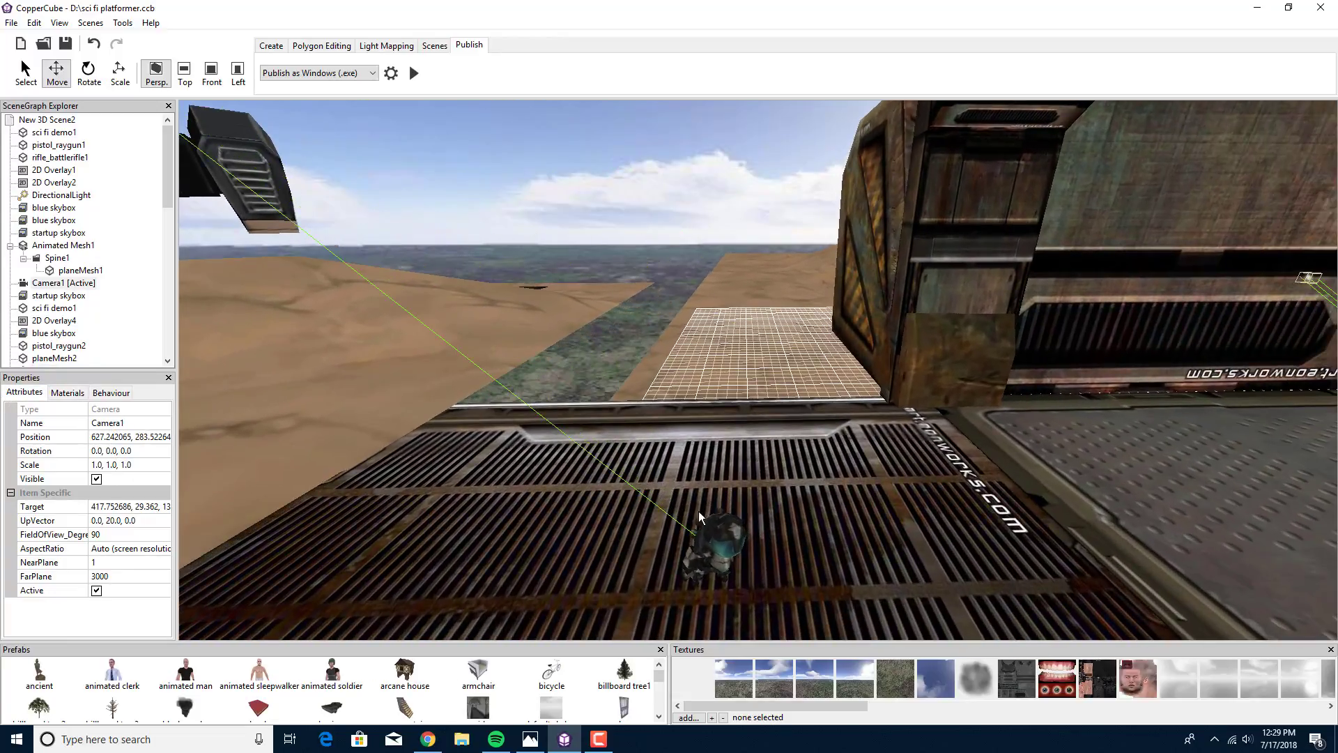
middle_drag(698, 512, 747, 441)
scroll(750, 446, up, 2)
click(800, 401)
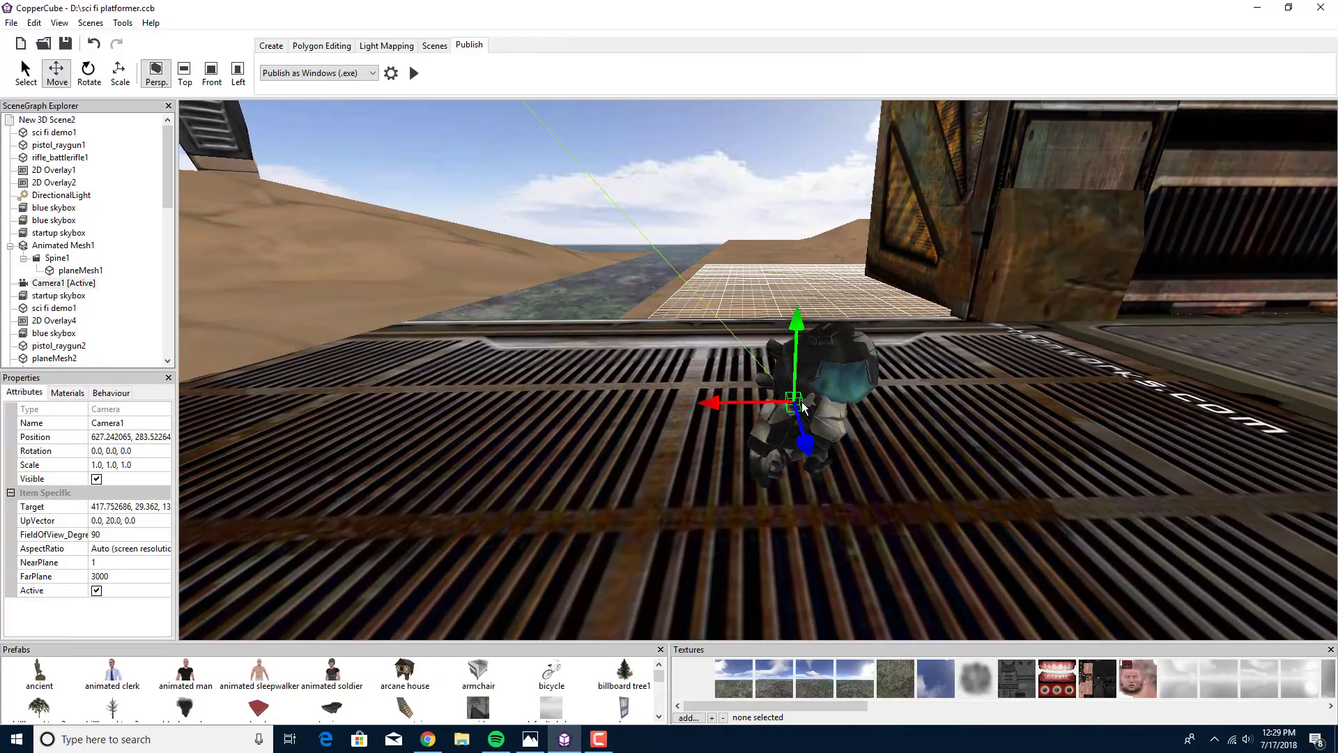
click(822, 370)
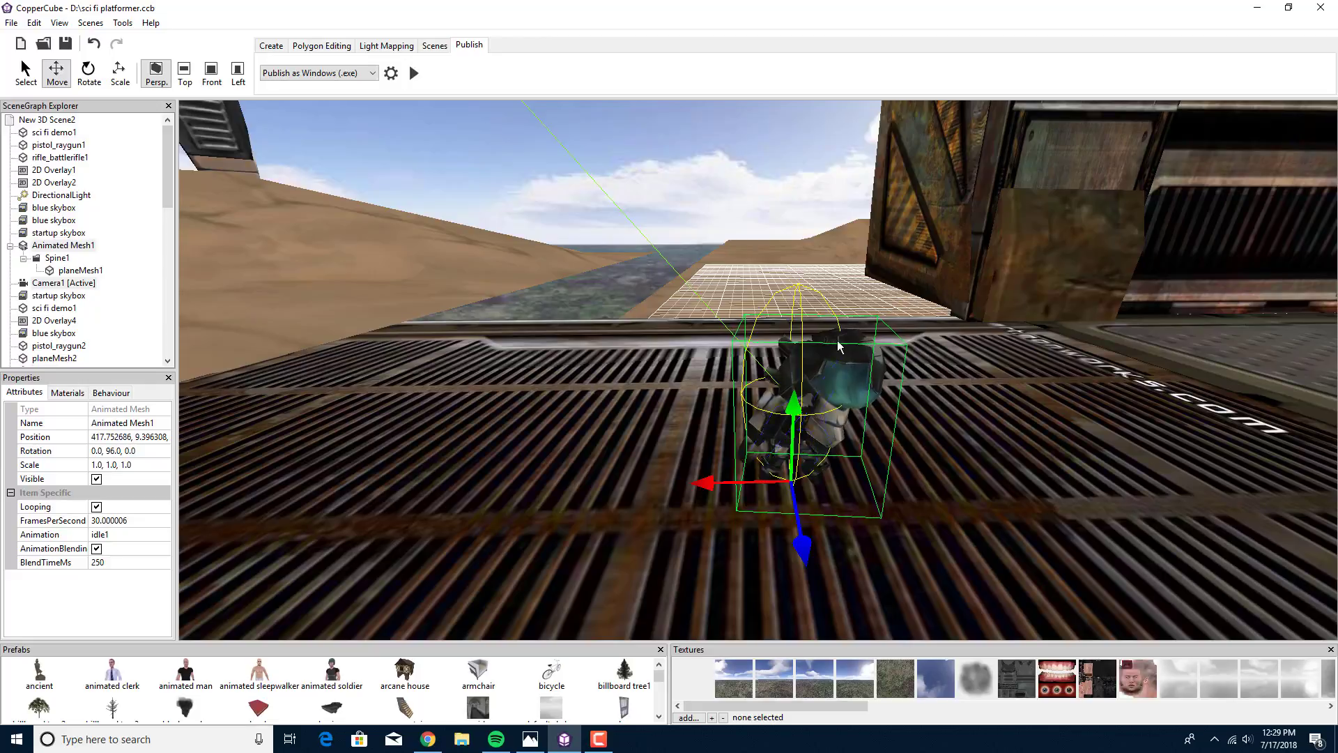
Step: Review the player character's Game Actor with Health and Simple 2D Jump'n'Run Player behaviour settings
click(109, 393)
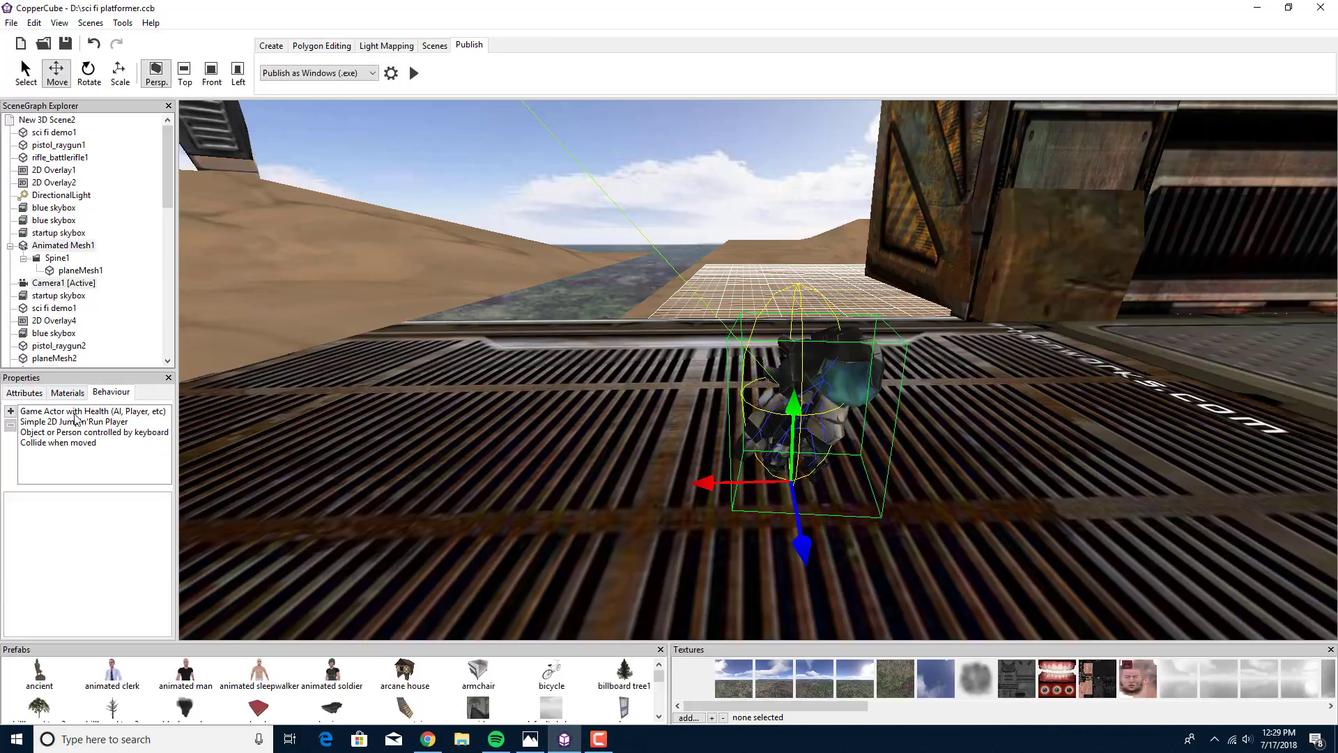
click(131, 412)
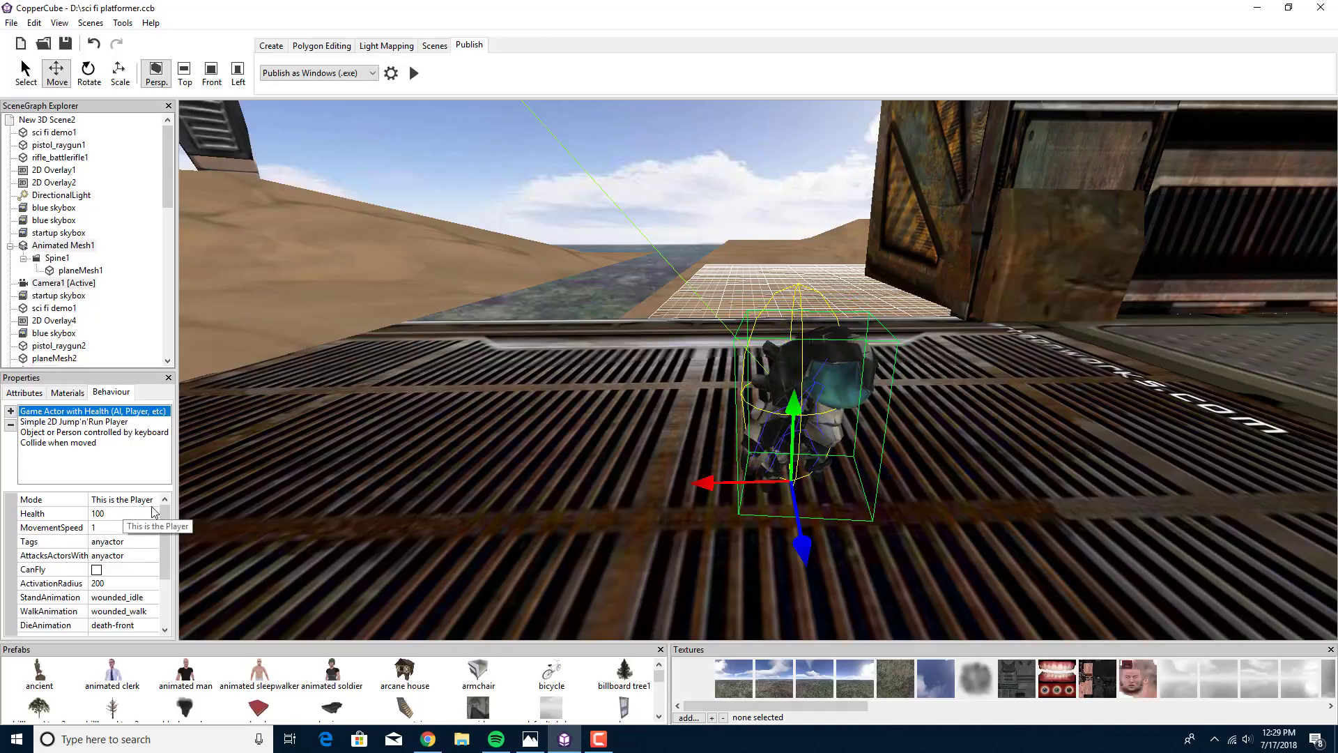
click(80, 422)
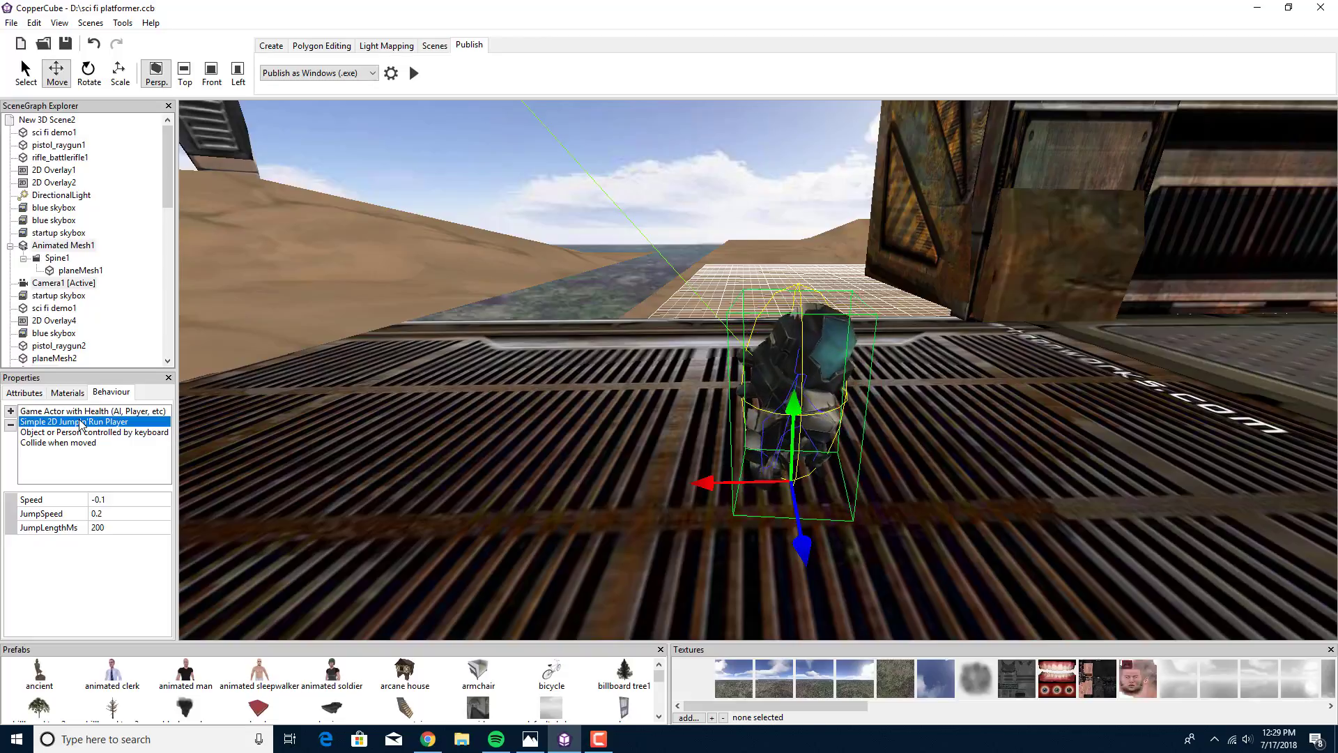
Step: Look through the scripted behaviours available for the player character and leave without adding one
click(11, 411)
mouse_move(98, 542)
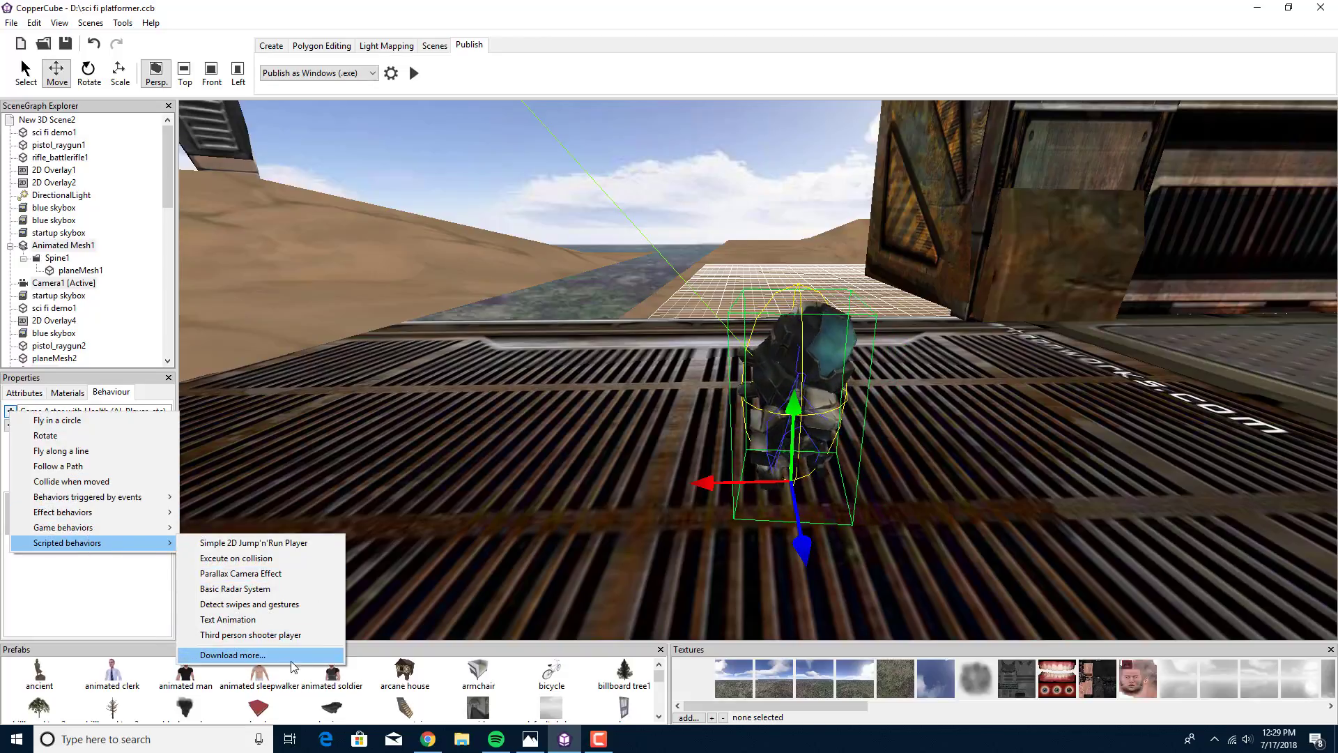
click(92, 587)
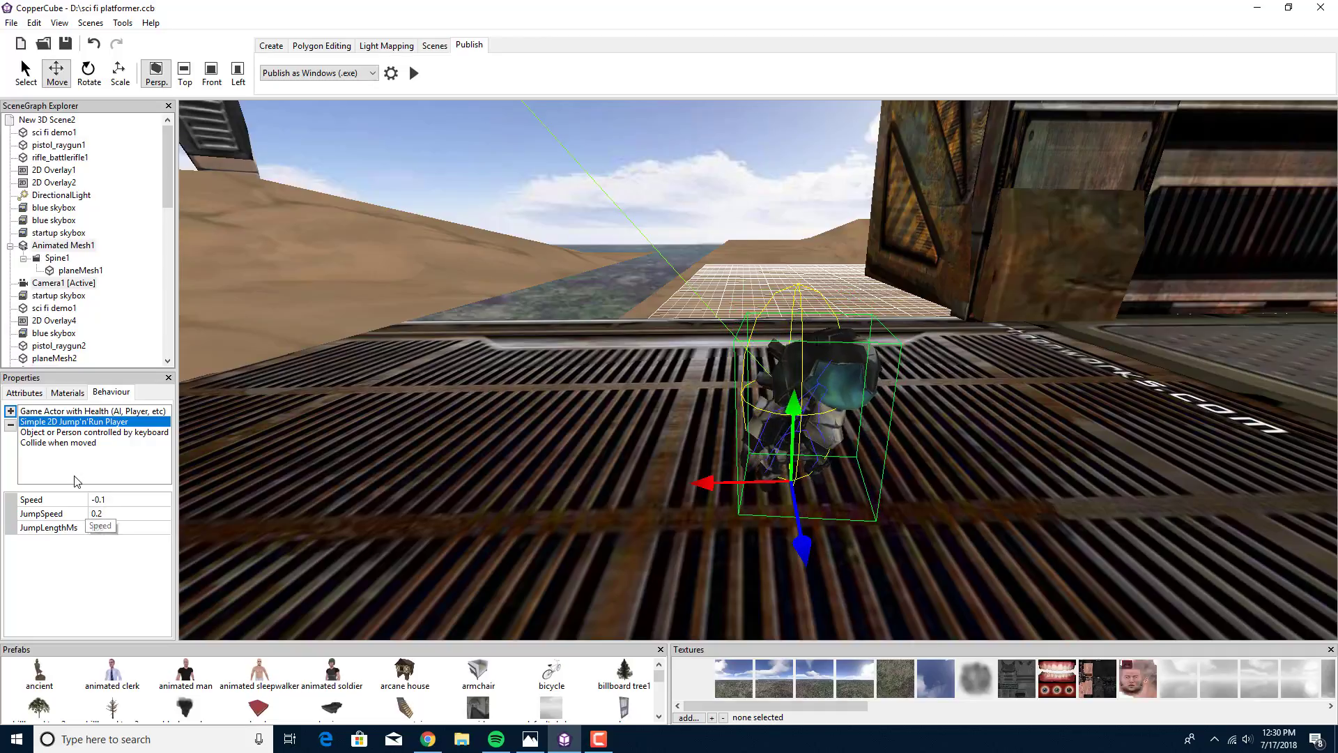
Step: Review the player character's Object or Person controlled by keyboard settings and its Collide when moved settings
click(89, 433)
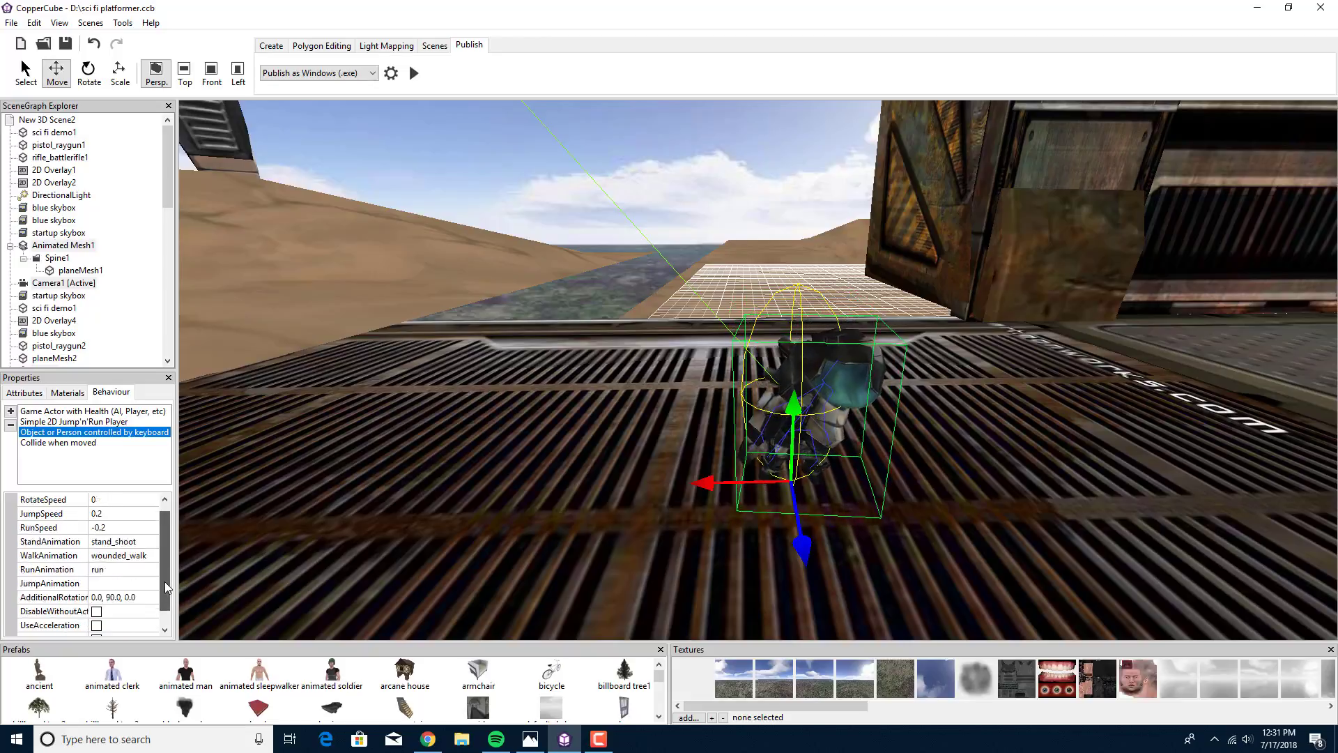
scroll(165, 581, down, 2)
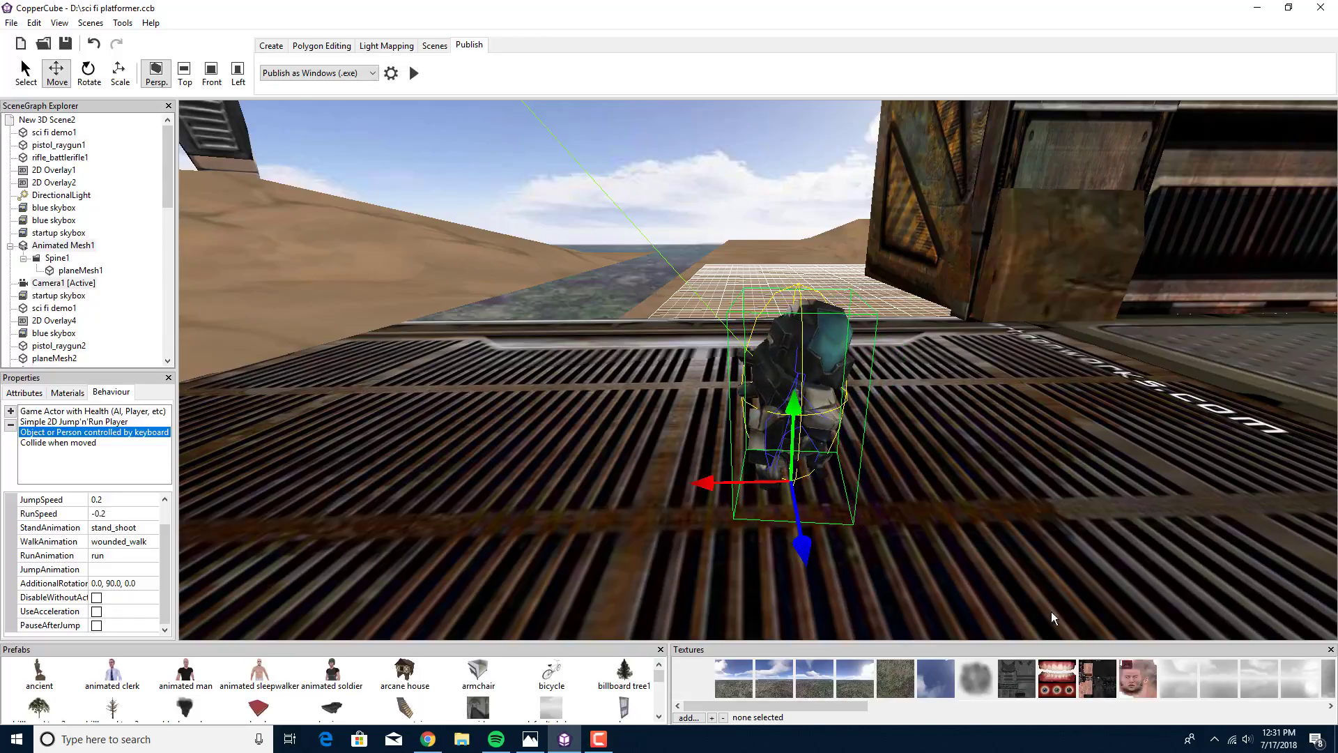
scroll(664, 380, down, 4)
drag(837, 445, 899, 340)
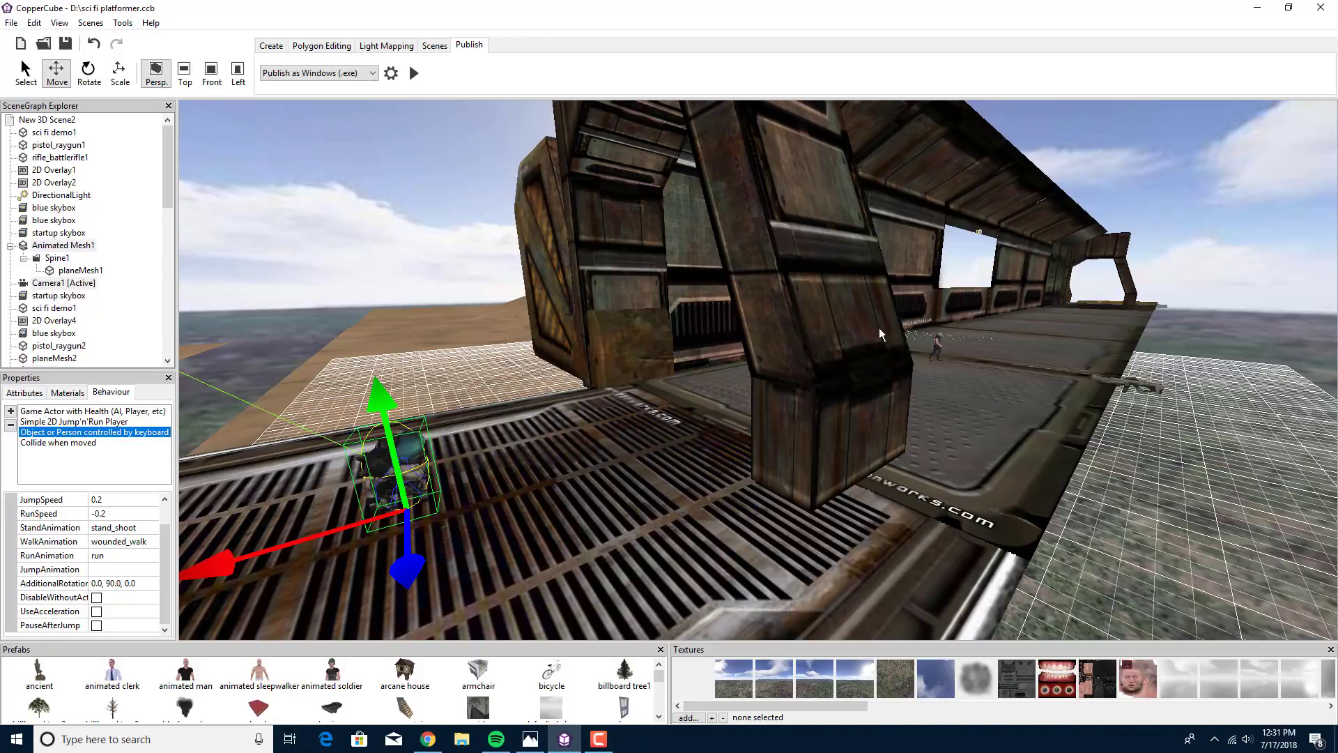
drag(881, 358, 54, 417)
click(58, 442)
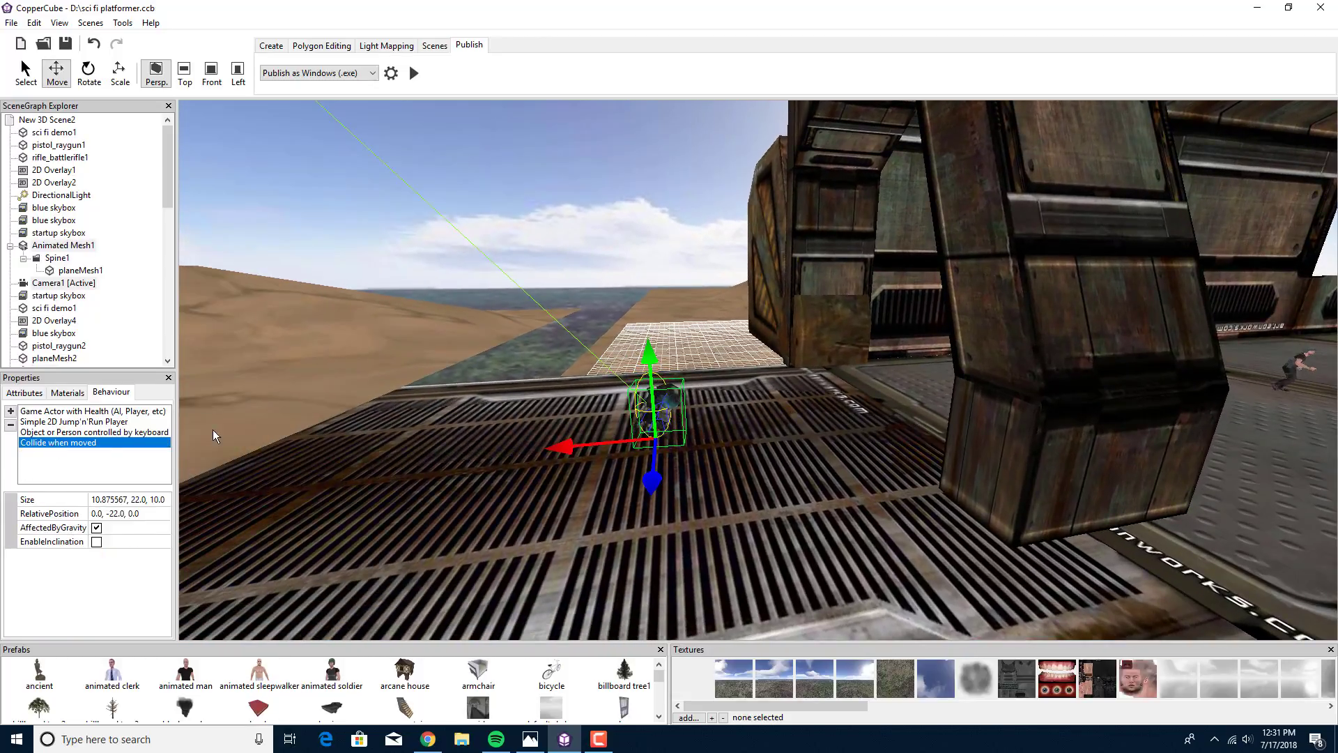
drag(787, 449, 836, 411)
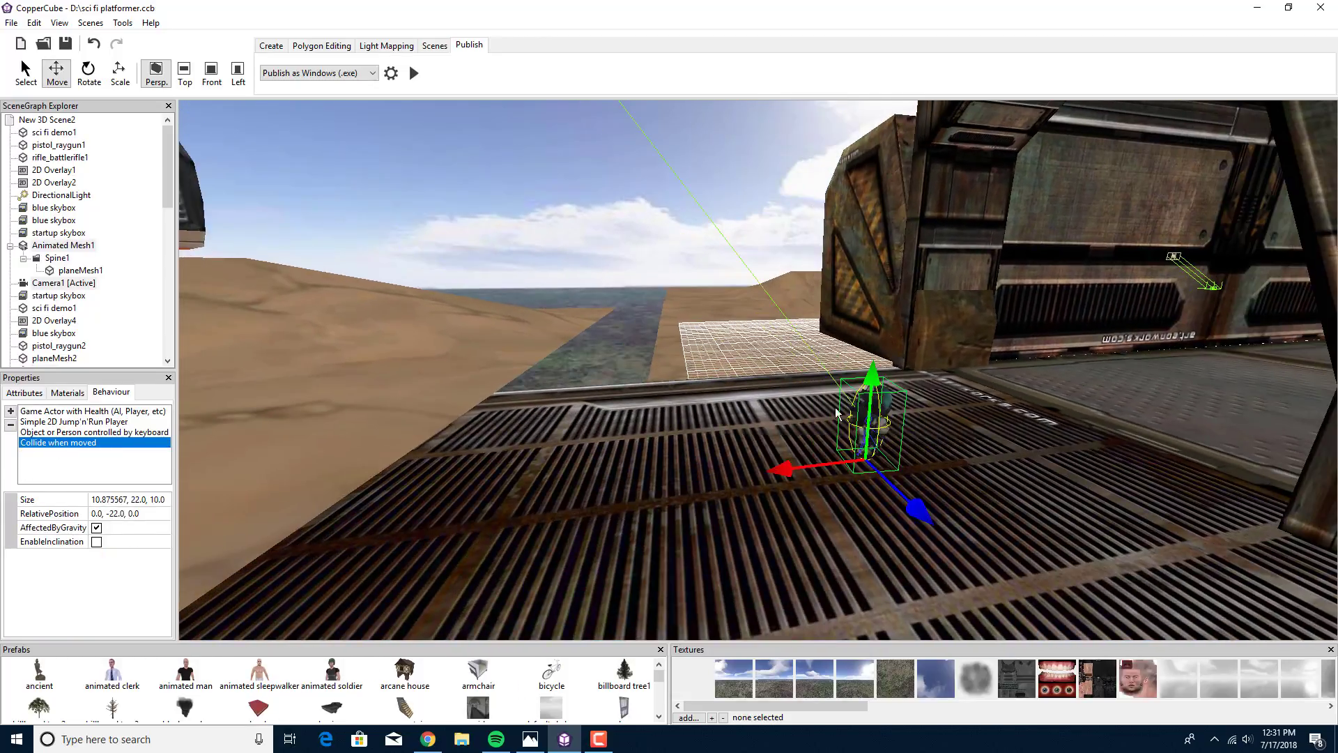
Step: Compare the player character's Simple 2D Jump'n'Run Player settings with the full list of its keyboard-control settings
click(67, 432)
click(73, 422)
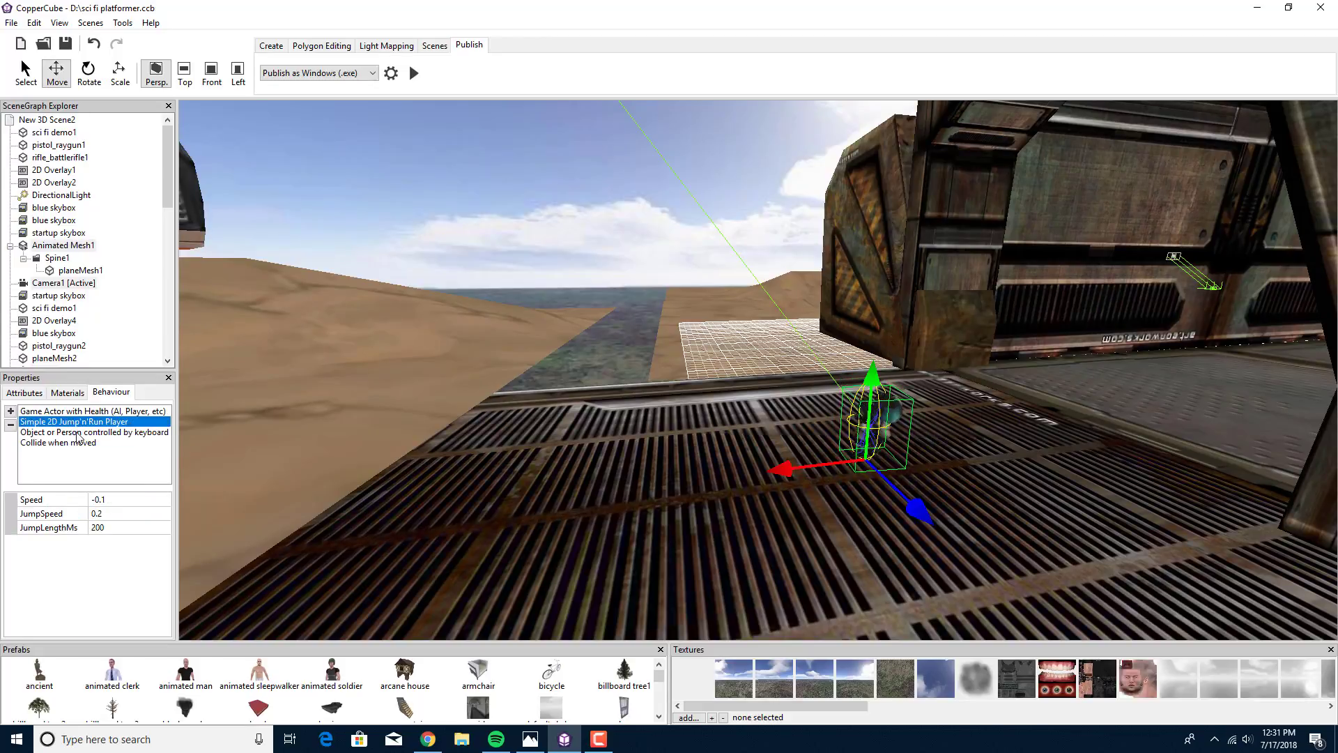
click(72, 432)
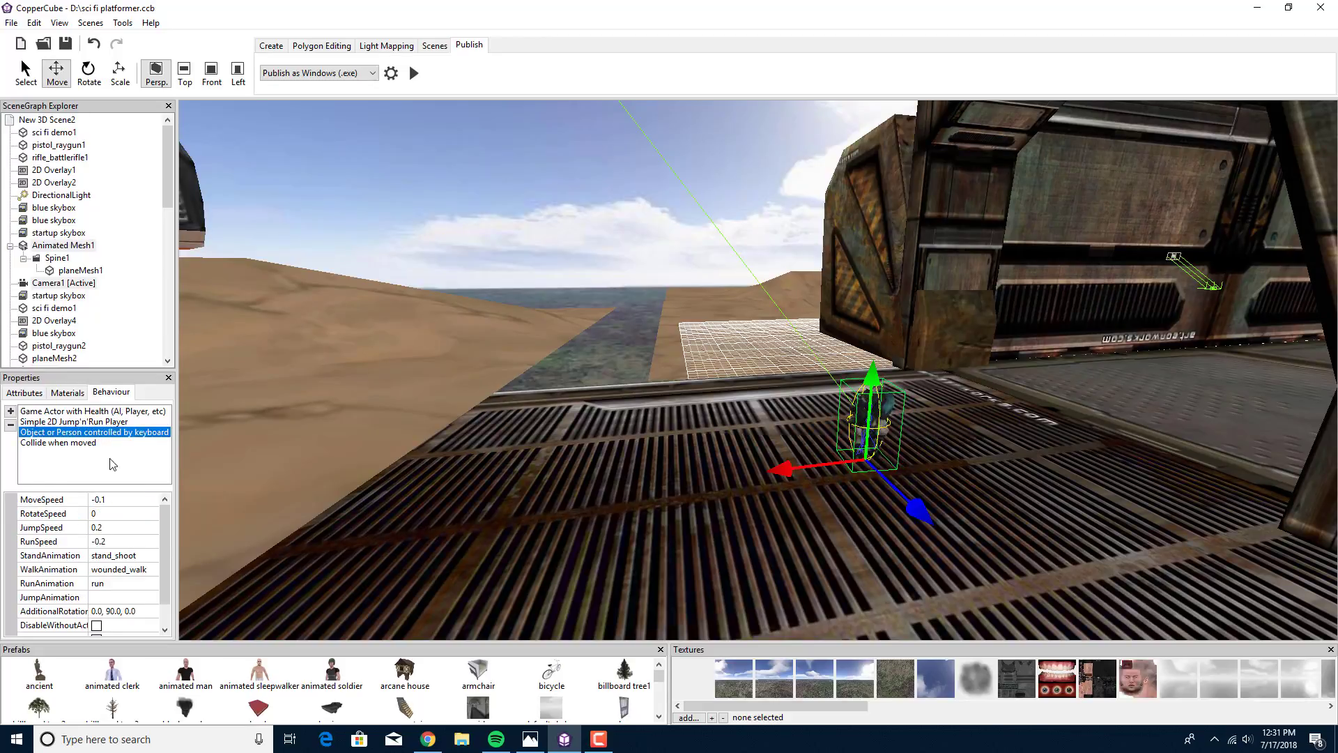
drag(165, 550, 154, 612)
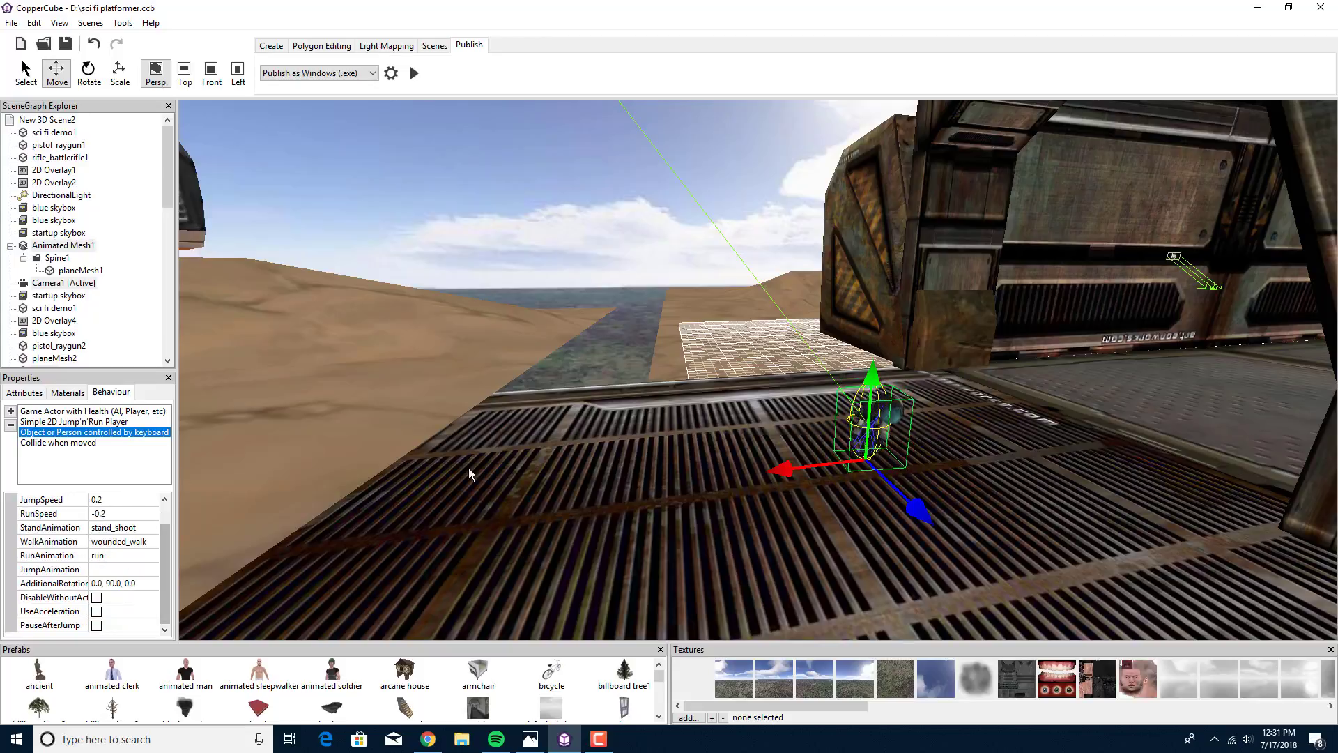
Step: Select the camera above the sand and review its 3rd Person Camera behaviour, including the object to follow and the follow mode
drag(773, 436, 722, 359)
click(593, 131)
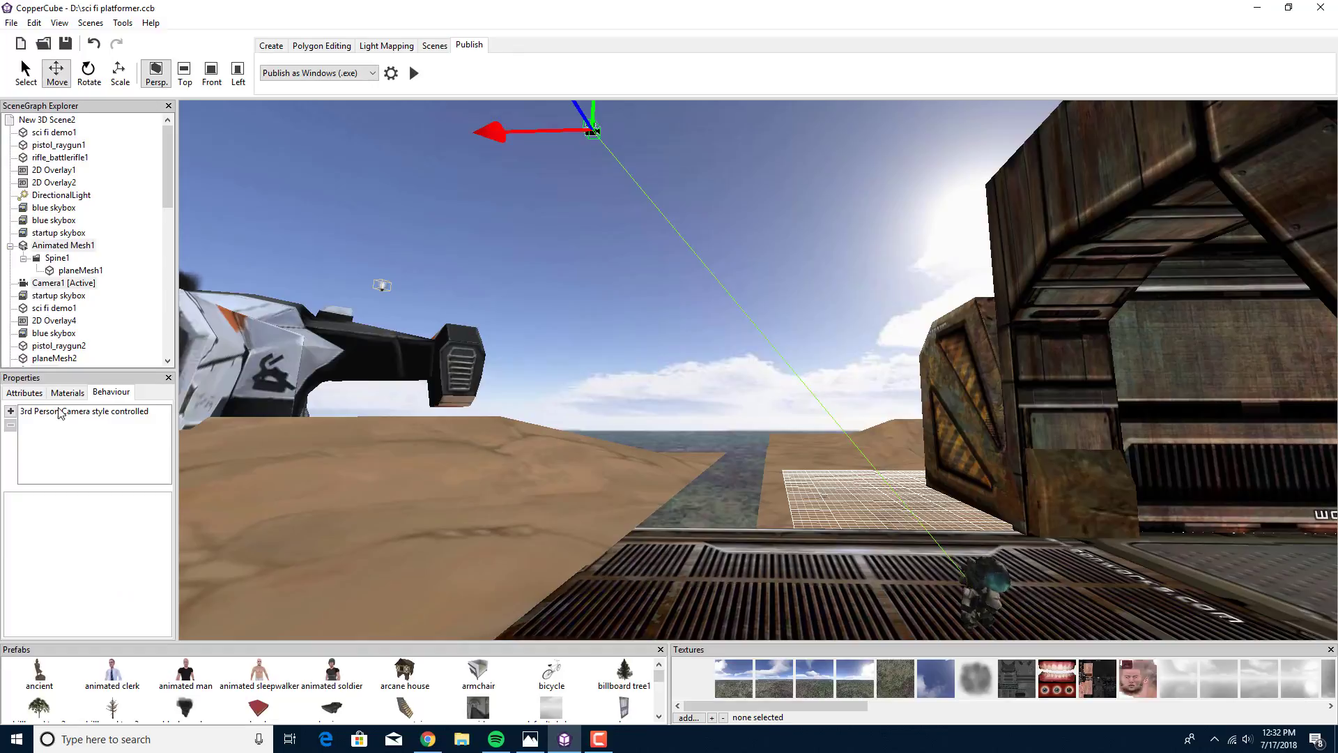
click(81, 412)
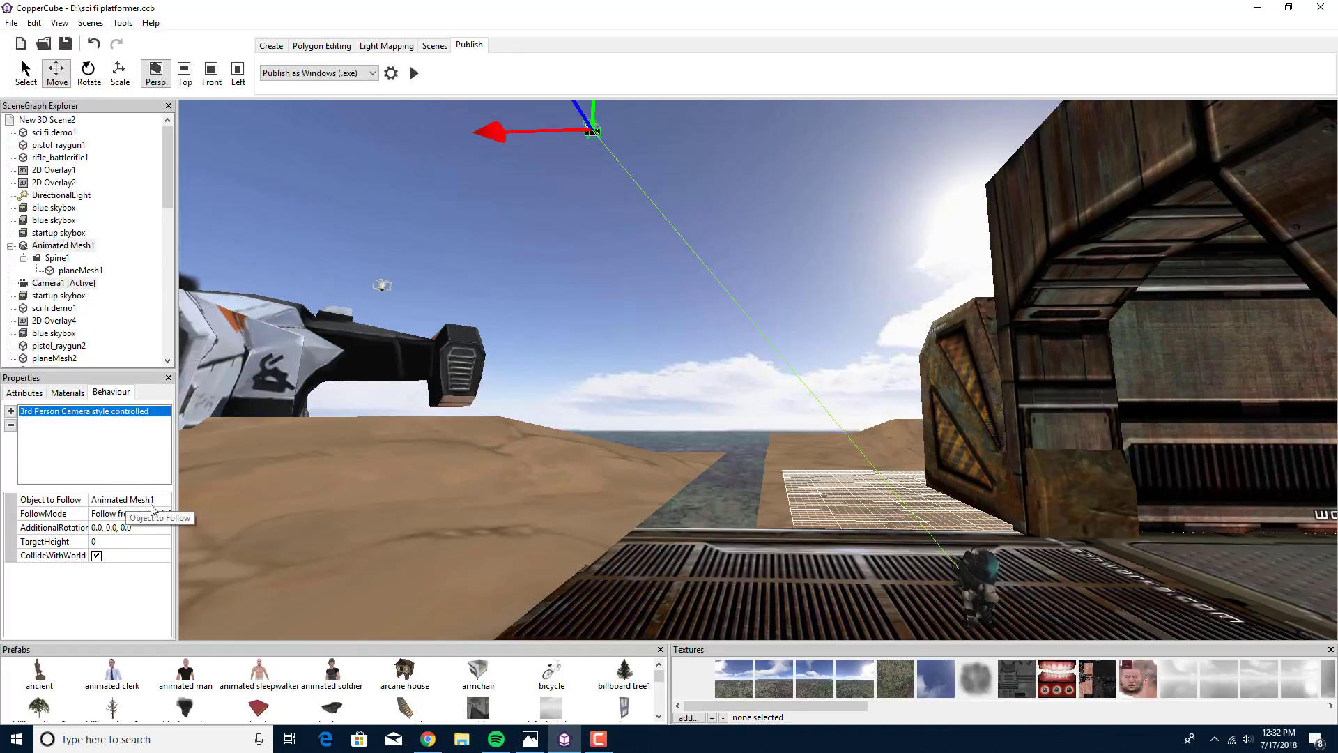
click(122, 514)
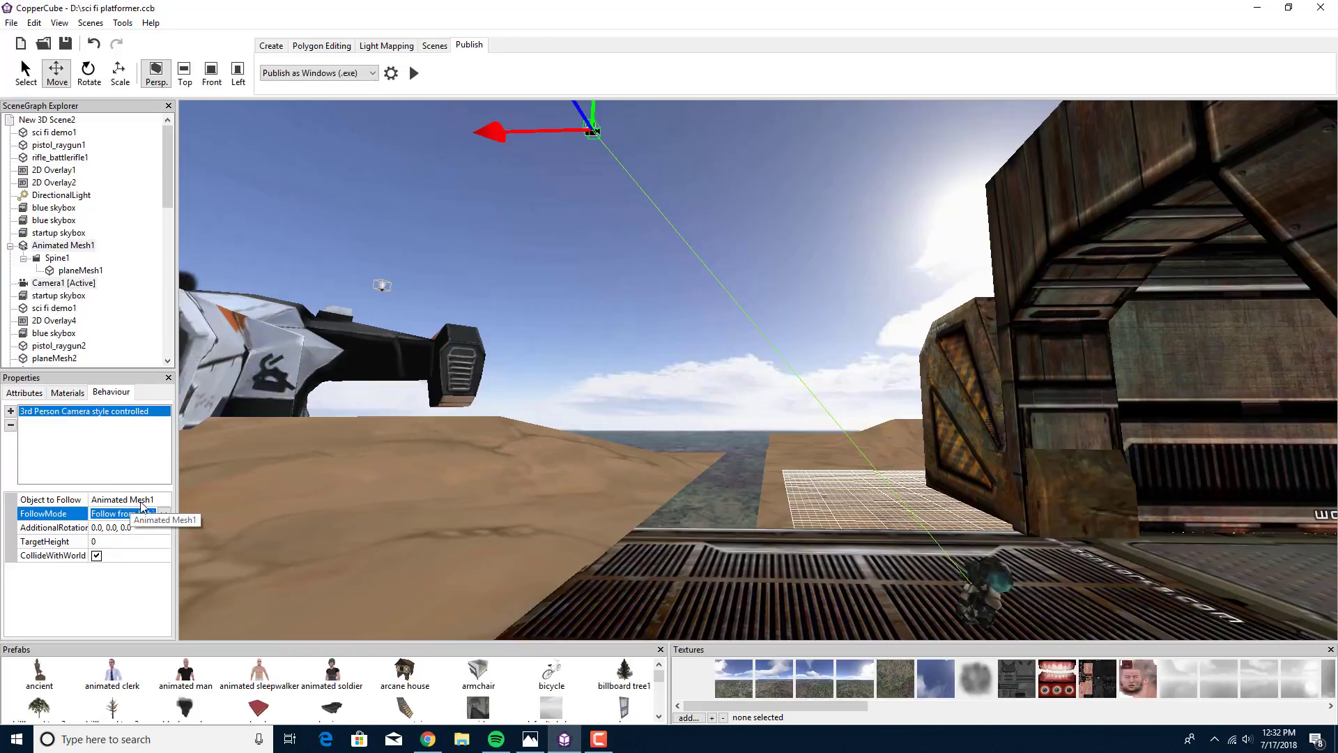
click(108, 518)
click(108, 531)
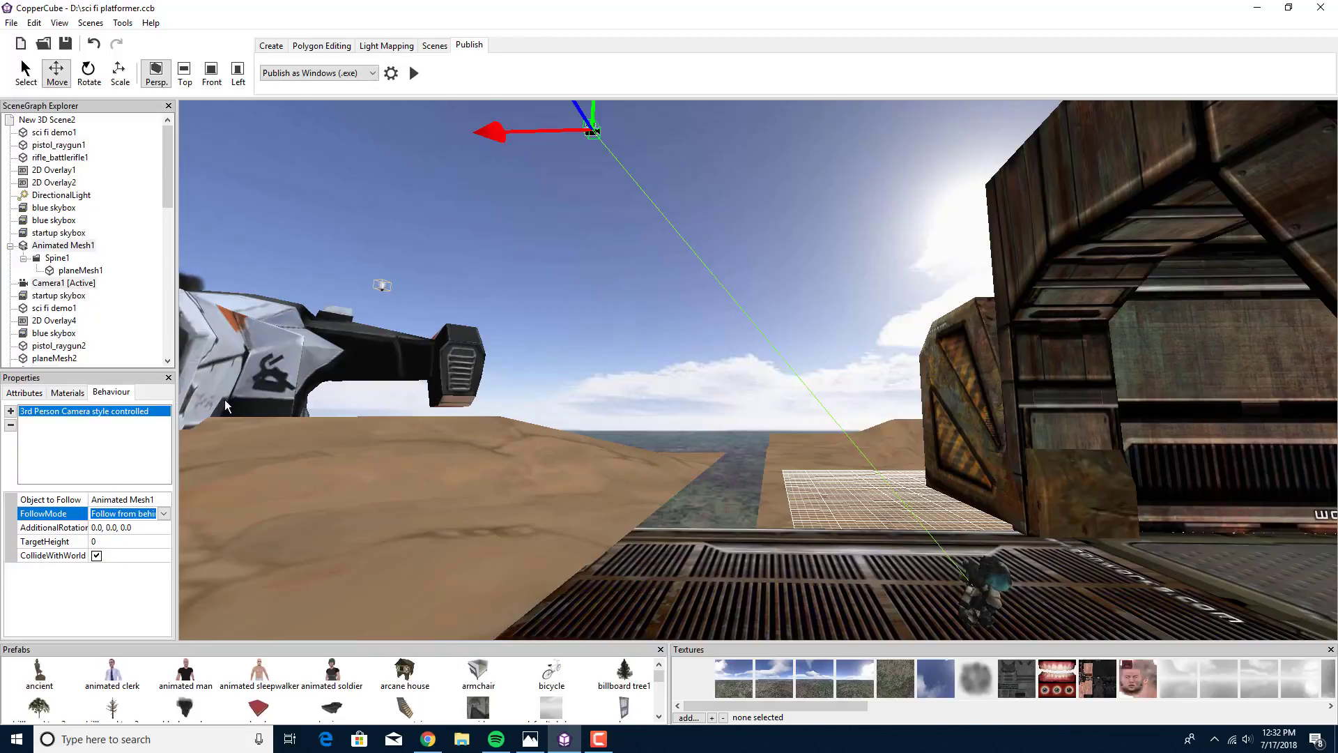
Step: Test-run the level as a Windows application to check the follow camera, and close the test window
right_drag(875, 232, 957, 360)
click(413, 74)
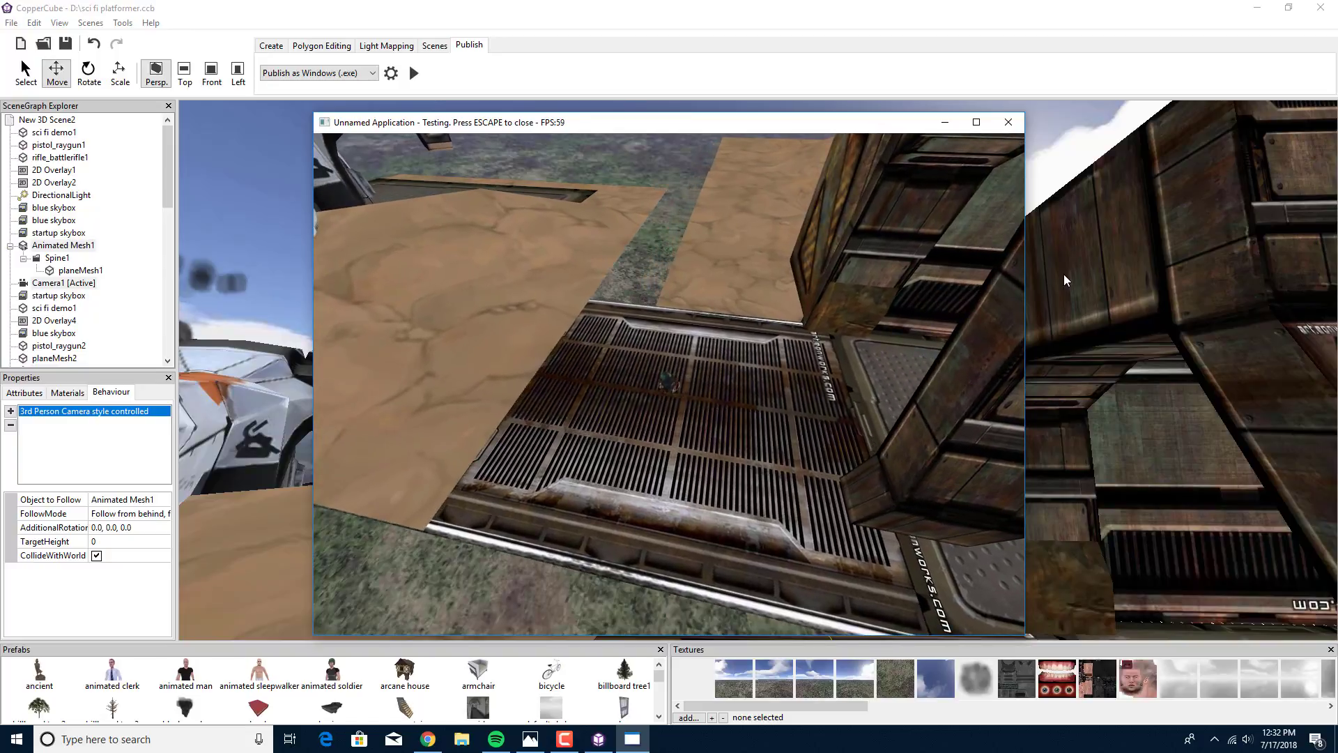
click(1008, 122)
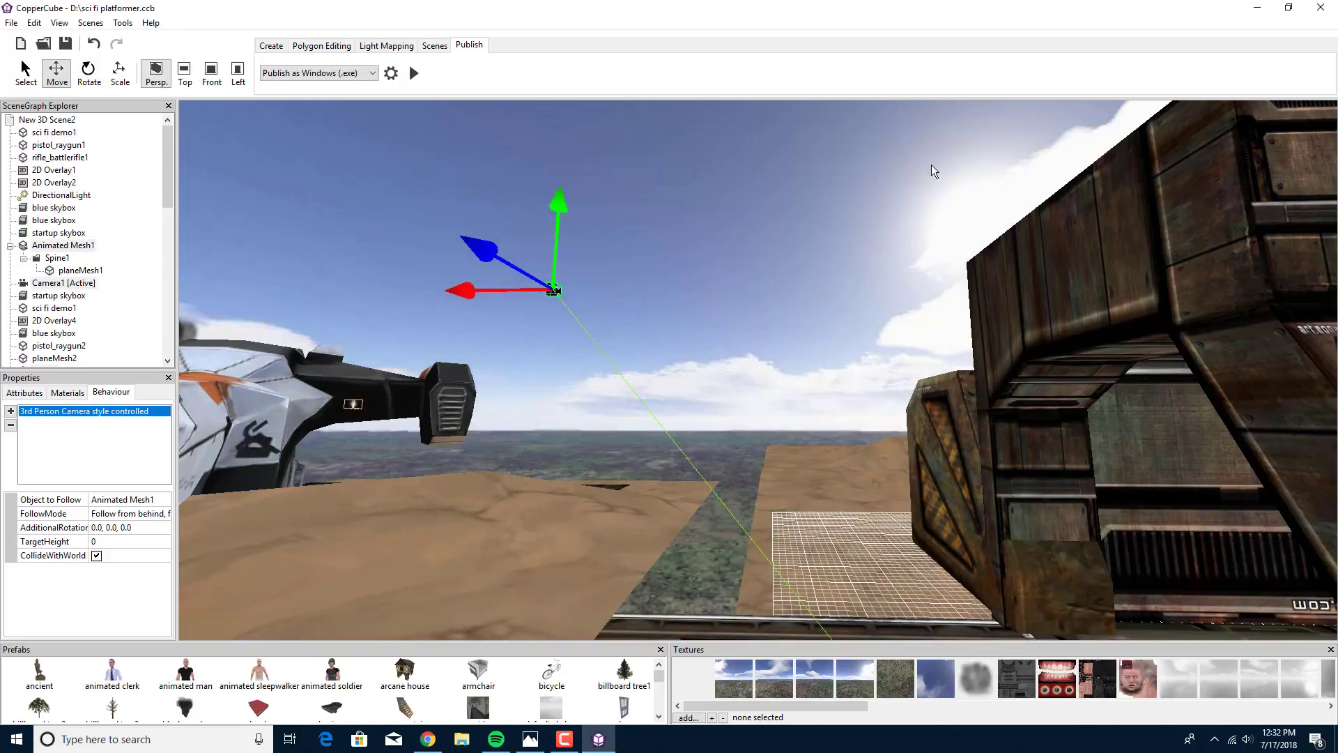
Step: Set the publish target to WebGL (.html) and launch the level in the web browser
click(360, 72)
click(350, 98)
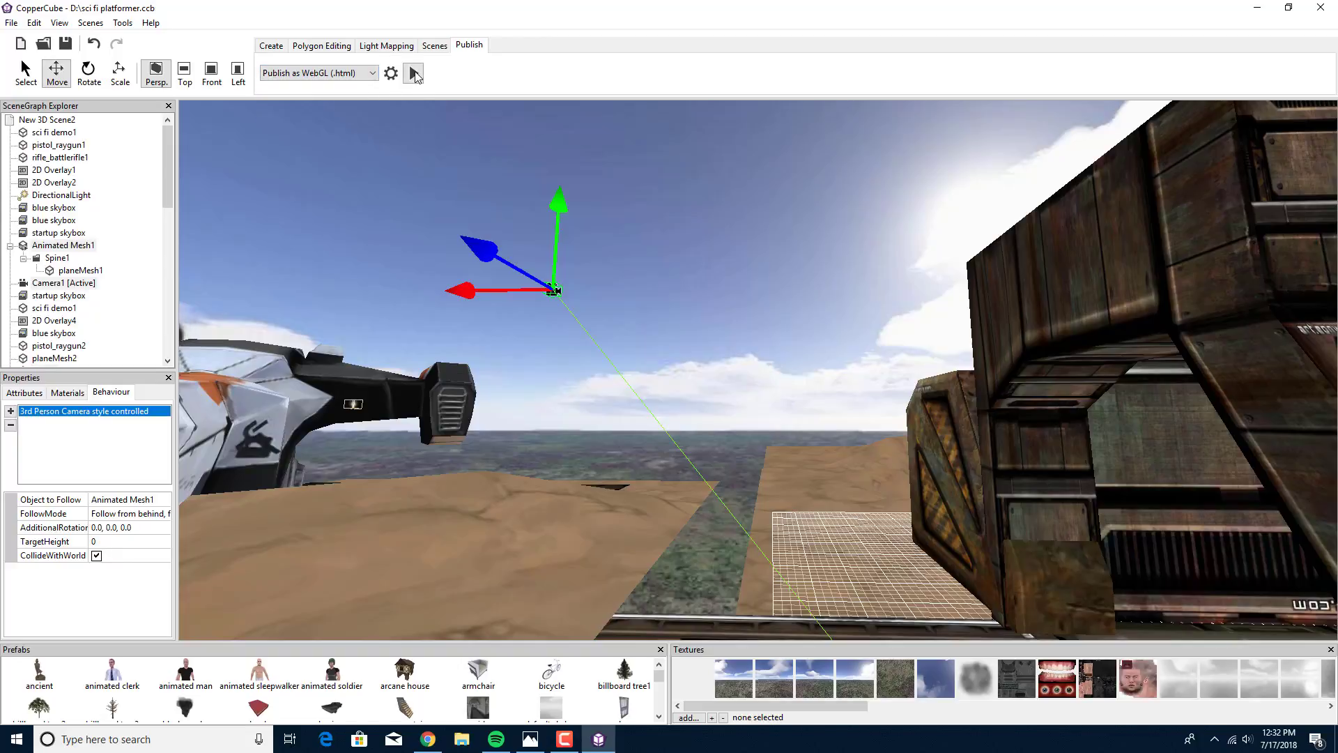
click(349, 74)
click(359, 97)
click(415, 73)
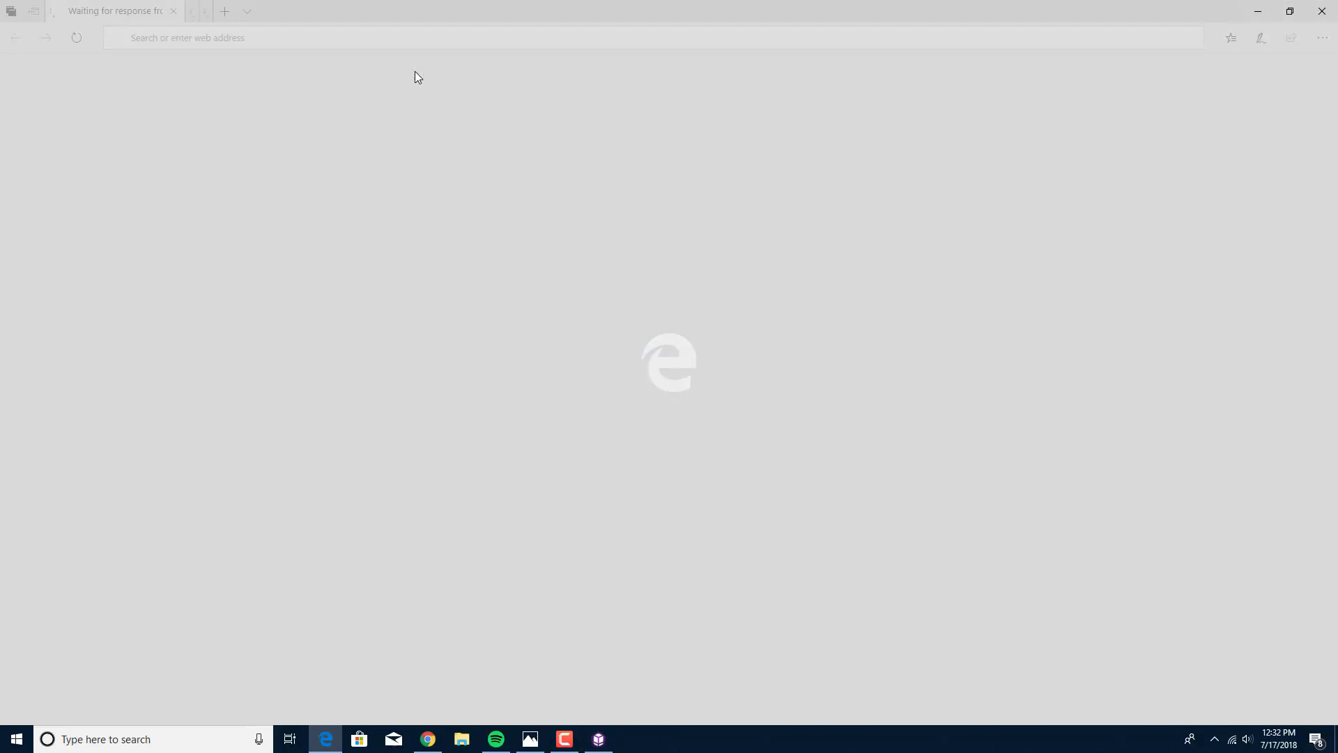
Step: Close the two extra localhost tabs in the browser, keeping only the sci fi platformer page
click(329, 11)
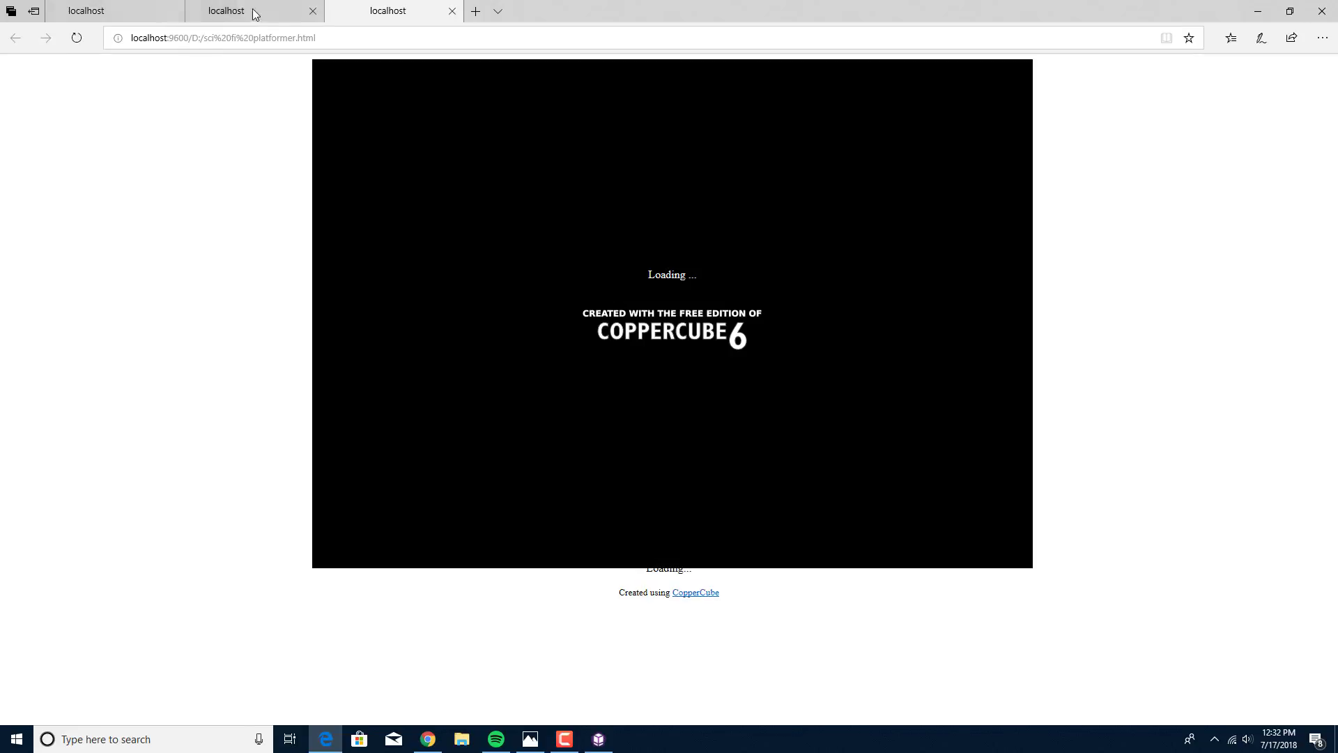
click(173, 11)
click(173, 11)
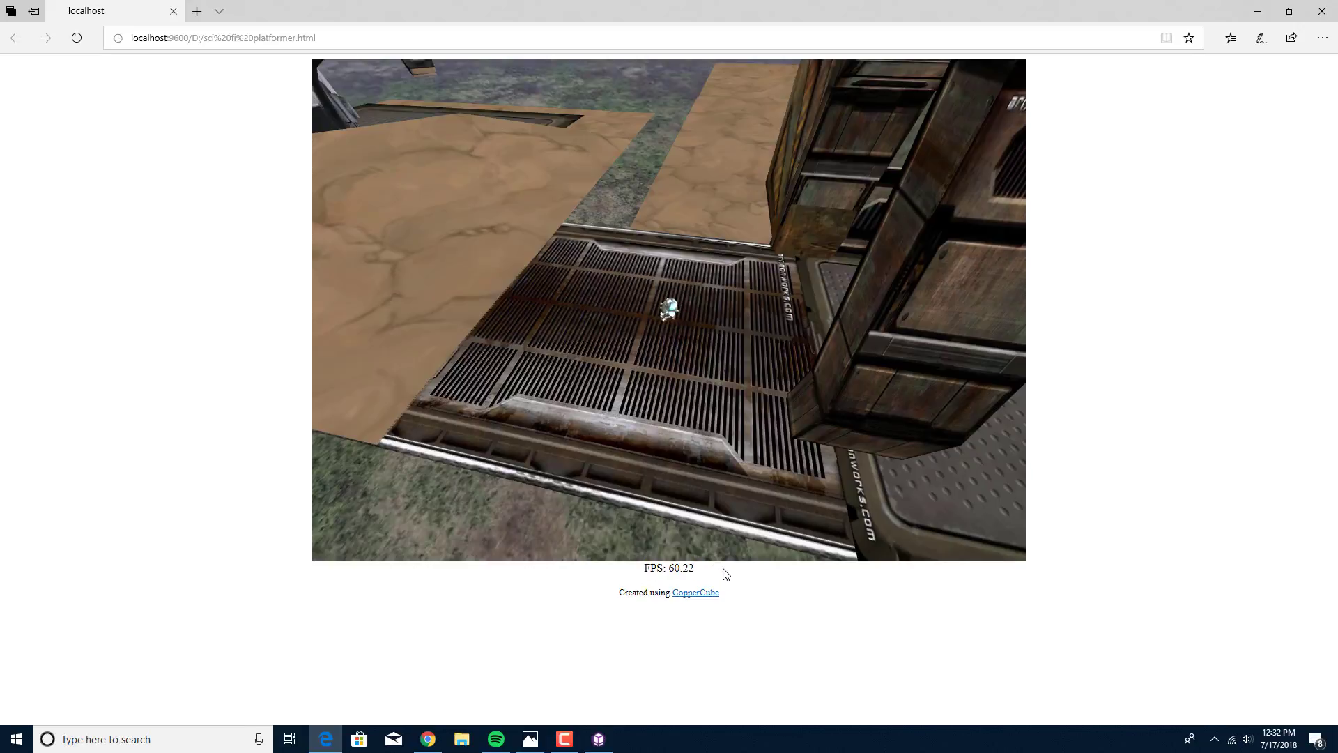
Step: Play-test the WebGL level by walking the character from the slatted platform onto the sand and back
key(Left)
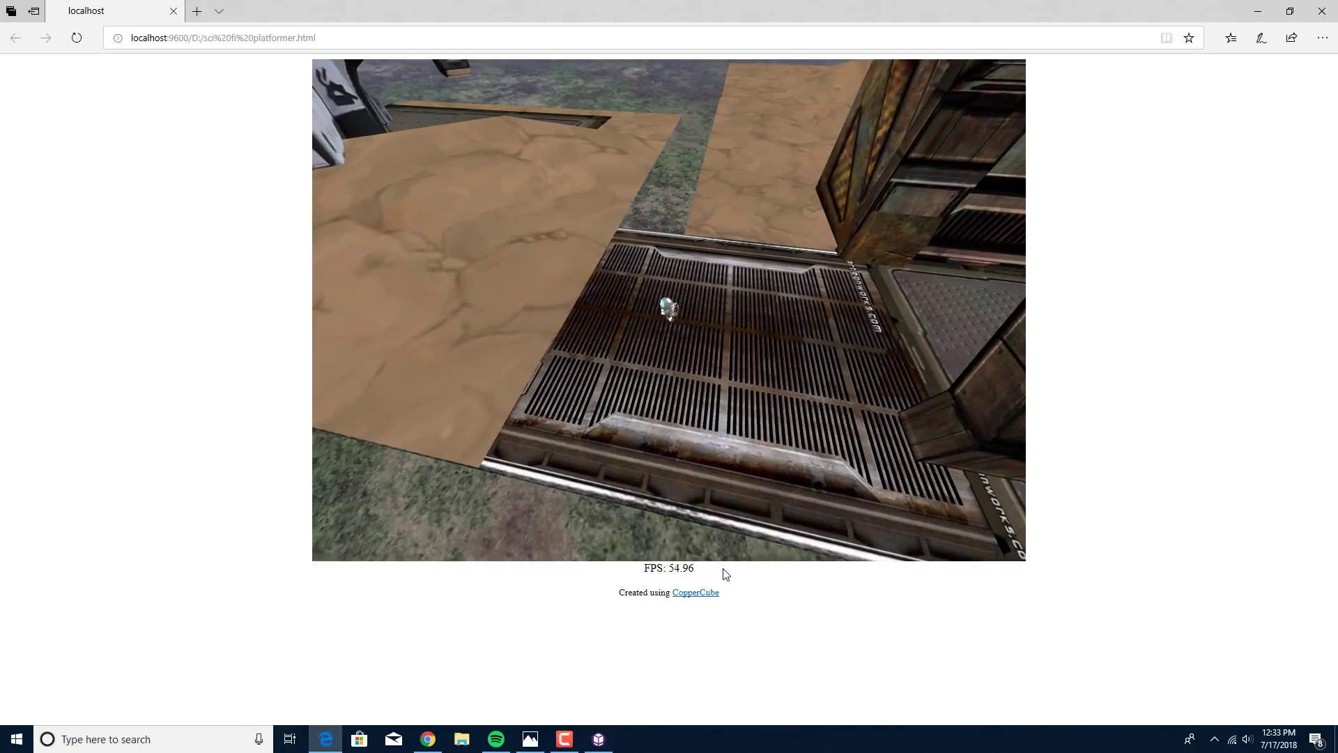
key(Left)
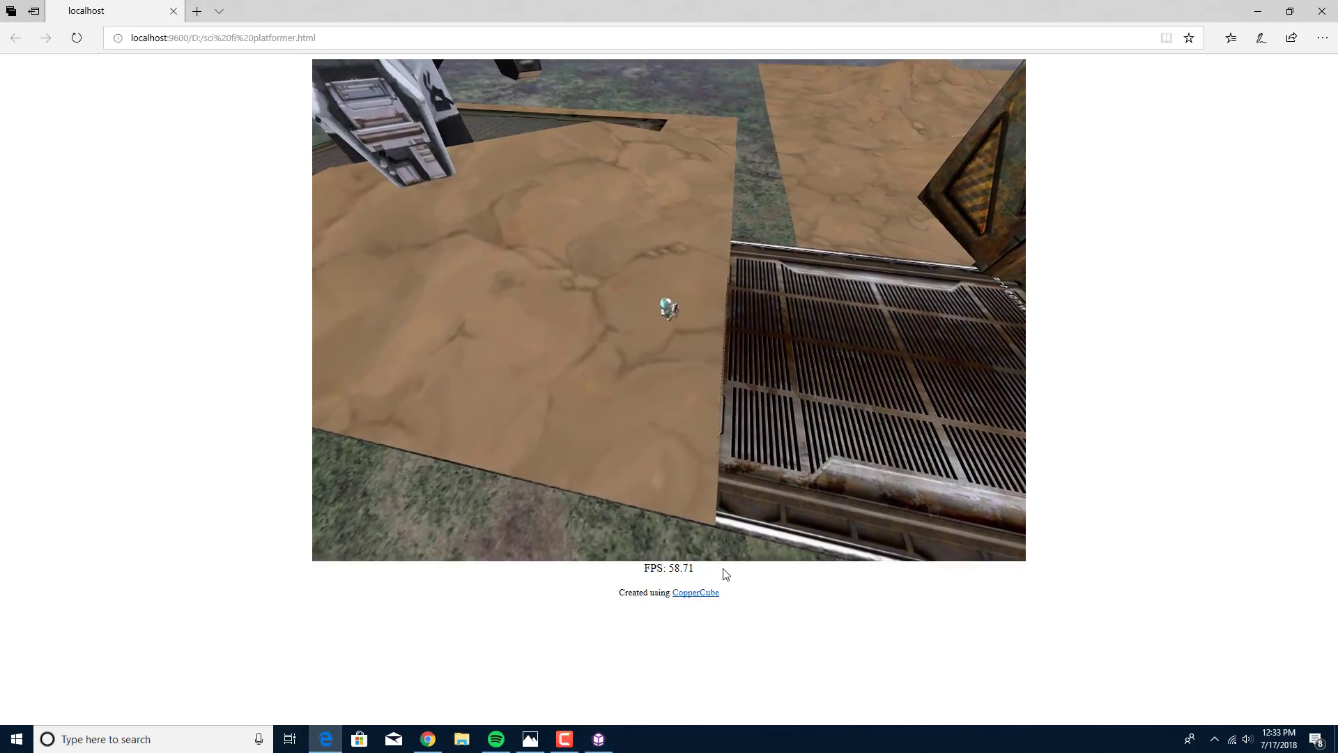
key(Right)
key(Right)
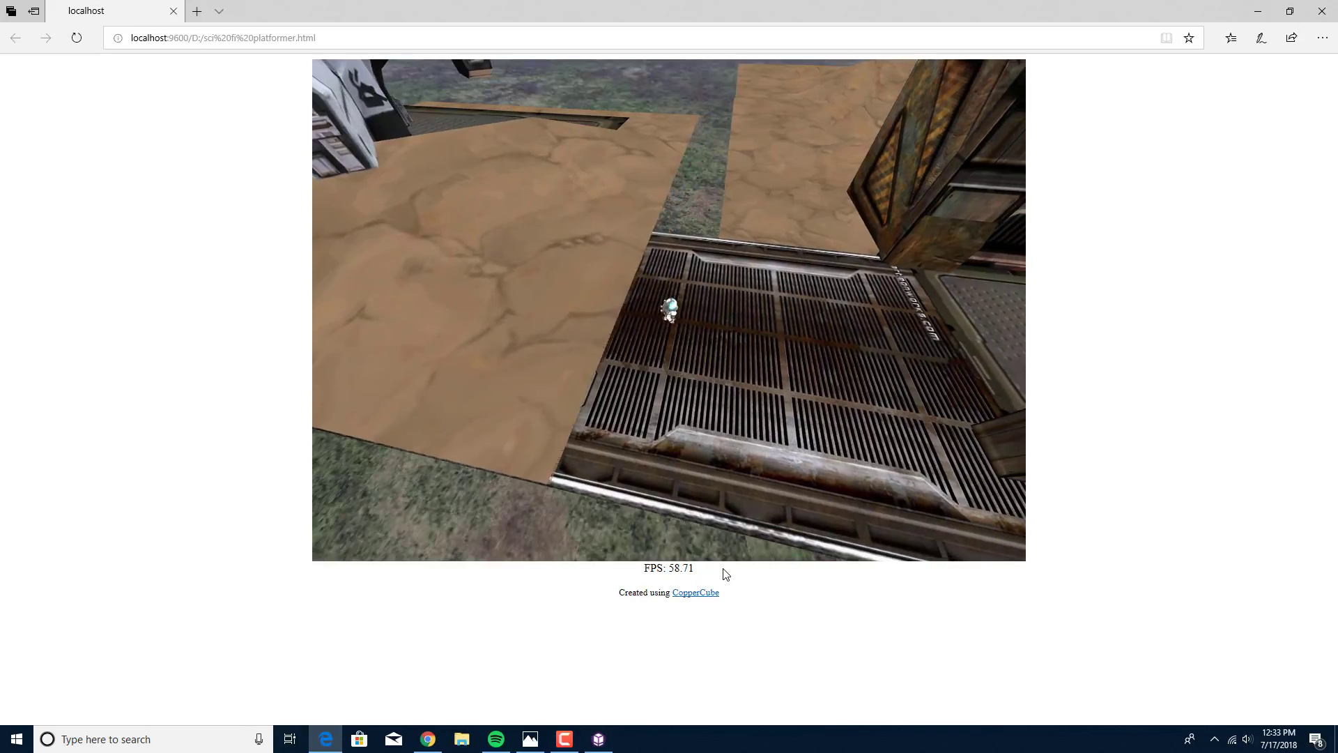
key(Right)
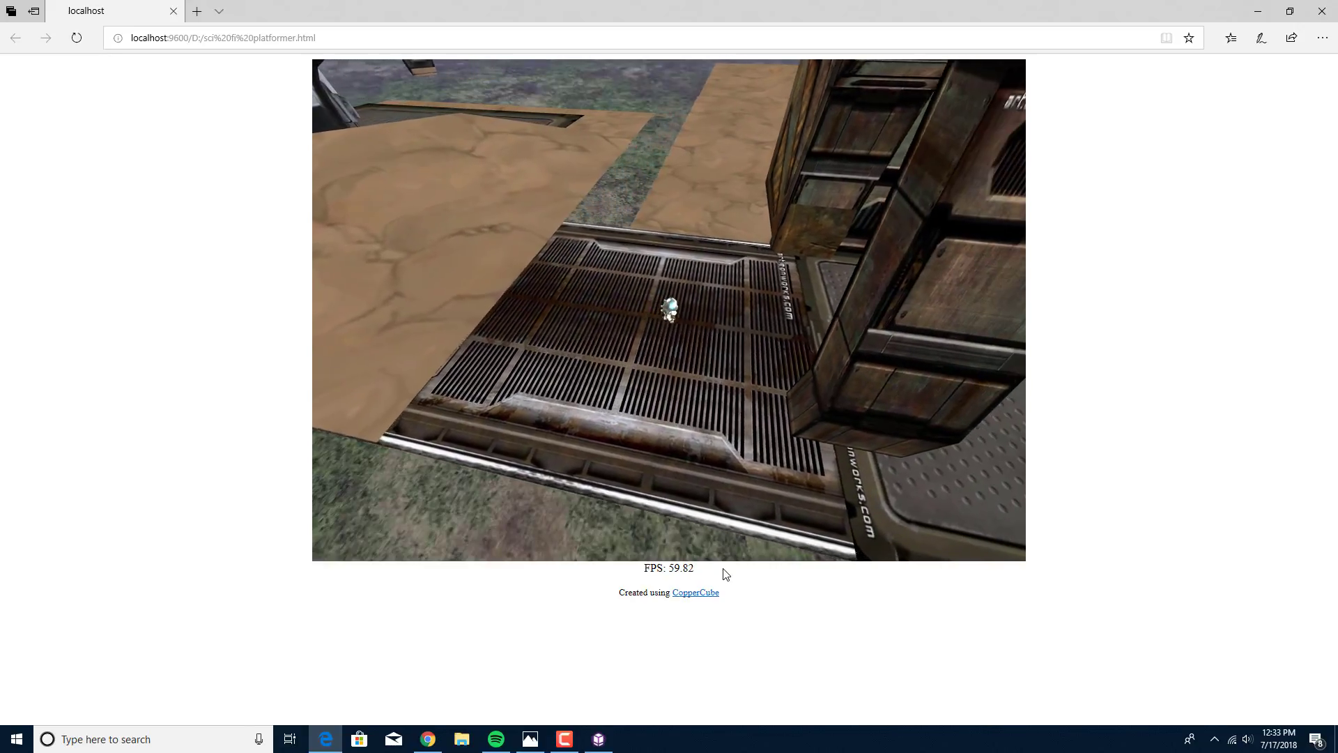
Step: Walk the character past the enemy and along the metal corridor in the WebGL level, and close the browser
key(Right)
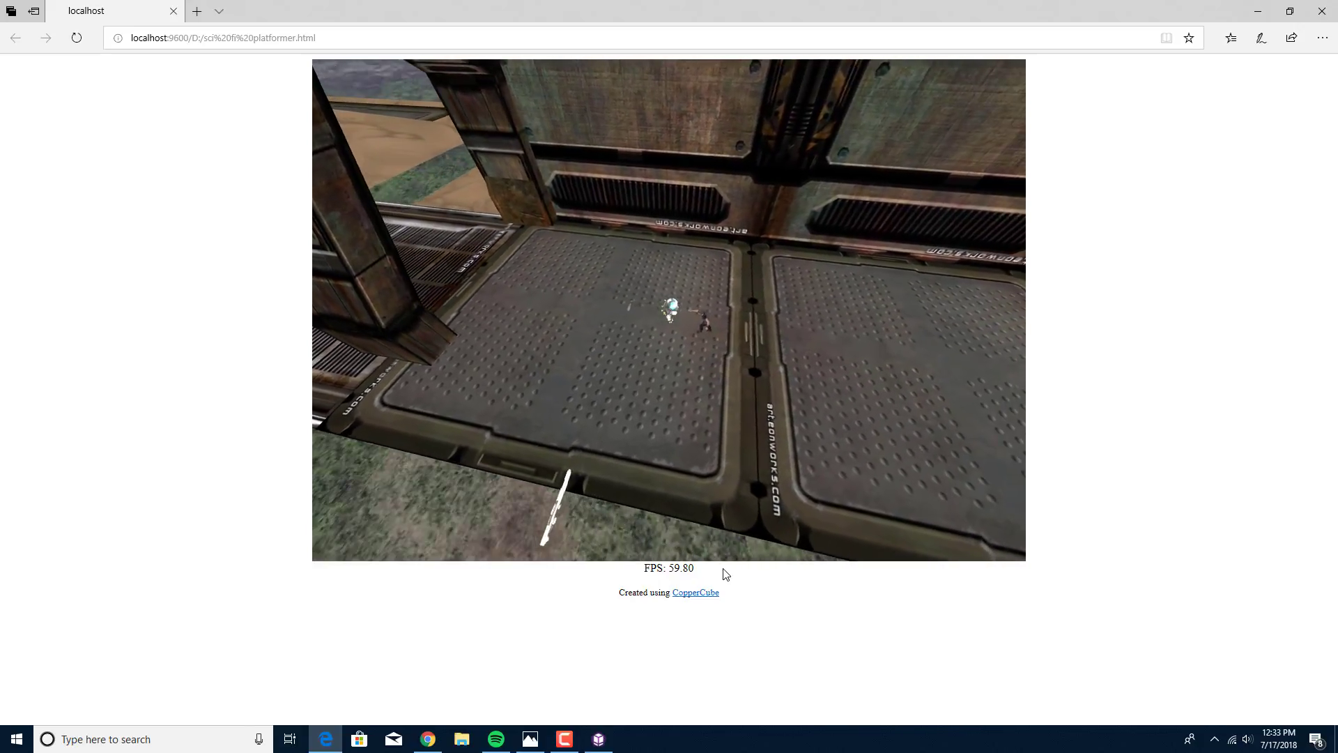
key(Right)
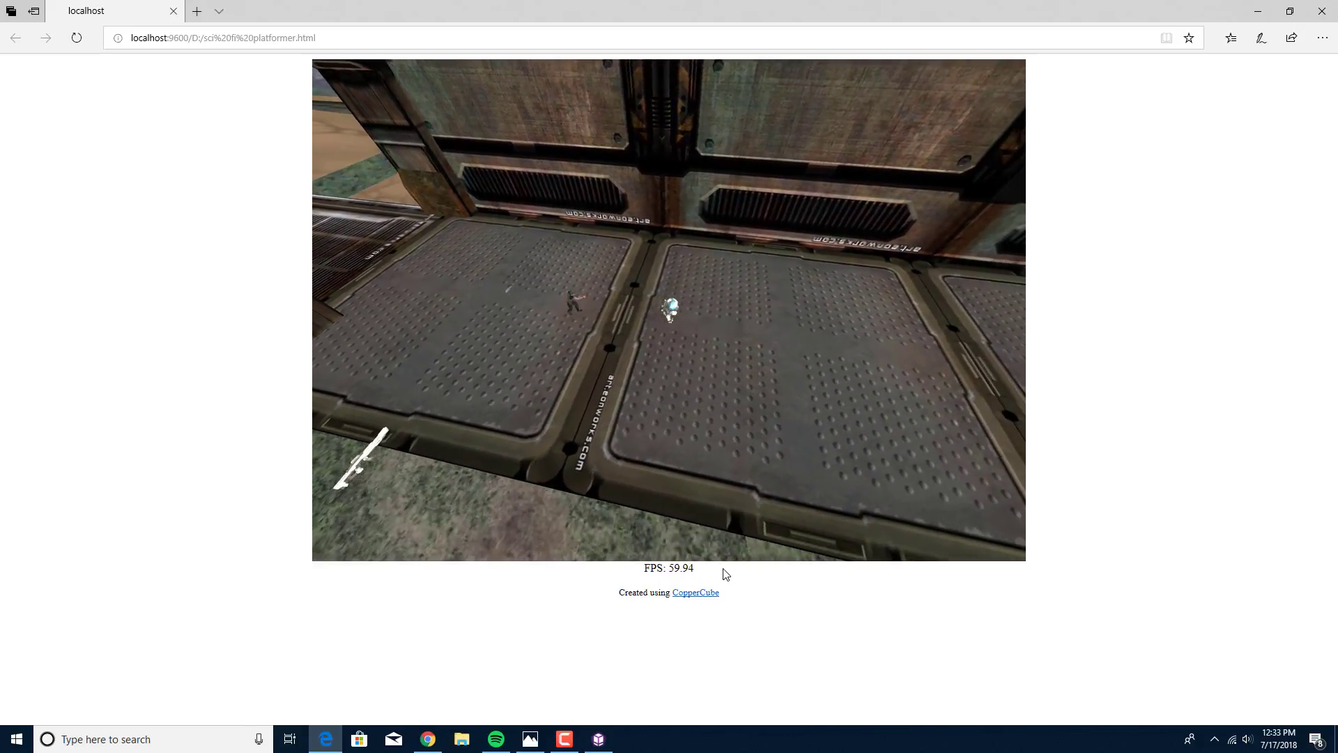
key(Right)
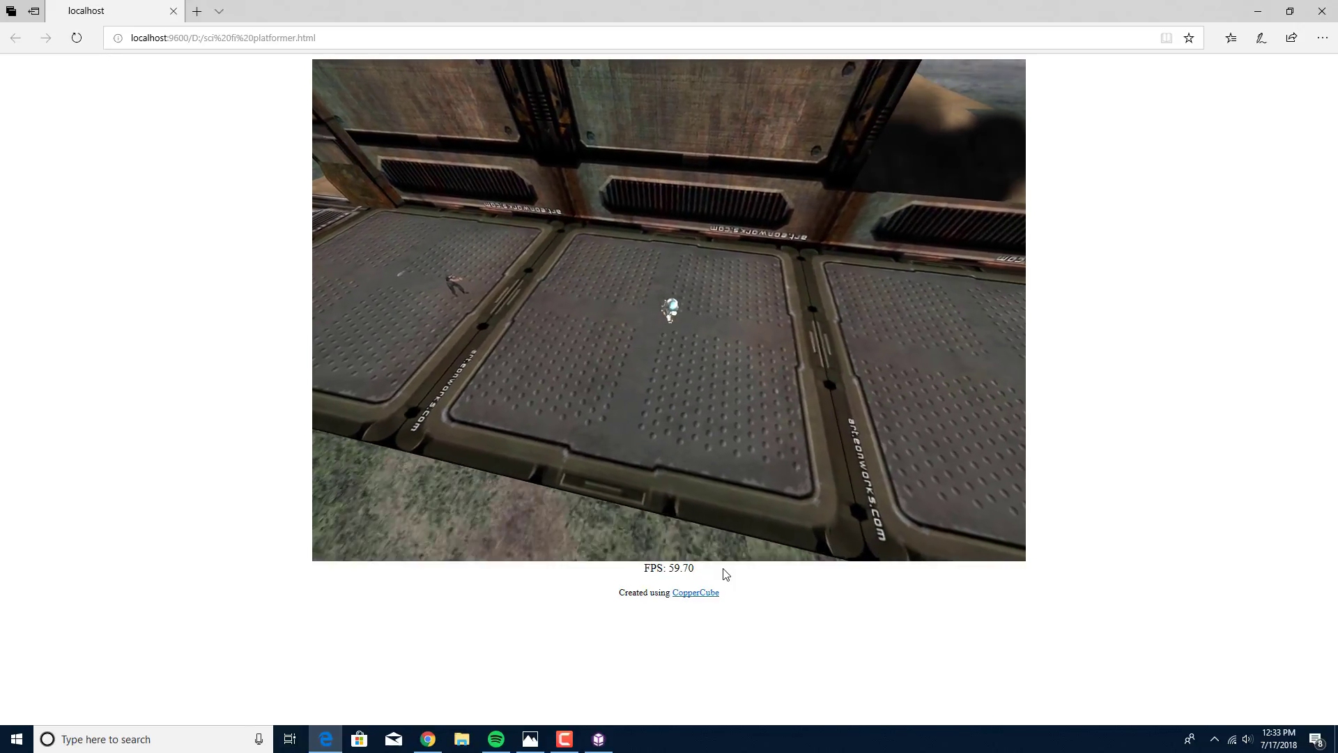
key(Right)
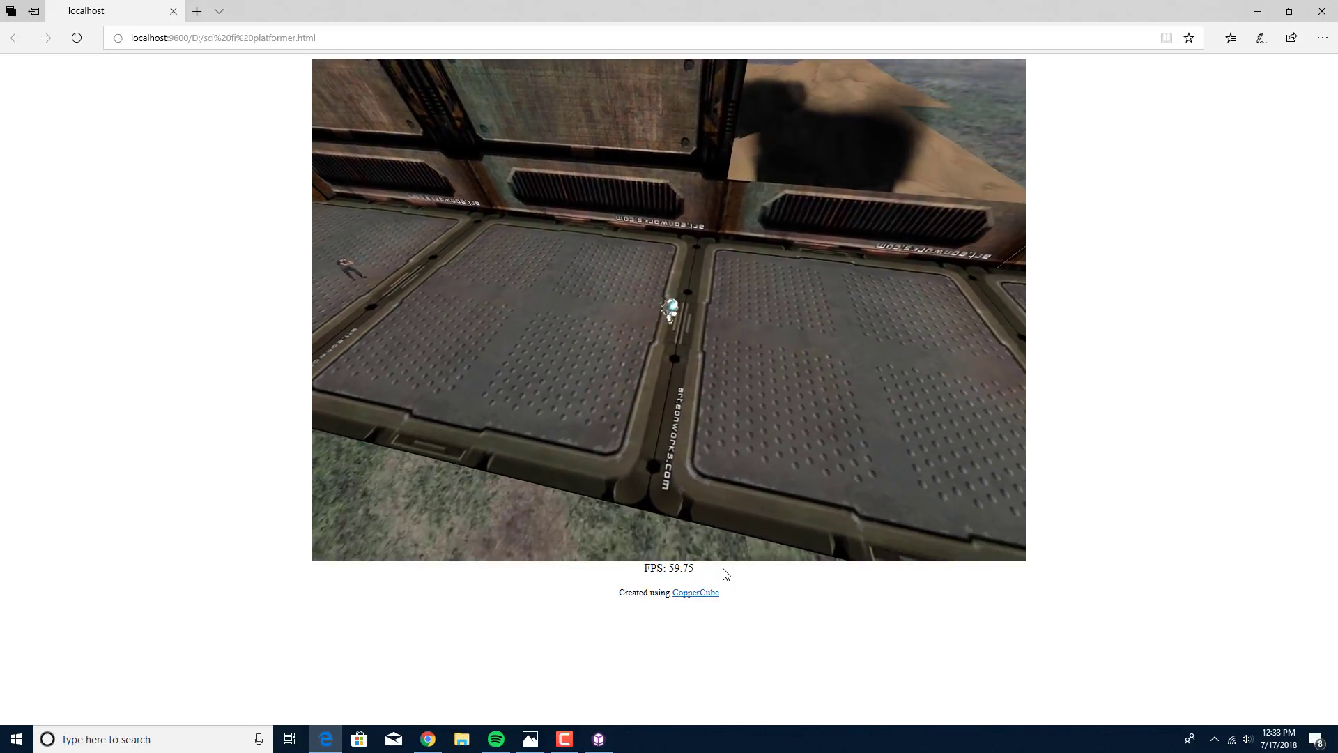
key(Right)
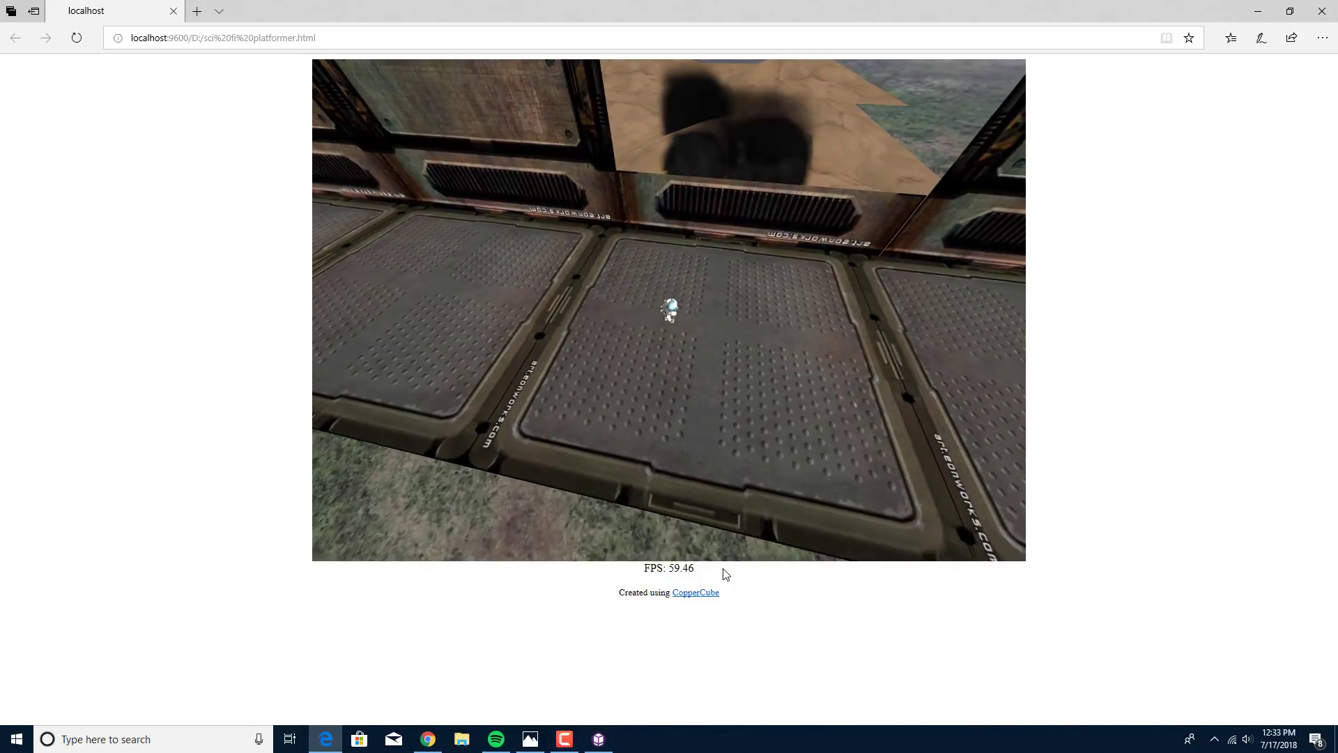
key(Right)
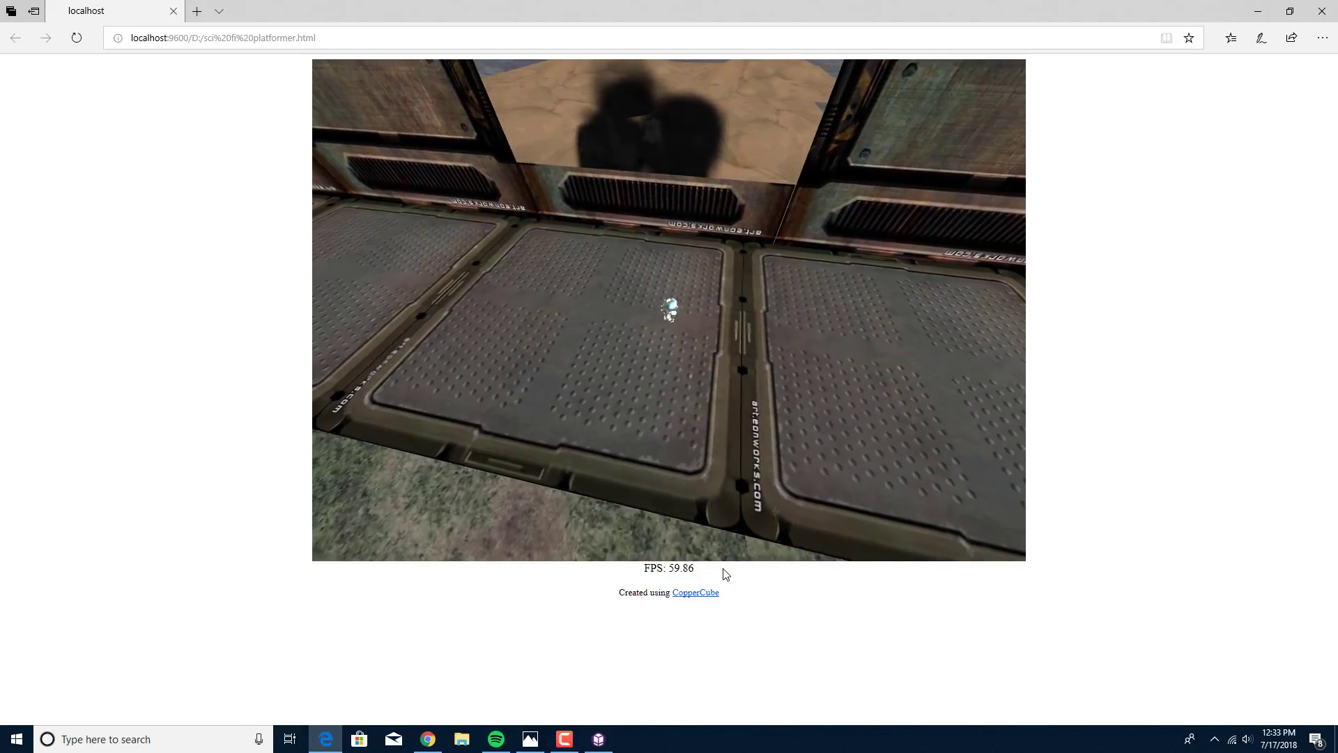
key(Right)
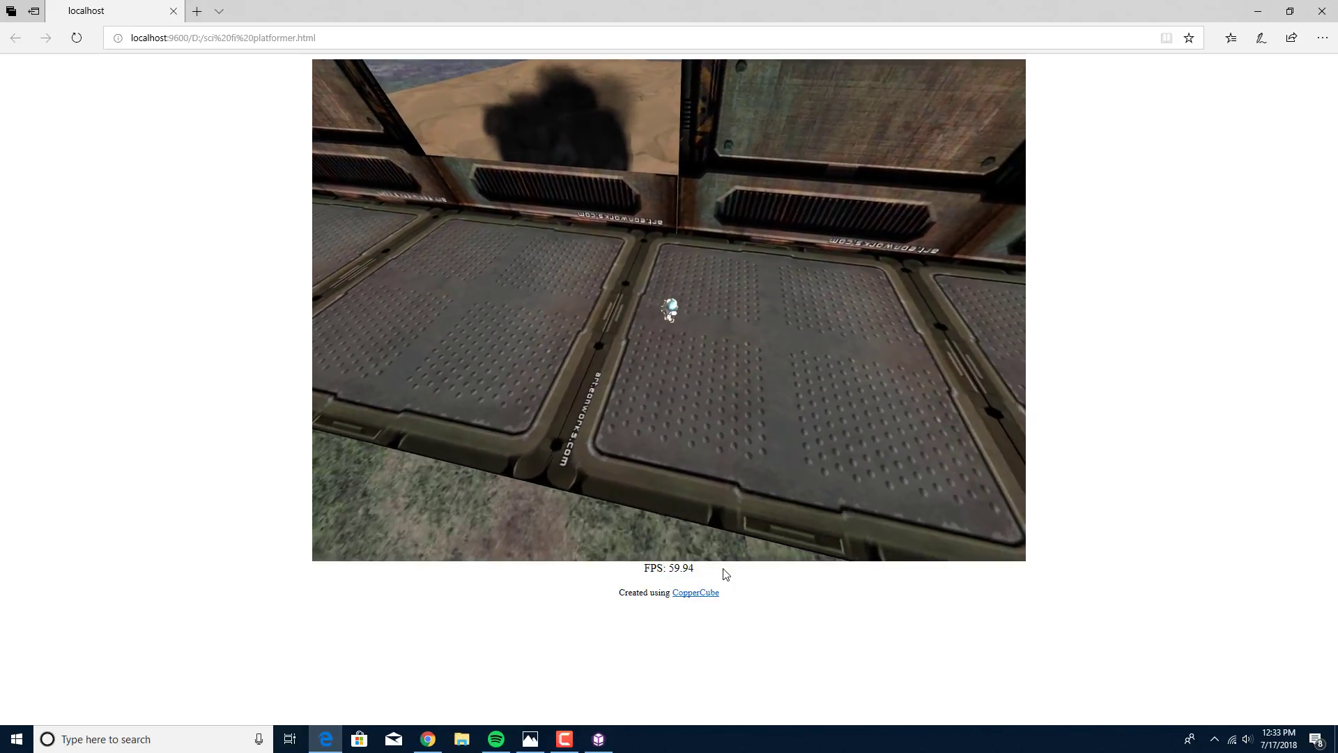
key(Right)
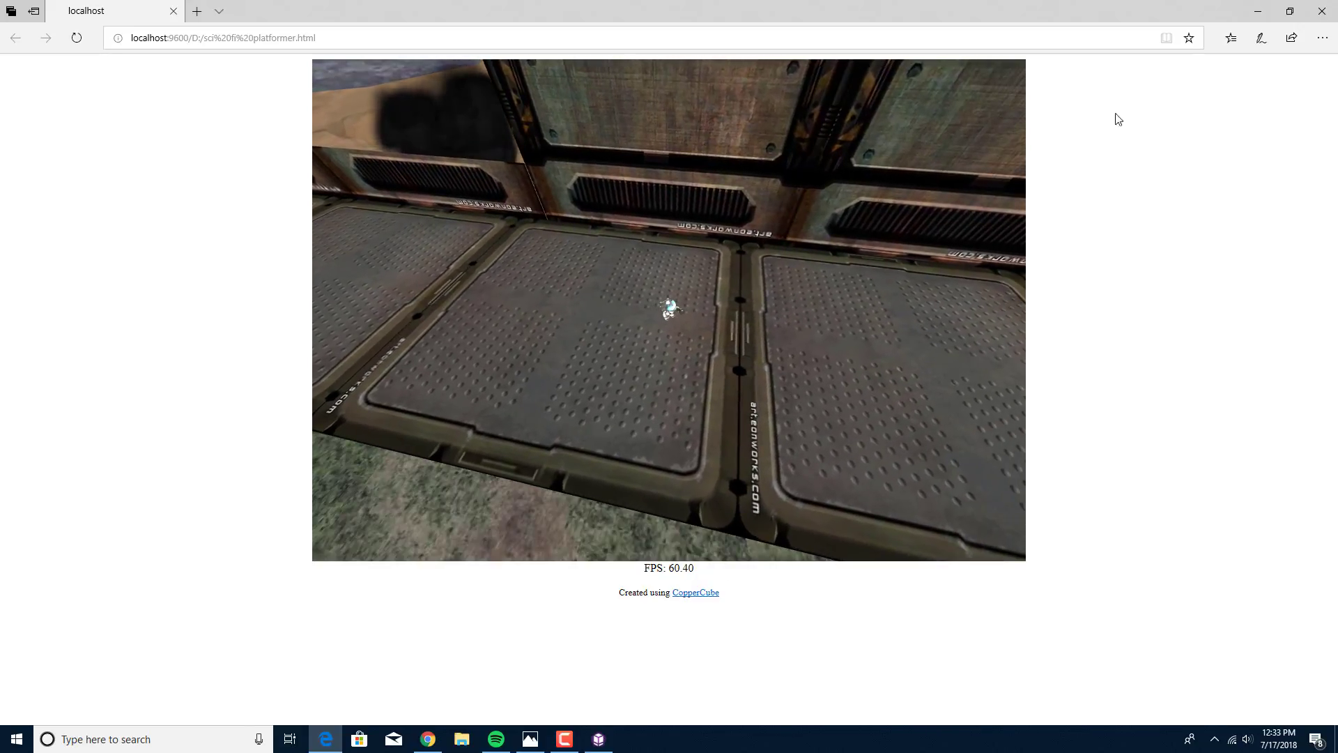
click(1316, 20)
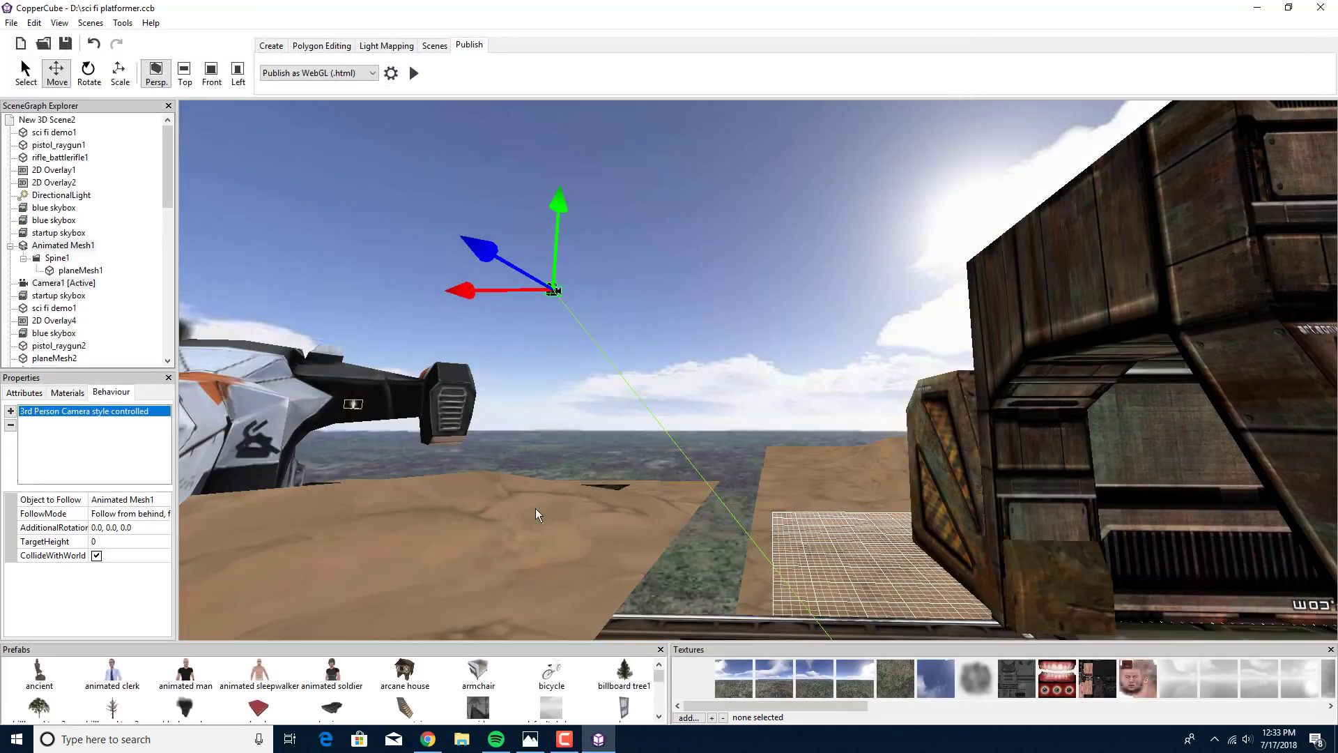
Step: Set the publish target back to Windows (.exe) in CopperCube
drag(535, 508, 275, 544)
drag(661, 418, 669, 502)
scroll(711, 515, up, 5)
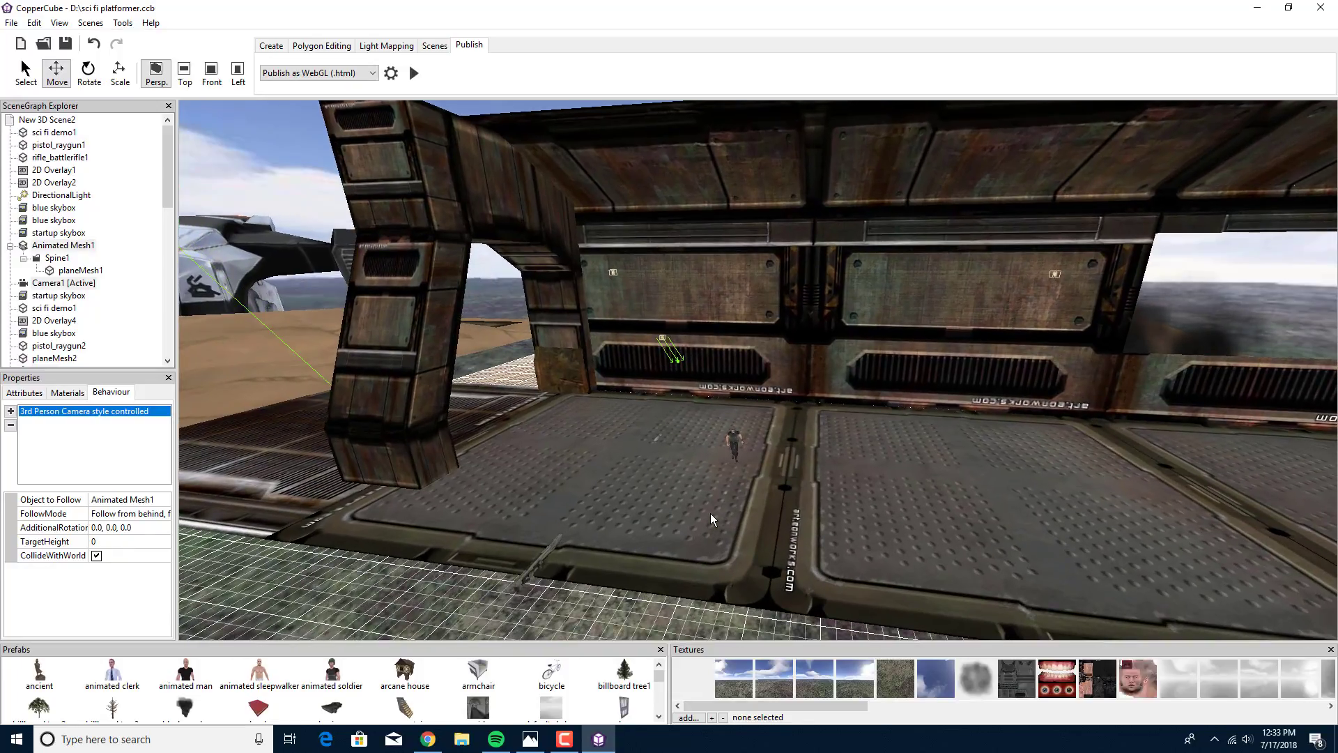
scroll(709, 513, up, 1)
scroll(709, 513, up, 2)
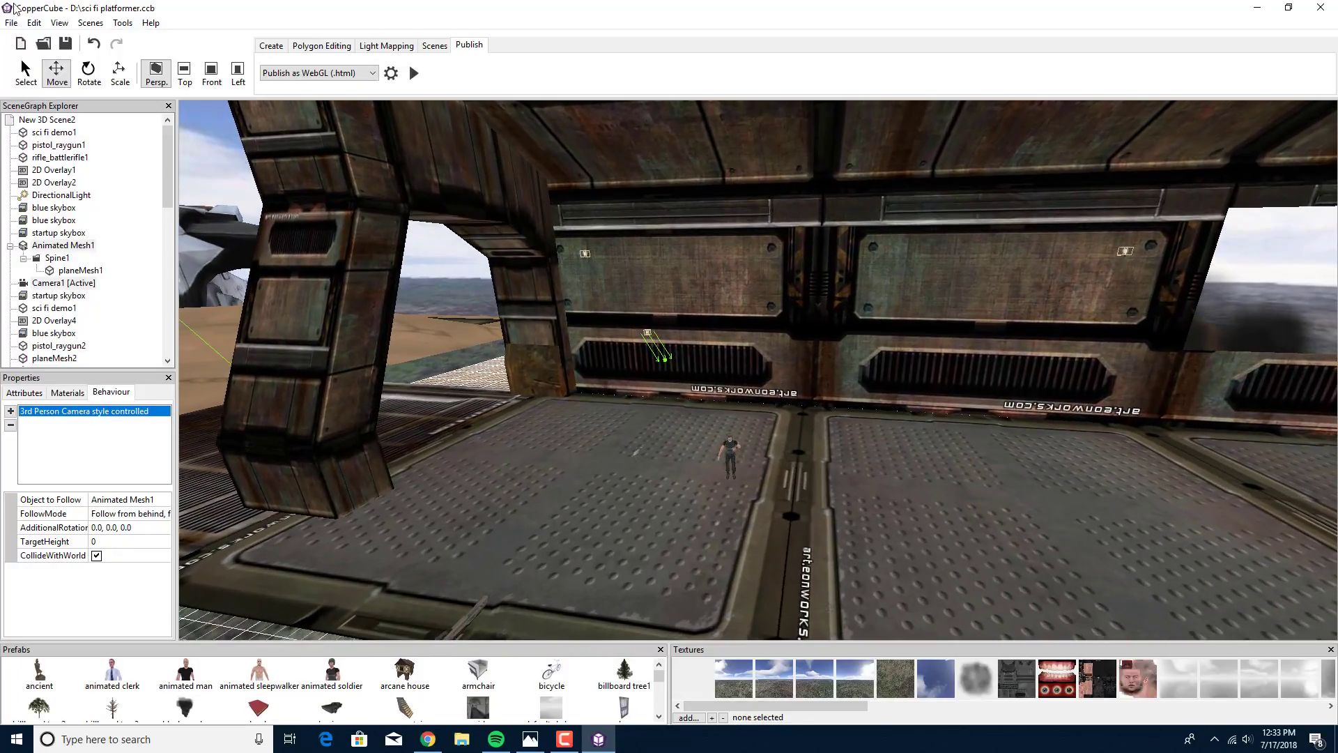
click(358, 73)
click(361, 96)
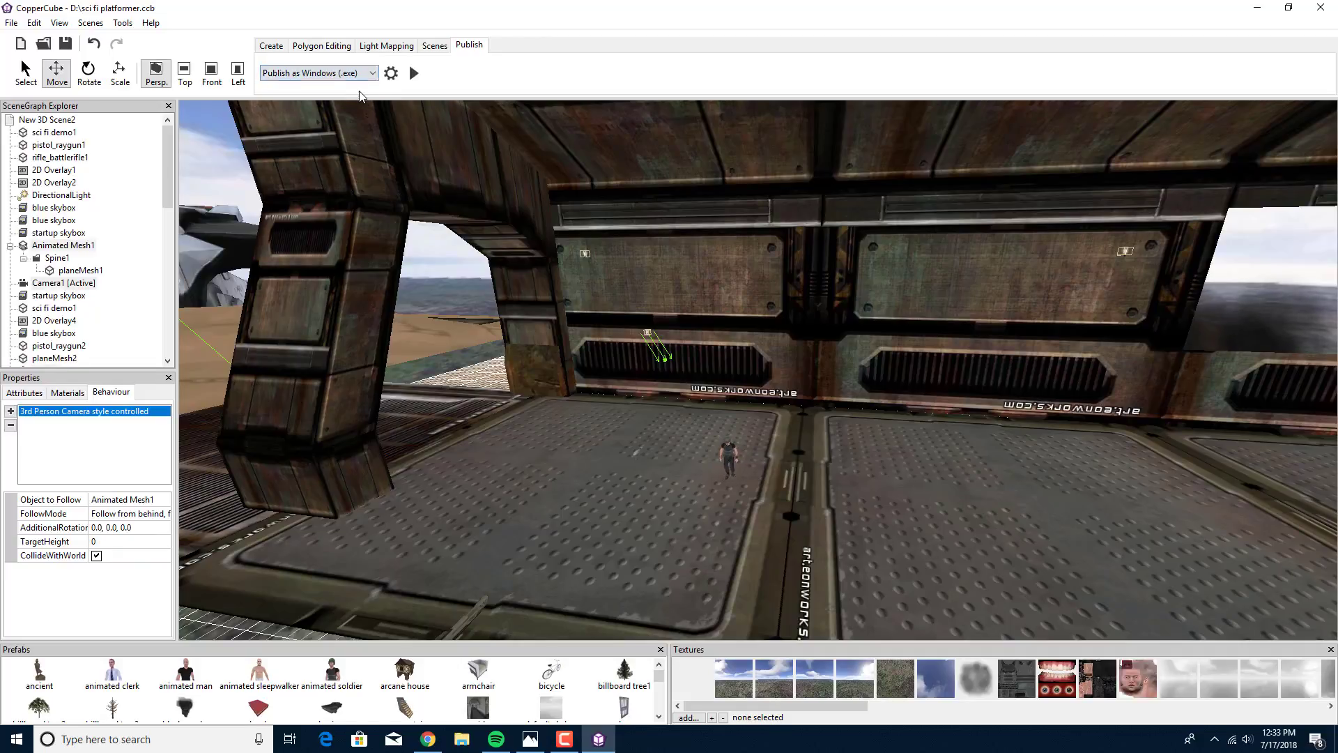